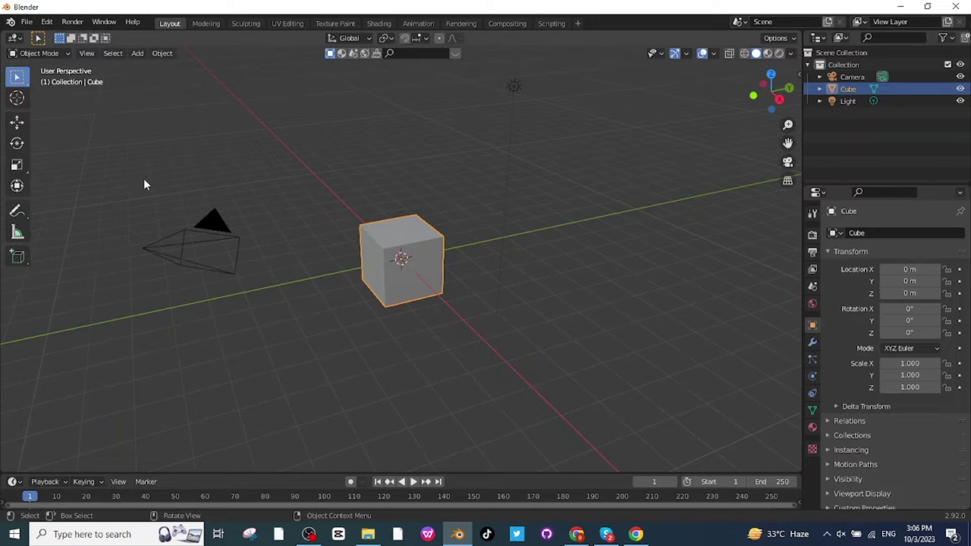
# - Delete the default camera, cube and light, and add a mesh plane at the world origin
pyautogui.moveTo(137, 177); pyautogui.dragTo(614, 320)
pyautogui.press('Delete')
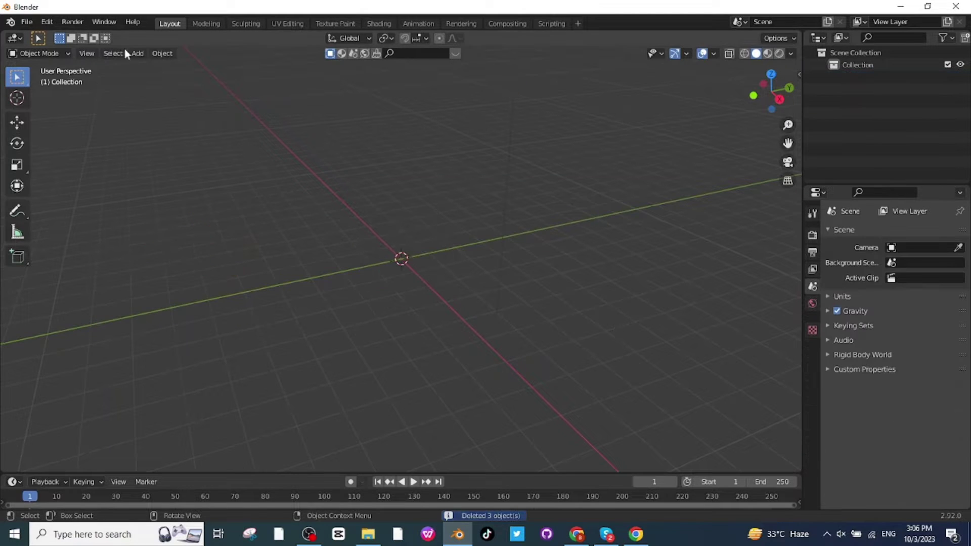
pyautogui.click(137, 53)
pyautogui.moveTo(151, 67)
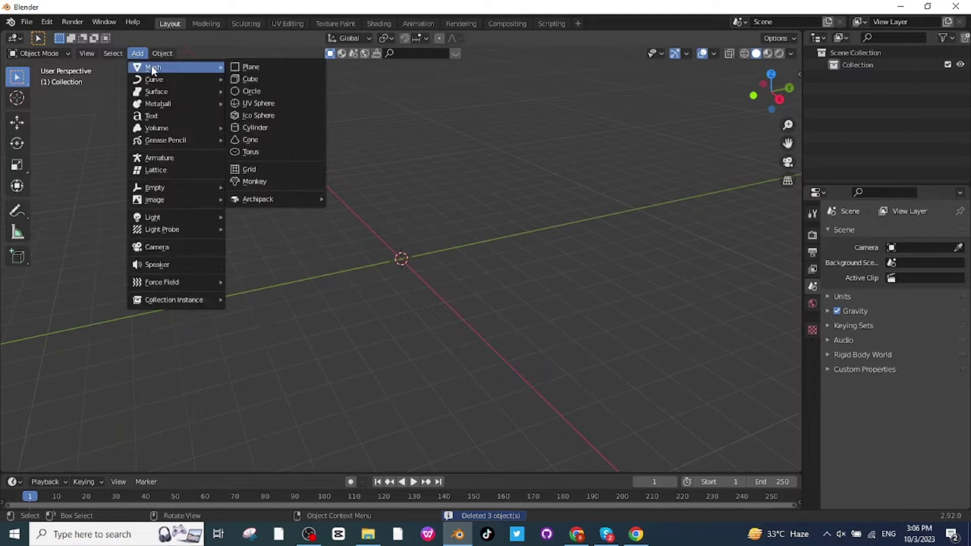
pyautogui.click(253, 69)
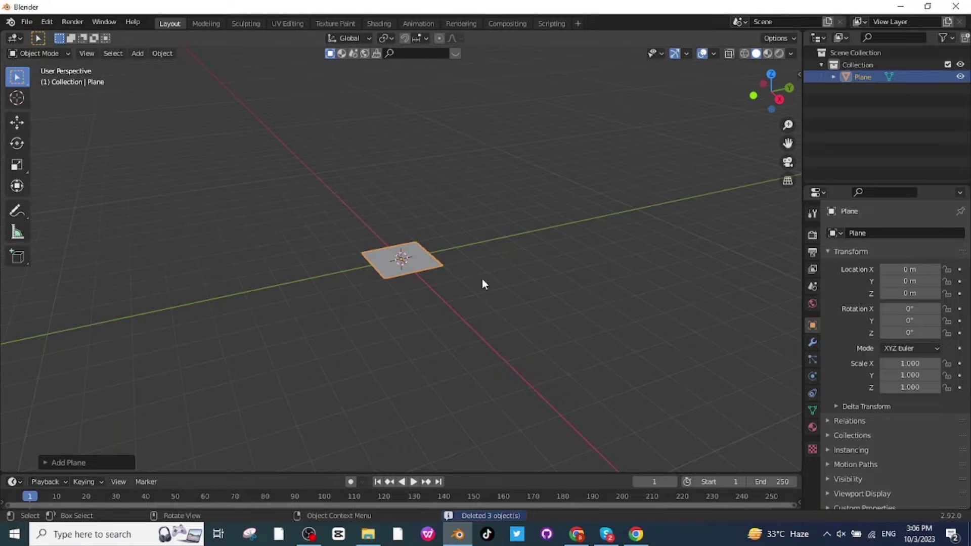
# - Scale the plane up uniformly to about 4.29
pyautogui.press('s')
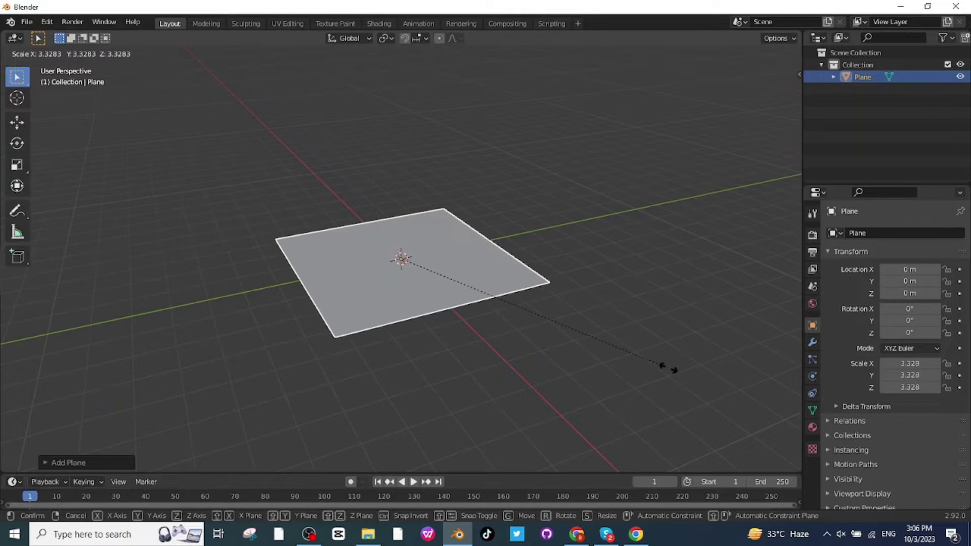
pyautogui.click(733, 395)
pyautogui.click(613, 340)
pyautogui.click(409, 276)
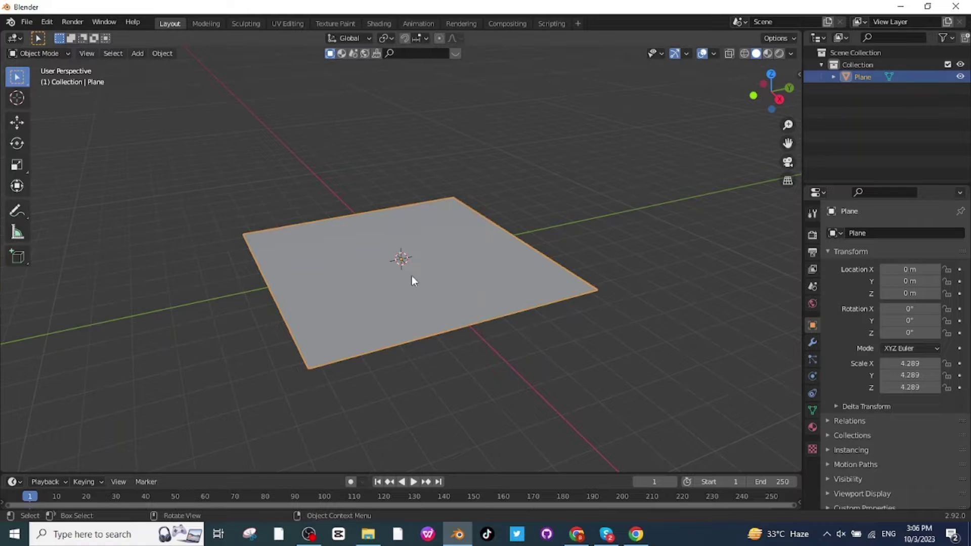
# - In Edit Mode, extrude the plane's back edge and adjoining +Y side edge upward along Z to form two walls
pyautogui.click(48, 54)
pyautogui.click(58, 78)
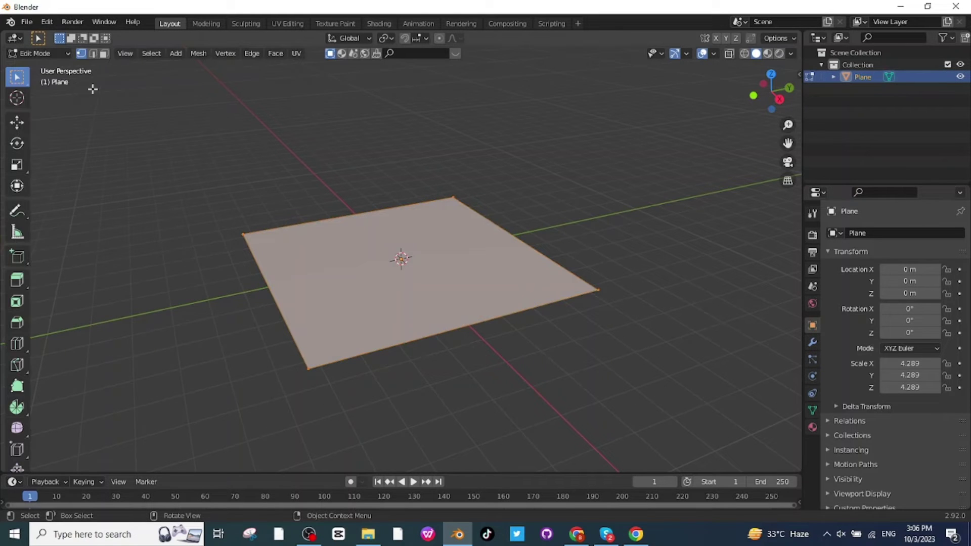
pyautogui.click(94, 53)
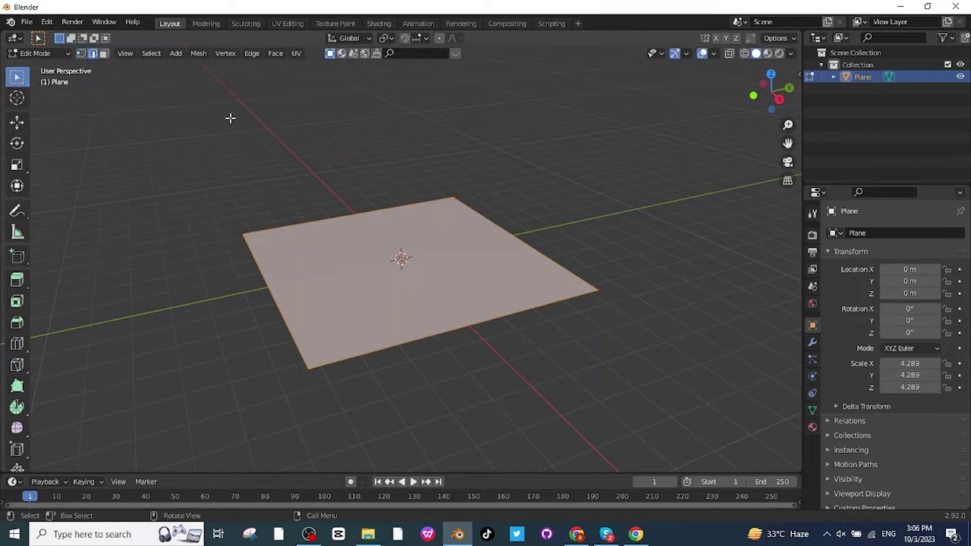
pyautogui.click(548, 261)
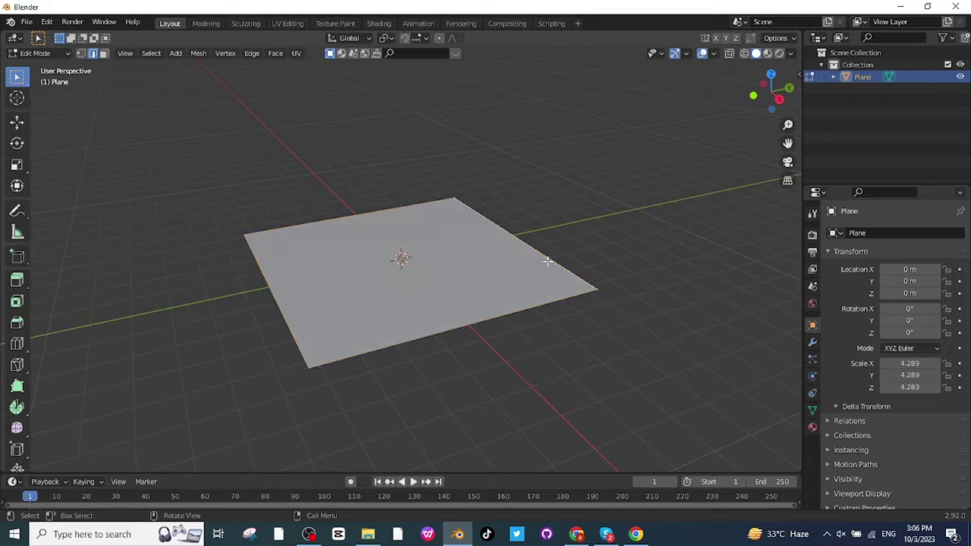
pyautogui.click(345, 218)
pyautogui.press('g')
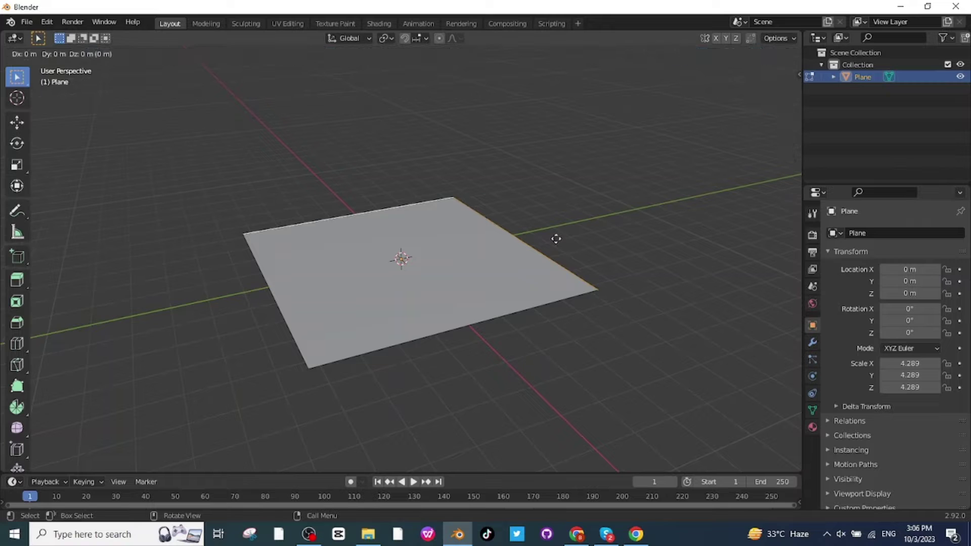
pyautogui.press('z')
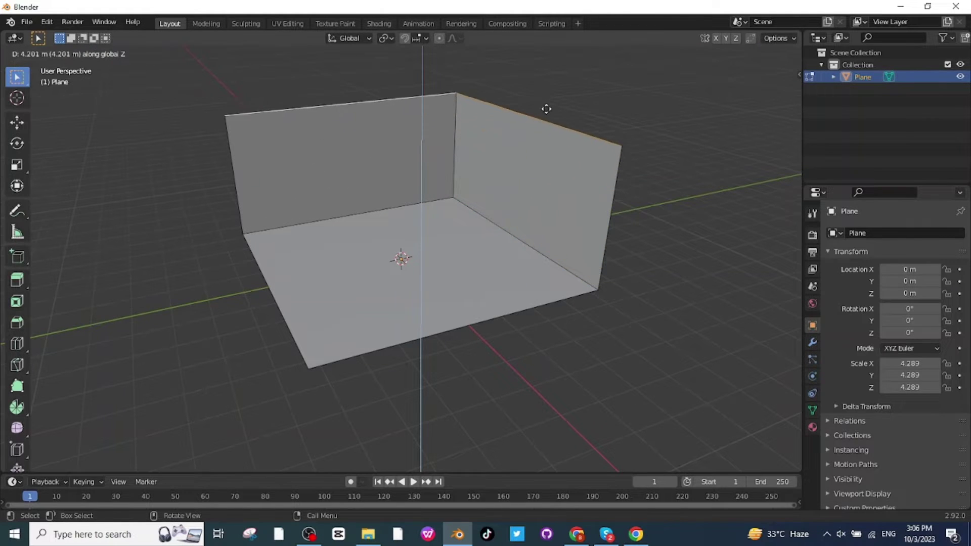
pyautogui.click(547, 68)
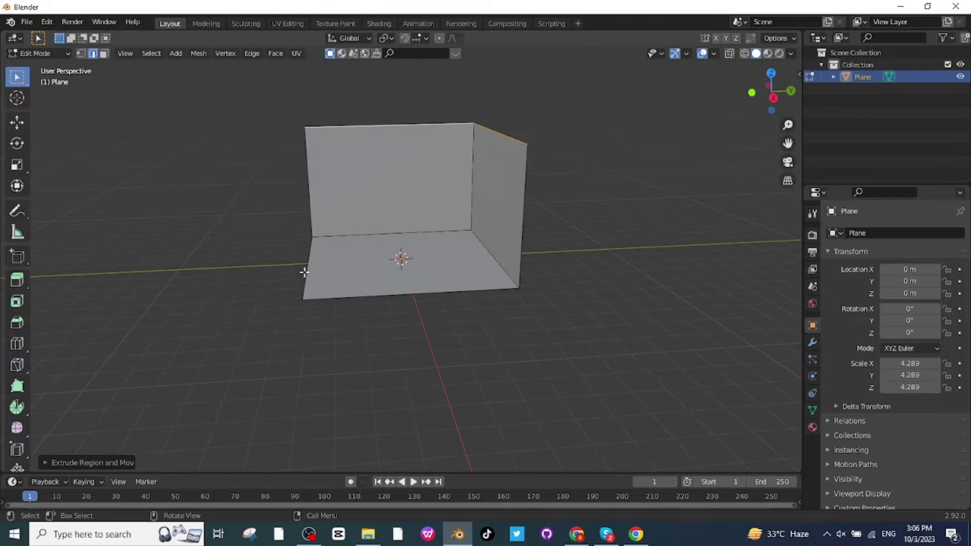
# - Extrude the floor's remaining -Y side edge upward along Z to form the third wall, and return to Object Mode
pyautogui.click(335, 277)
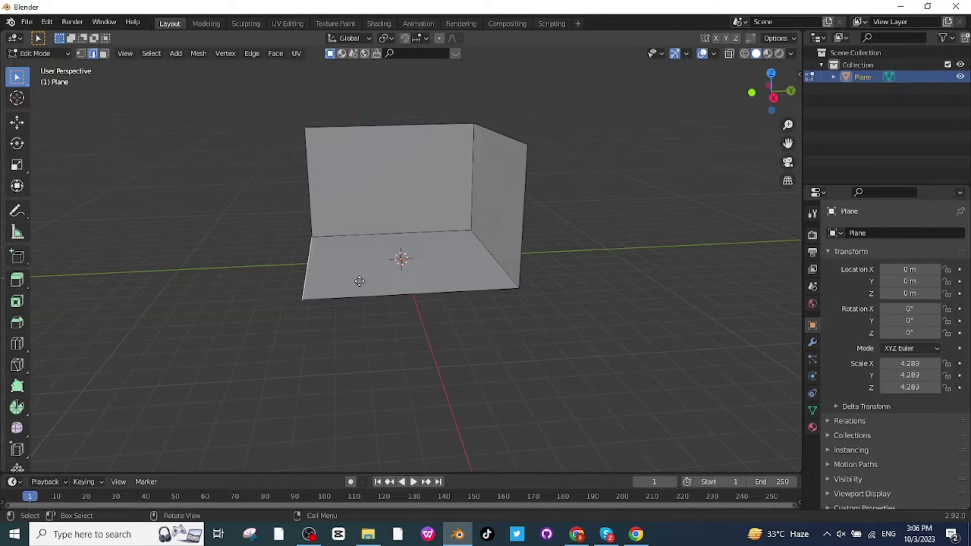
pyautogui.press('g')
pyautogui.press('z')
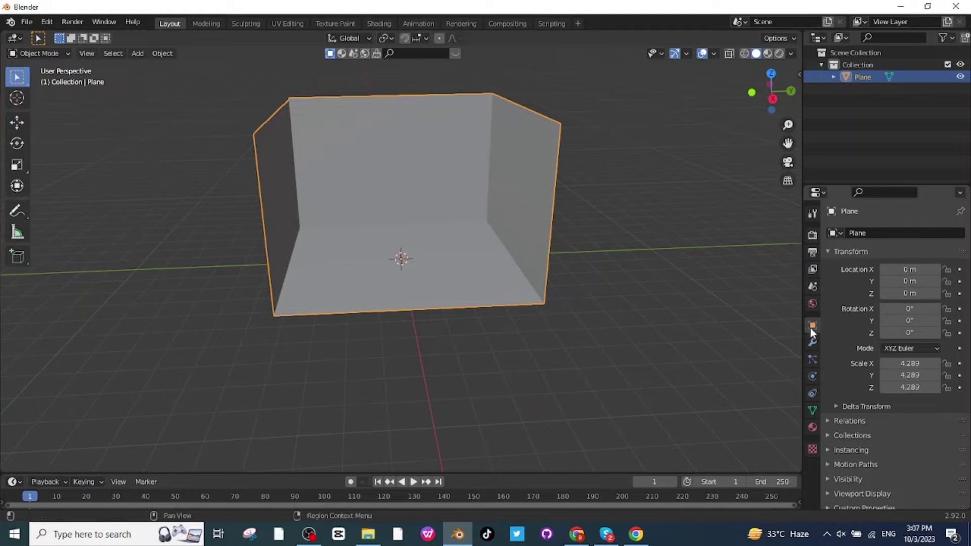
# - Add a Solidify modifier to the room with a thickness of 0.05 m and Even Thickness enabled
pyautogui.click(813, 345)
pyautogui.click(867, 232)
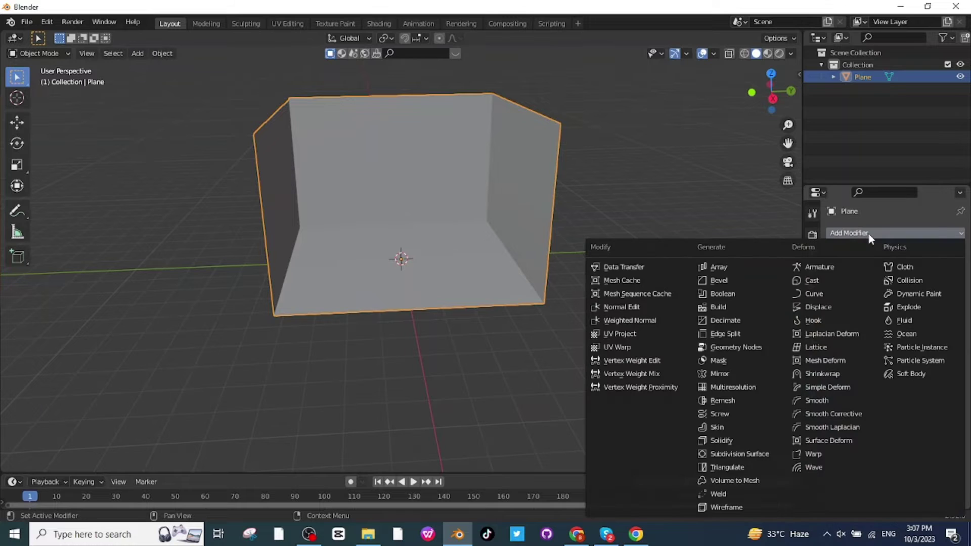
pyautogui.click(731, 440)
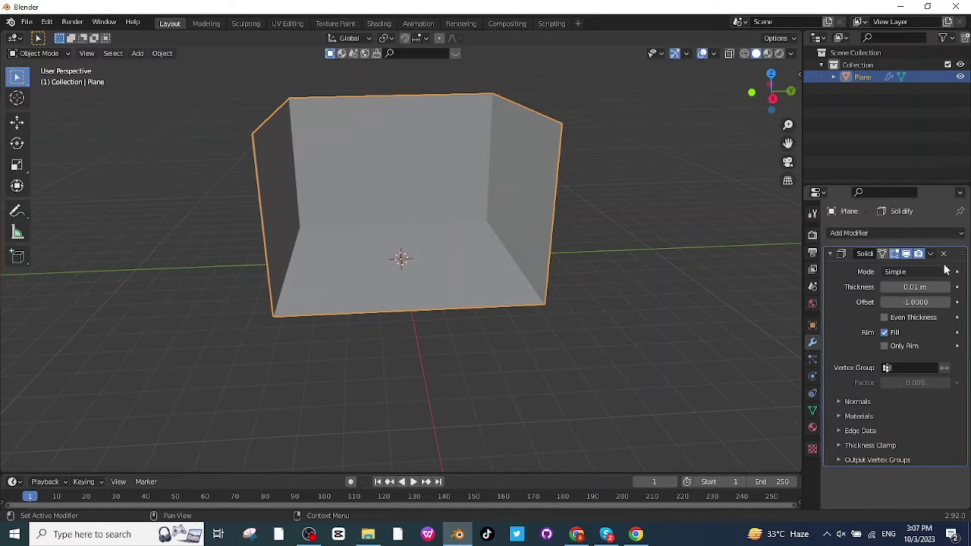
pyautogui.click(945, 287)
pyautogui.click(946, 287)
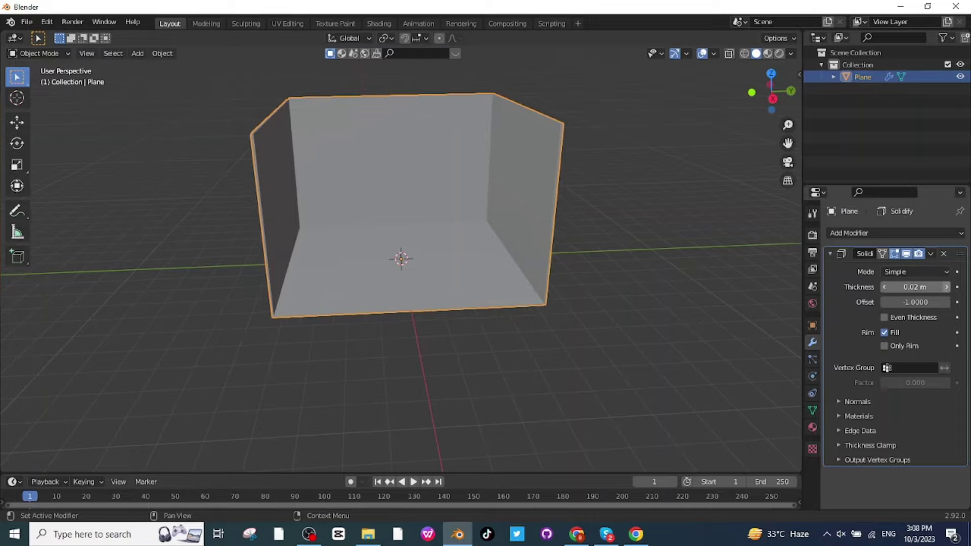
pyautogui.click(946, 287)
pyautogui.click(945, 287)
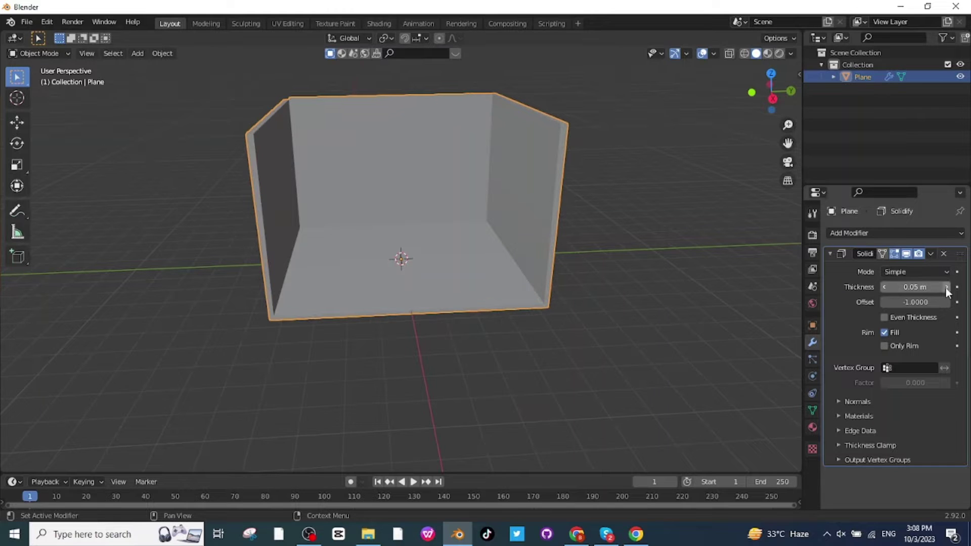
pyautogui.click(884, 317)
# - In Edit Mode, add two loop cuts across the floor and side walls, one near the back wall and one near the open front
pyautogui.moveTo(554, 287); pyautogui.dragTo(627, 255, button='middle')
pyautogui.click(592, 304)
pyautogui.moveTo(592, 305); pyautogui.dragTo(362, 199, button='middle')
pyautogui.click(302, 169)
pyautogui.click(45, 54)
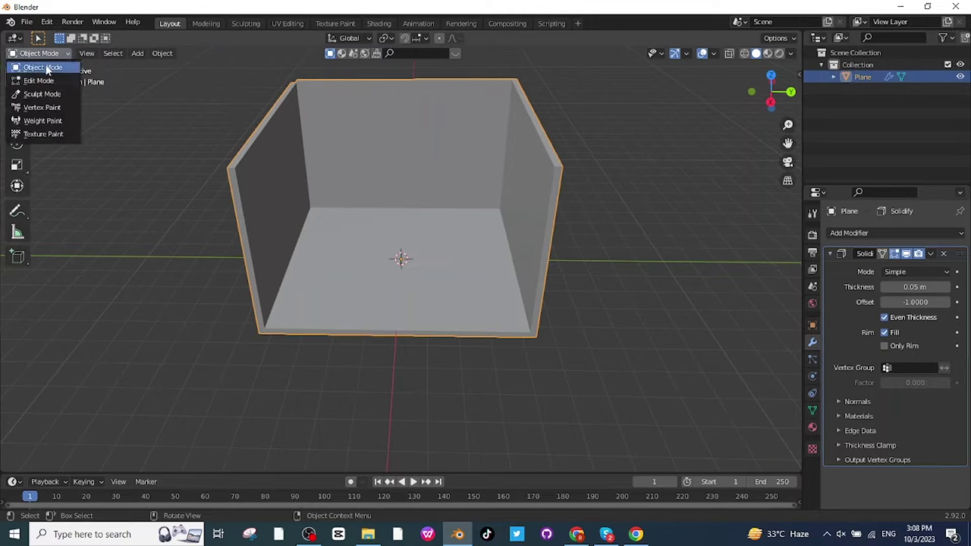
pyautogui.click(35, 82)
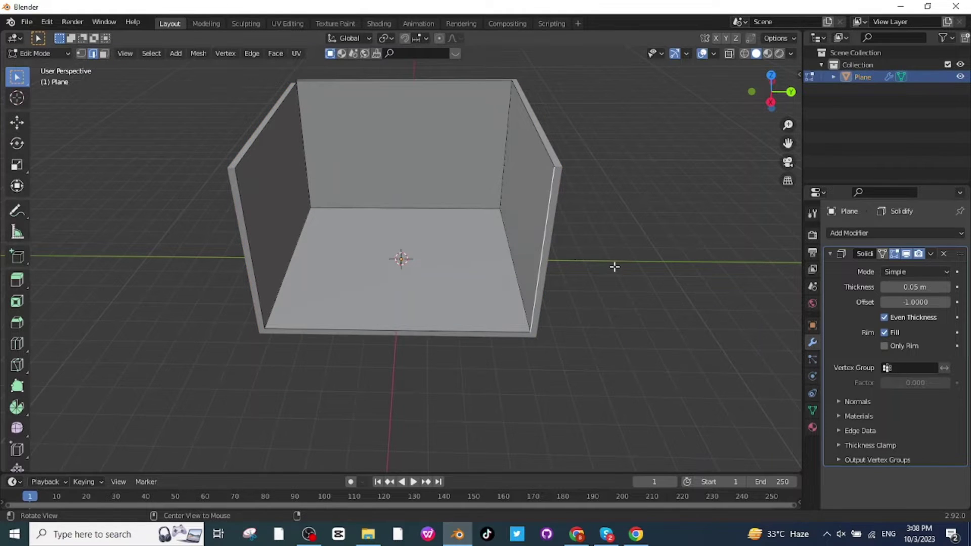
pyautogui.moveTo(593, 297); pyautogui.dragTo(626, 238, button='middle')
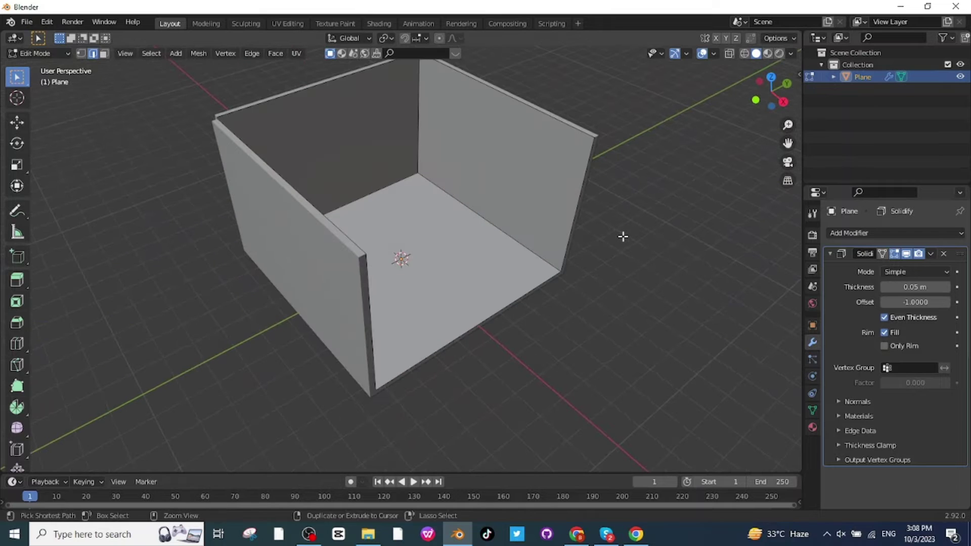
pyautogui.hotkey('ctrl', 'r')
pyautogui.click(488, 141)
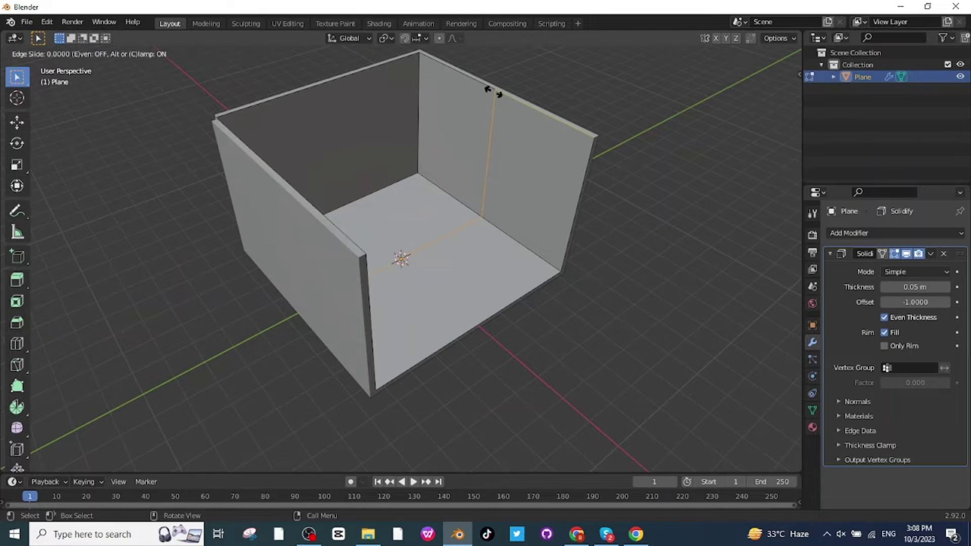
pyautogui.click(449, 74)
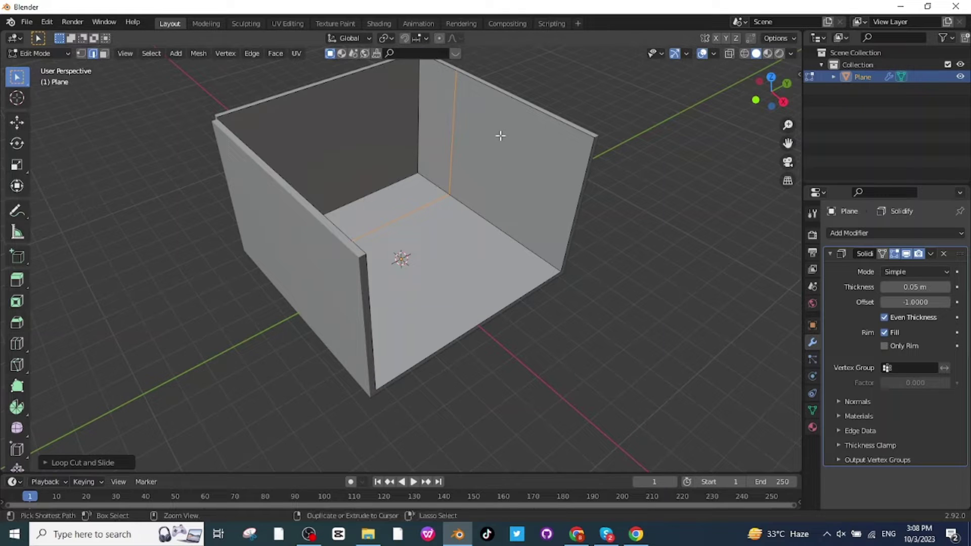
pyautogui.hotkey('ctrl', 'r')
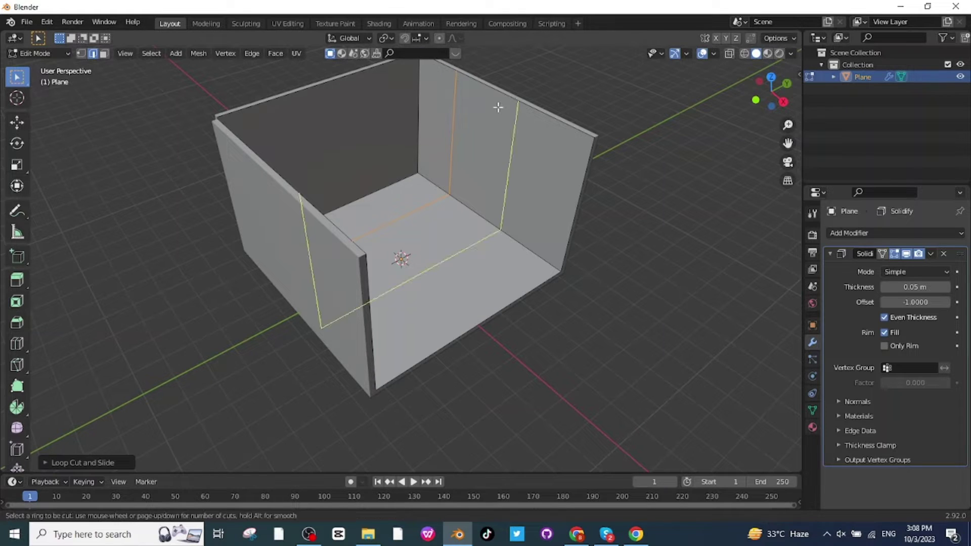
pyautogui.click(506, 103)
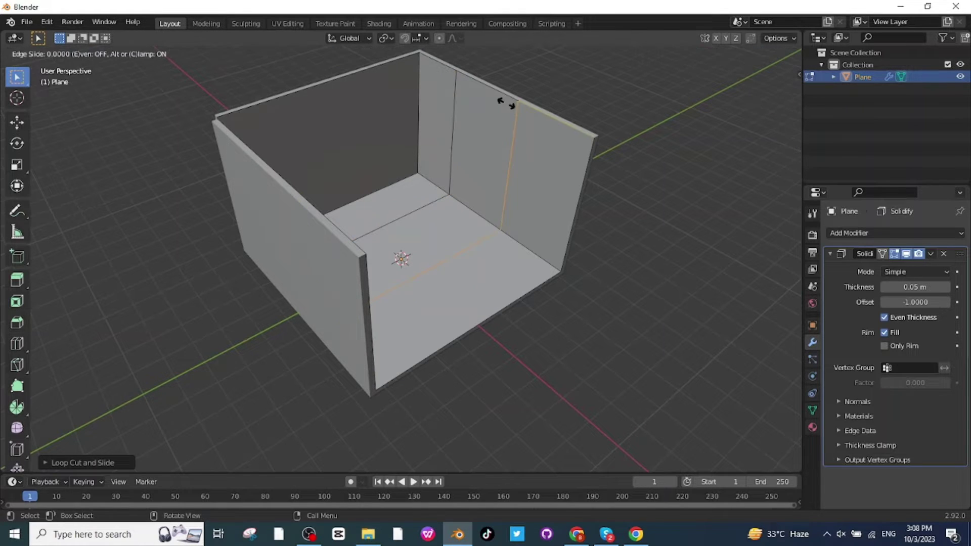
pyautogui.click(529, 123)
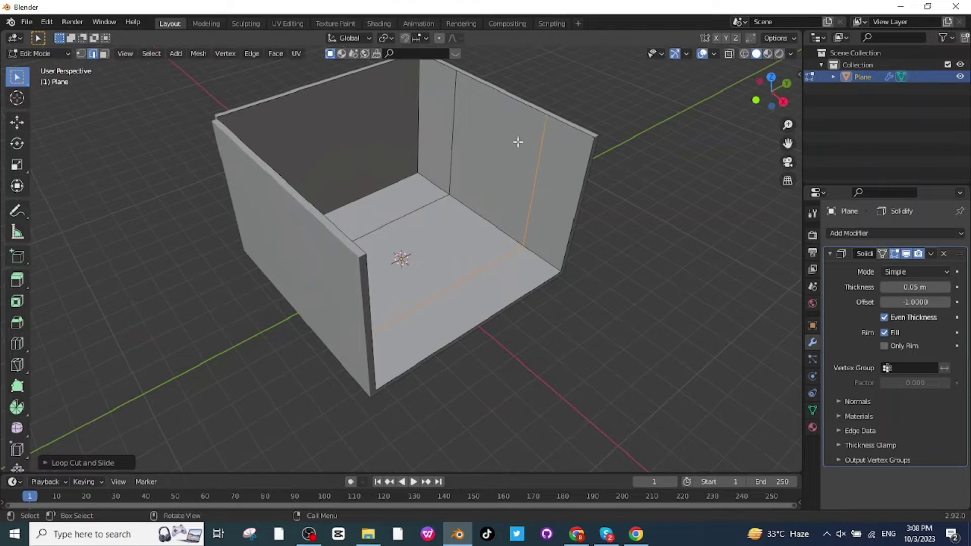
# - Add two horizontal loop cuts around the walls, one near the top edge and one around the lower middle
pyautogui.hotkey('ctrl', 'r')
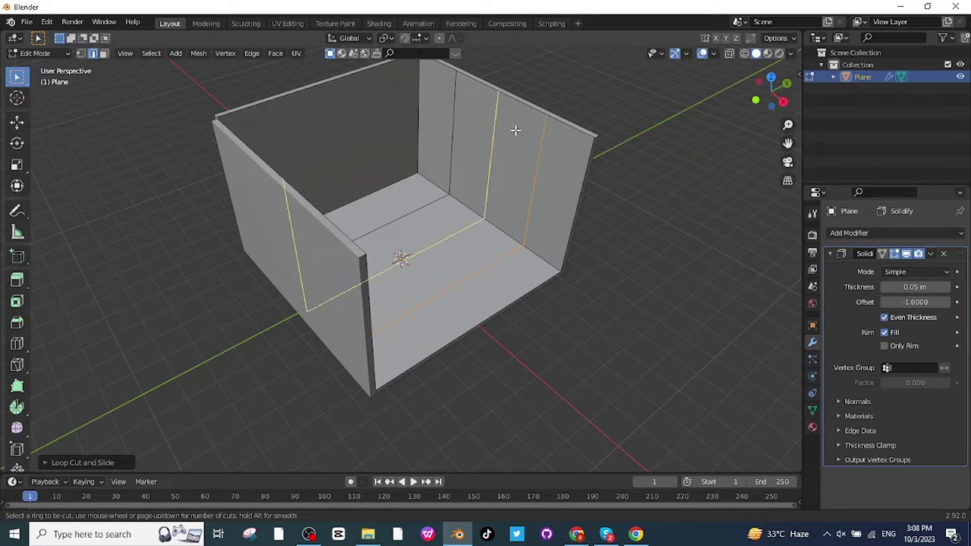
pyautogui.click(524, 183)
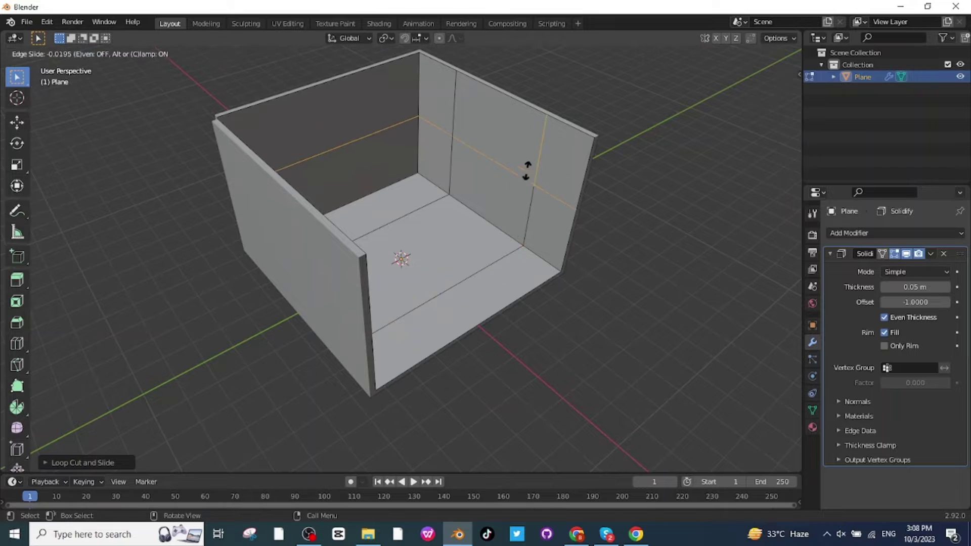
pyautogui.click(527, 145)
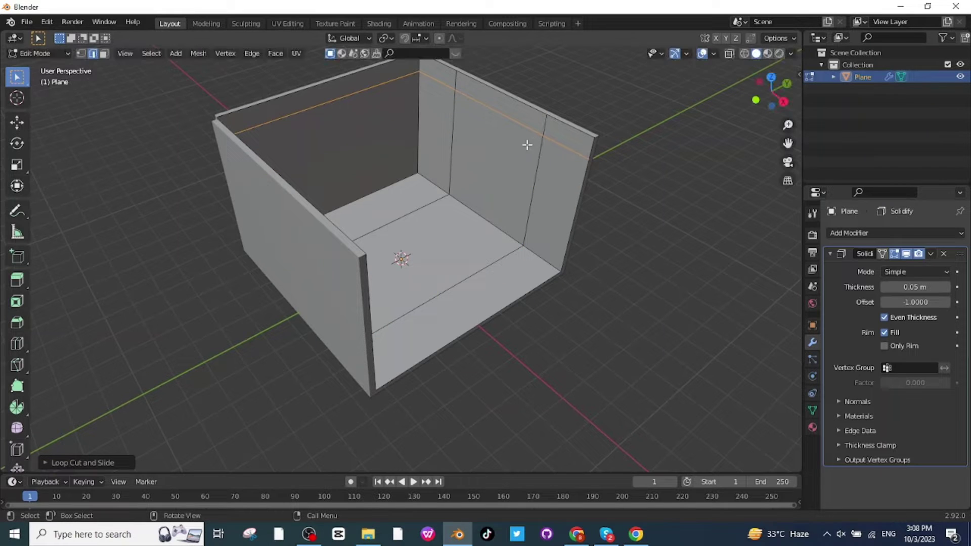
pyautogui.press('ctrl')
pyautogui.hotkey('ctrl', 'r')
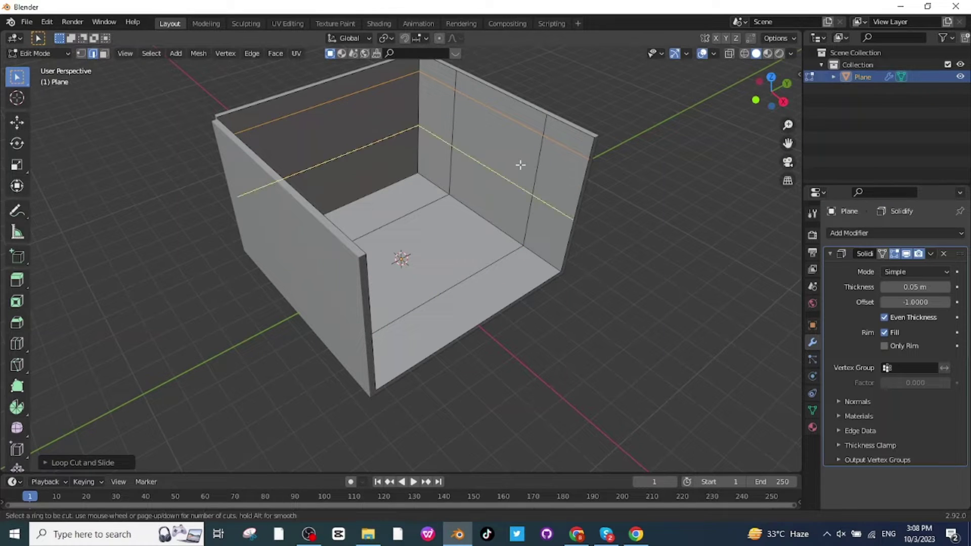
pyautogui.click(520, 165)
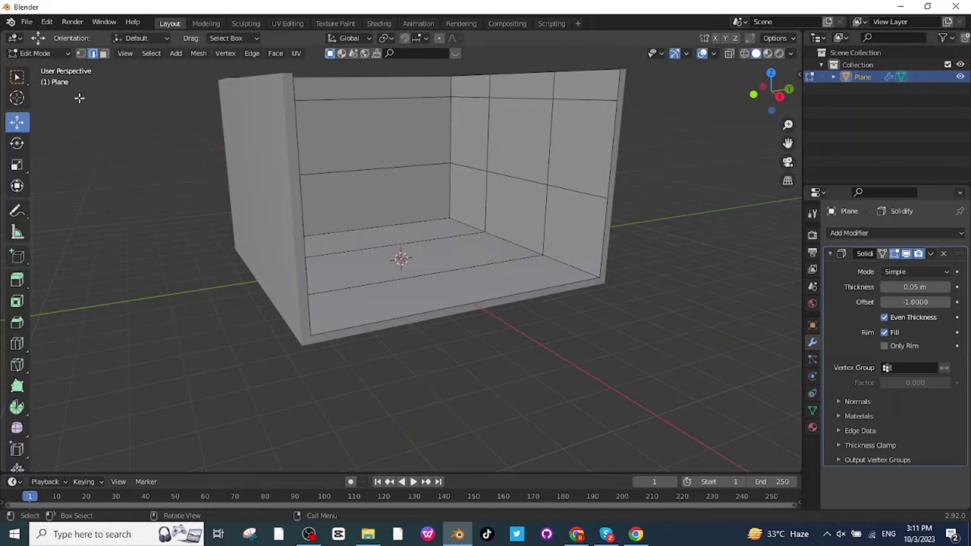
# - Delete the central face of the +Y side wall to open a window
pyautogui.click(104, 54)
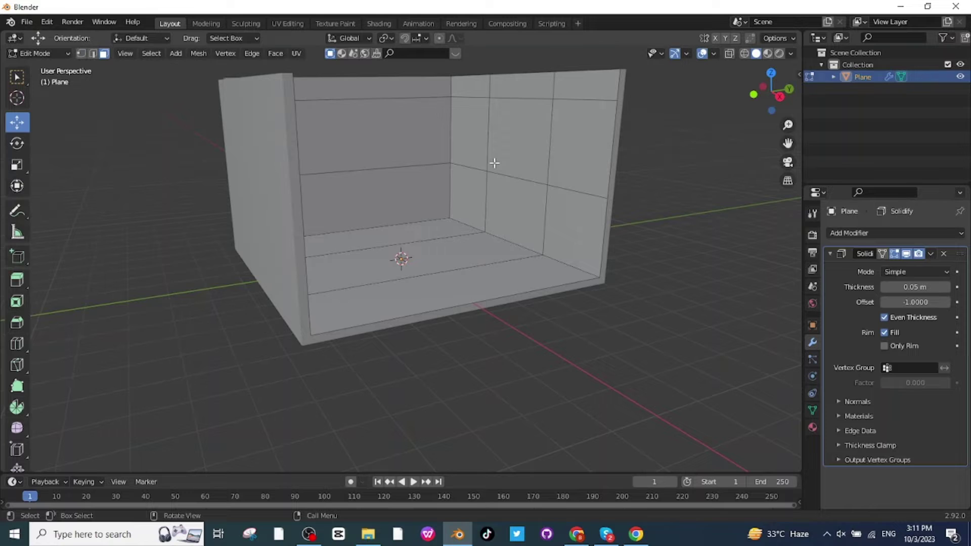
pyautogui.click(531, 151)
pyautogui.press('x')
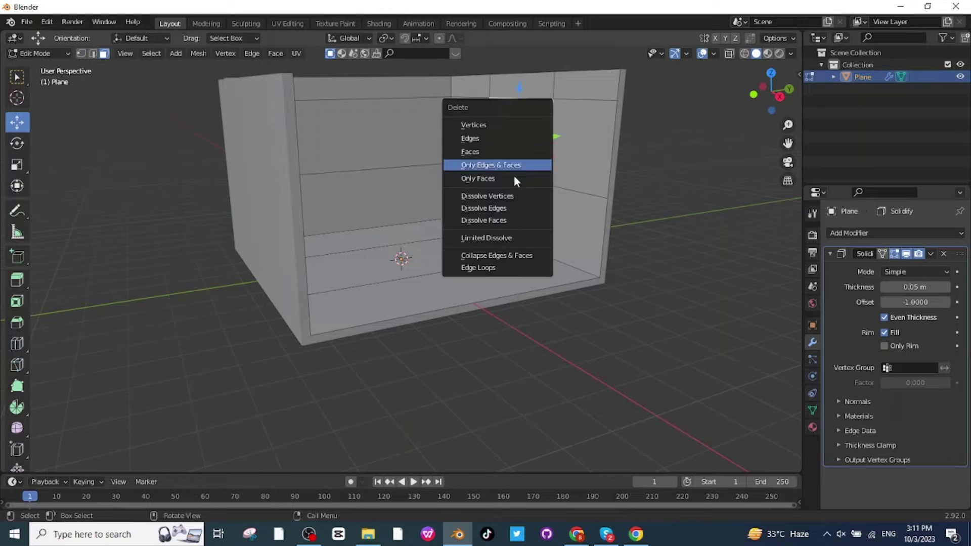
pyautogui.click(466, 154)
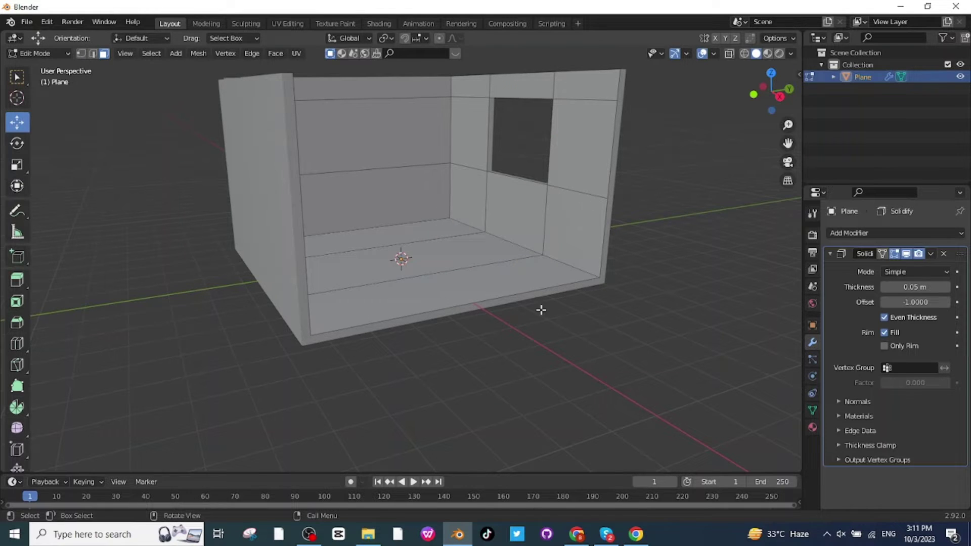
# - Return to Object Mode and apply the room's Solidify modifier
pyautogui.click(50, 53)
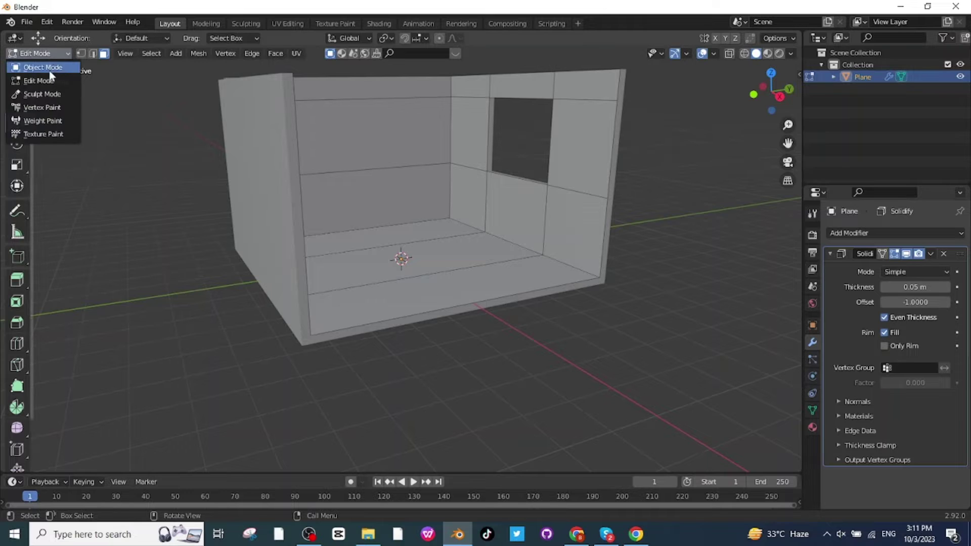
pyautogui.click(50, 65)
pyautogui.click(930, 253)
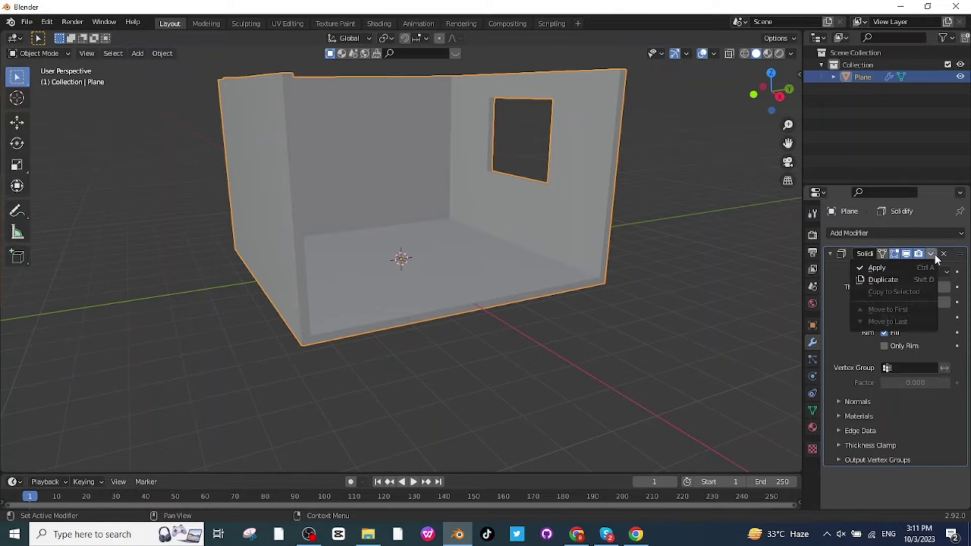
pyautogui.click(897, 267)
pyautogui.moveTo(627, 254); pyautogui.dragTo(539, 219, button='middle')
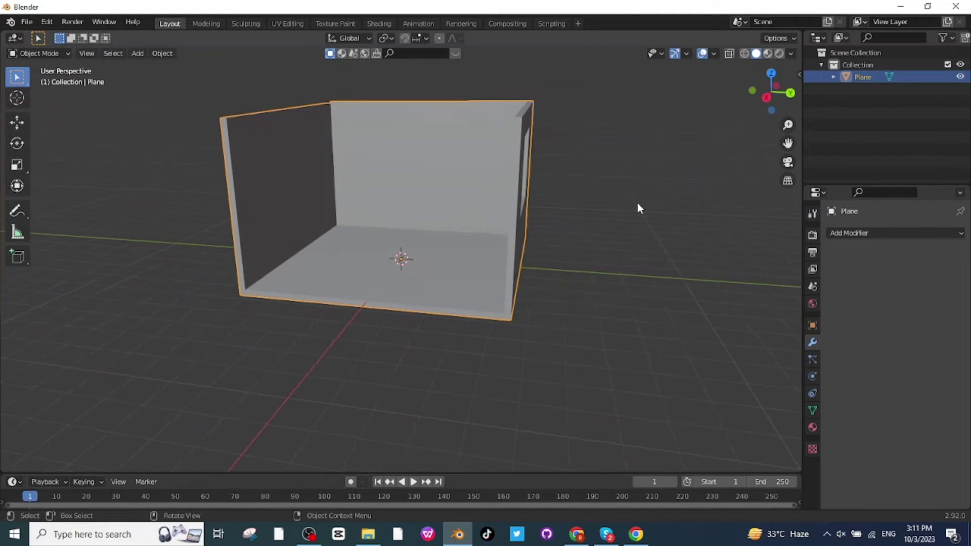
# - Switch to Sketchfab in the browser, search for DINING TABLE and look through the models found
pyautogui.click(637, 207)
pyautogui.moveTo(598, 299); pyautogui.dragTo(630, 308, button='middle')
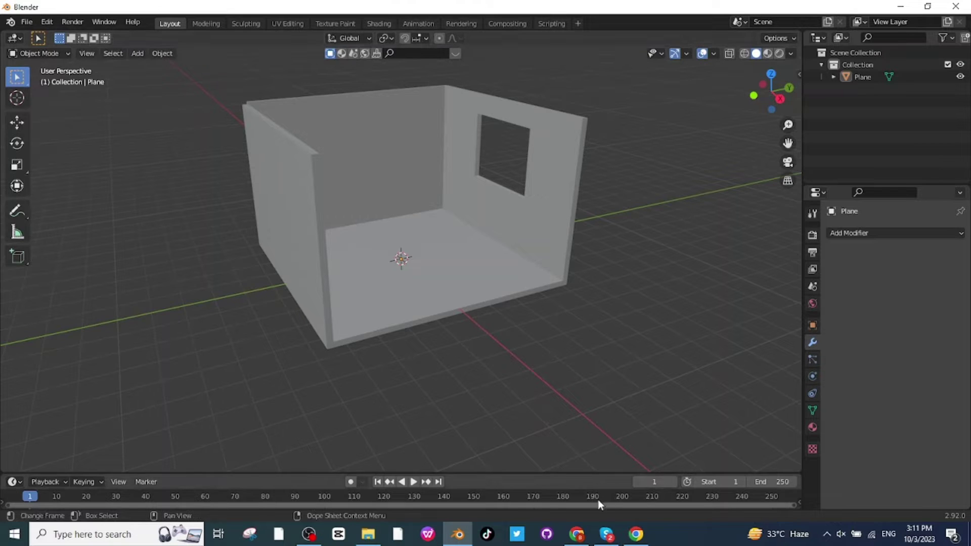
pyautogui.moveTo(581, 540)
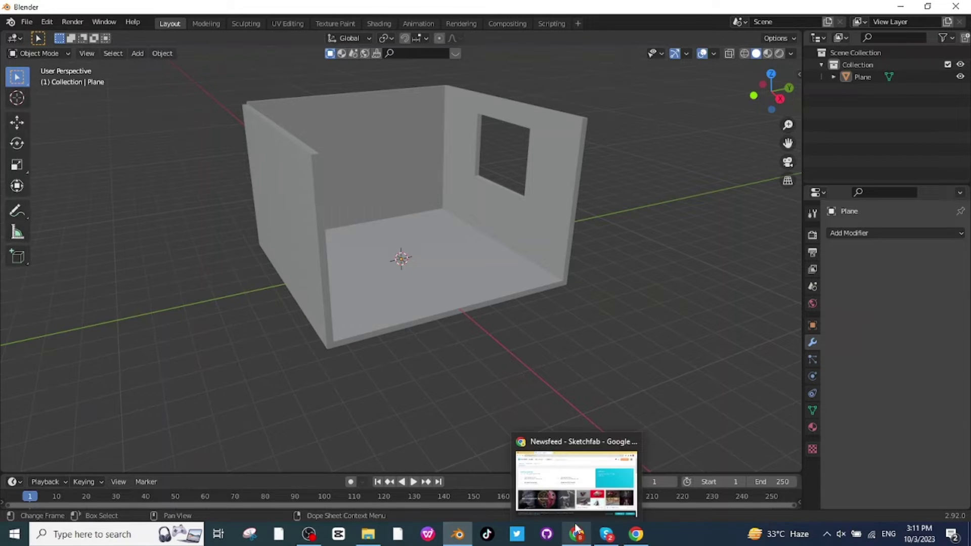
pyautogui.click(572, 481)
pyautogui.scroll(-2, 562, 260)
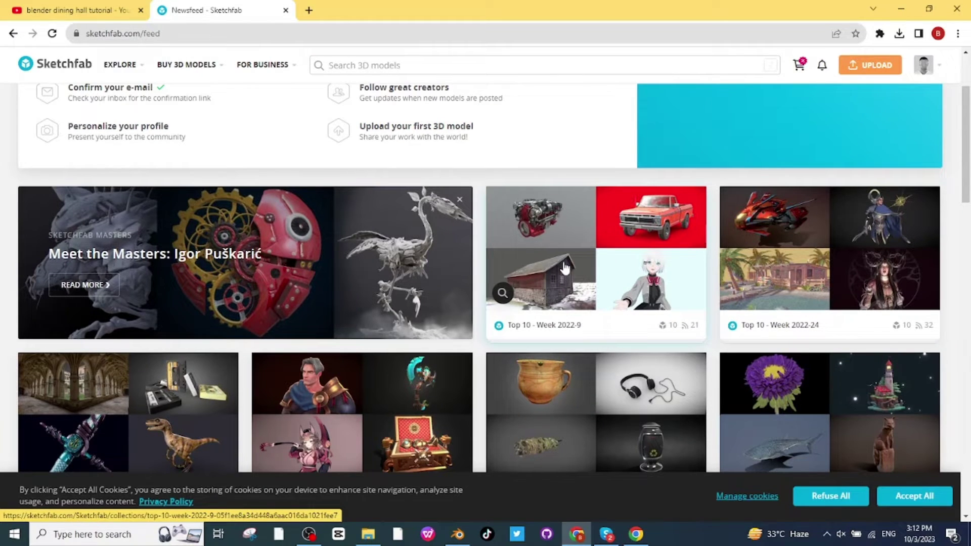
pyautogui.scroll(2, 565, 268)
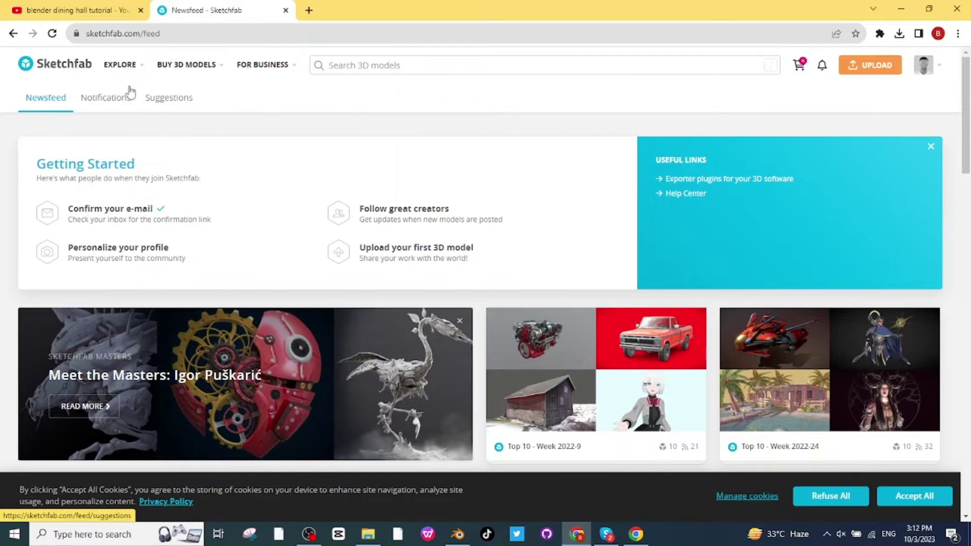
pyautogui.click(25, 64)
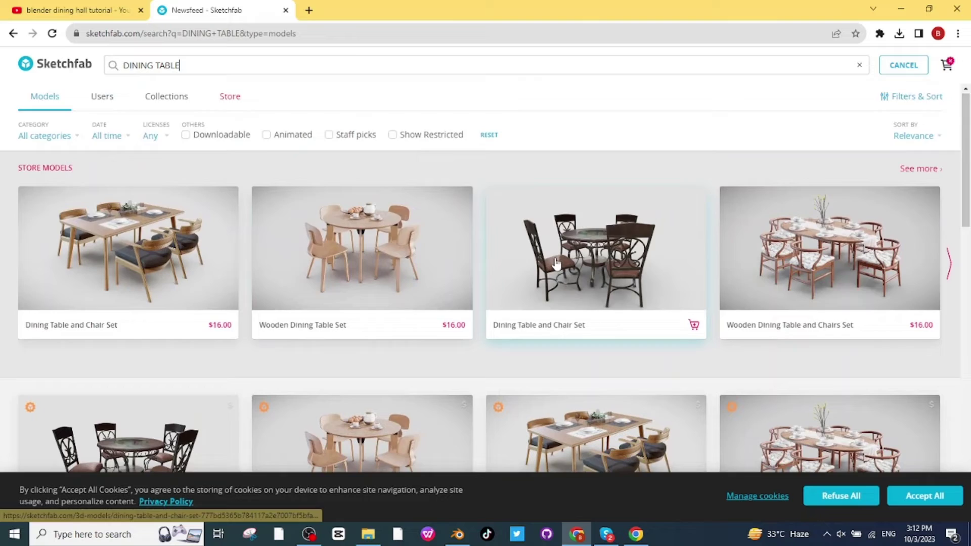
pyautogui.scroll(-5, 646, 282)
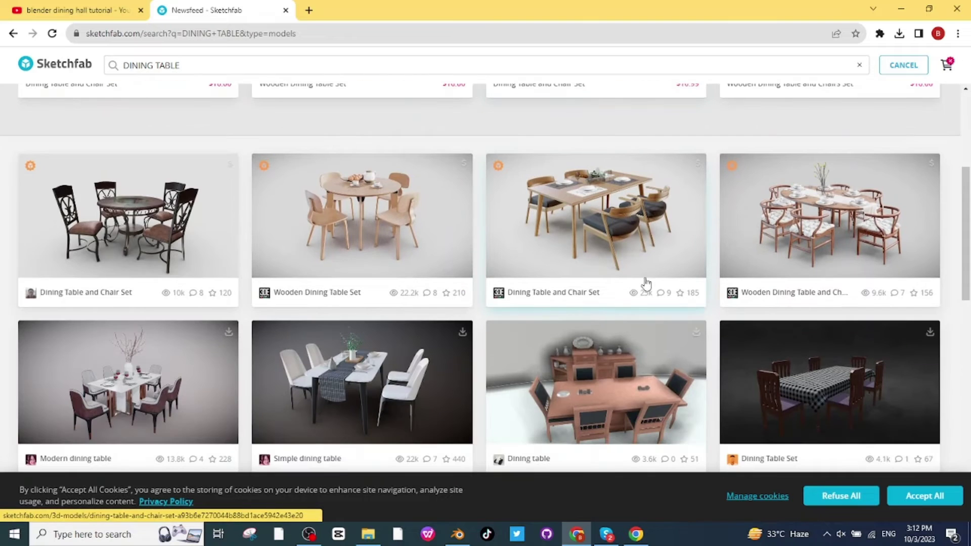
pyautogui.scroll(-5, 607, 276)
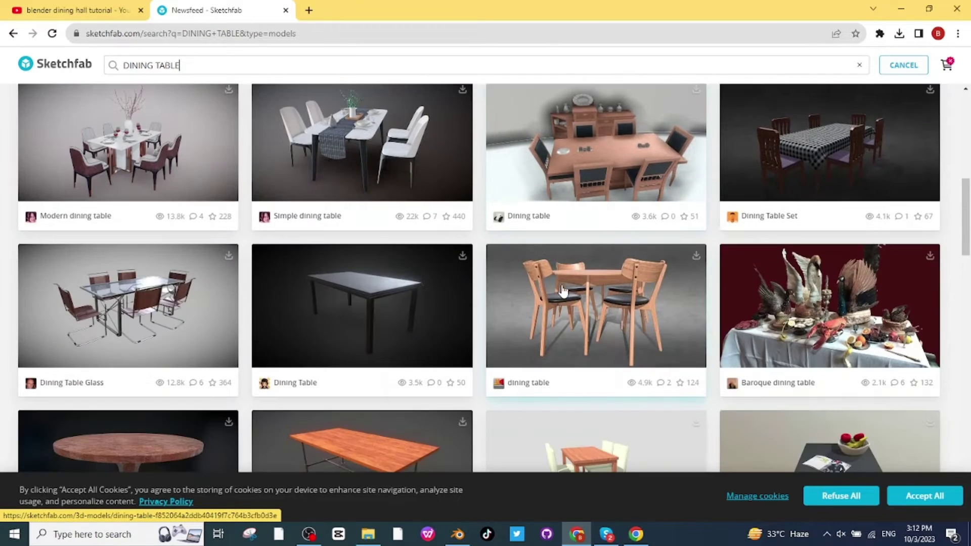
pyautogui.scroll(-10, 562, 290)
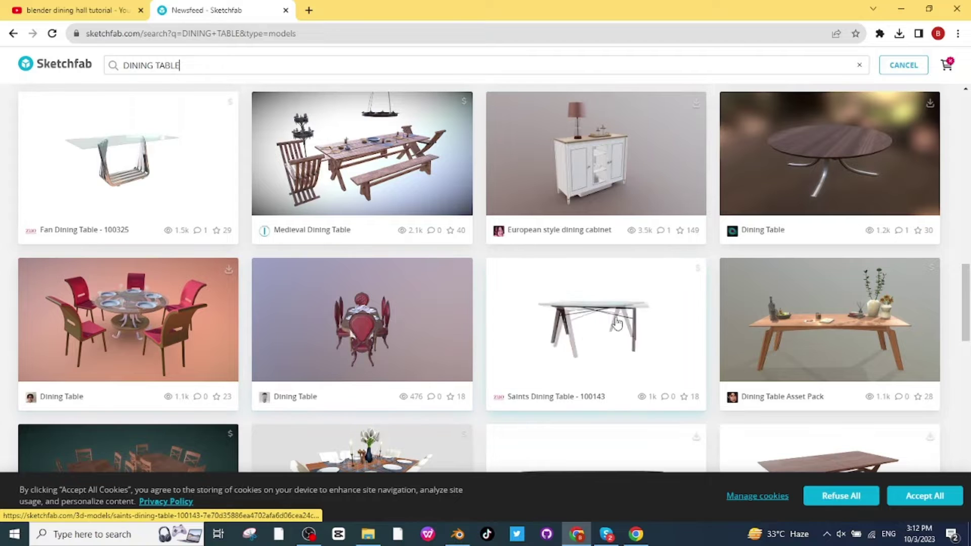
pyautogui.scroll(-5, 617, 324)
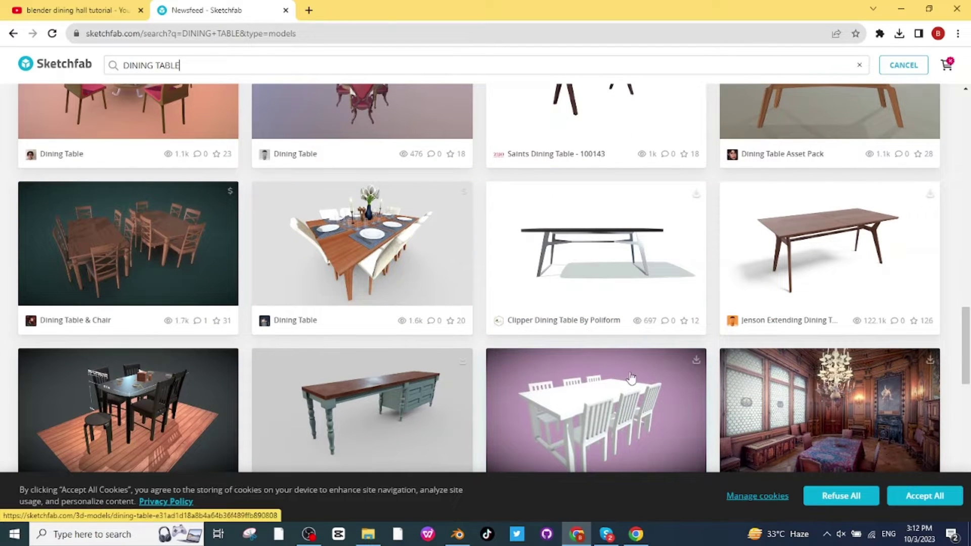
pyautogui.scroll(-1, 566, 342)
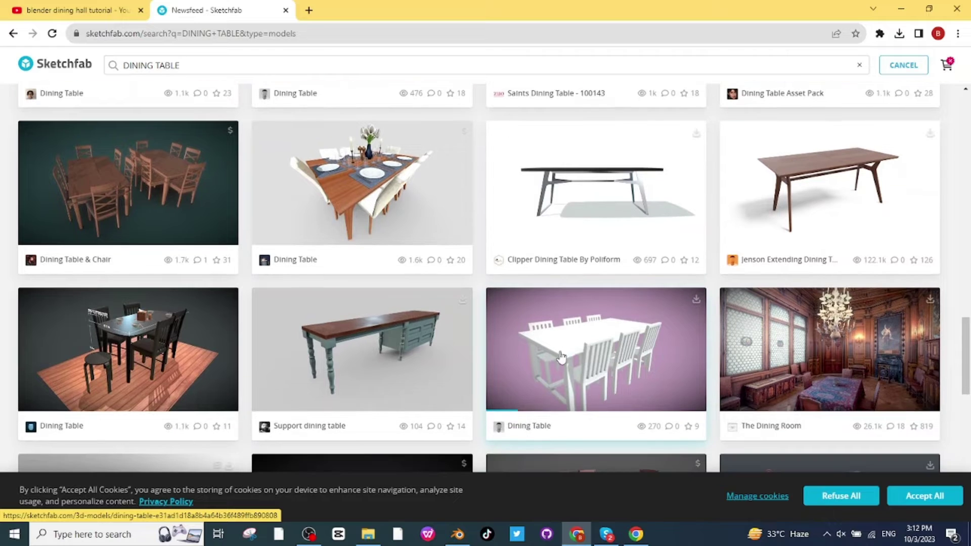
# - Switch back to Blender, import the Deauville extending dining table glTF model and scale it to about 0.037
pyautogui.click(458, 534)
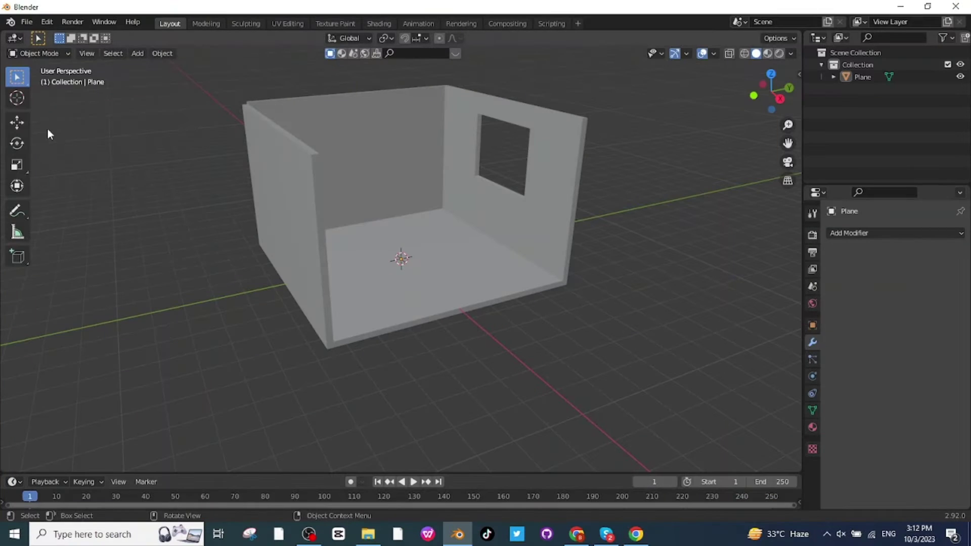
pyautogui.click(26, 22)
pyautogui.moveTo(54, 186)
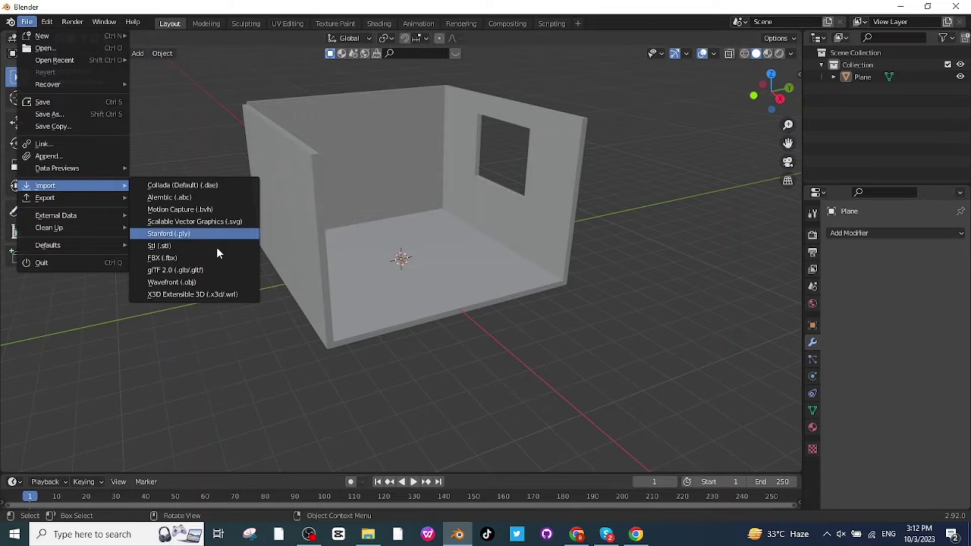
pyautogui.click(175, 269)
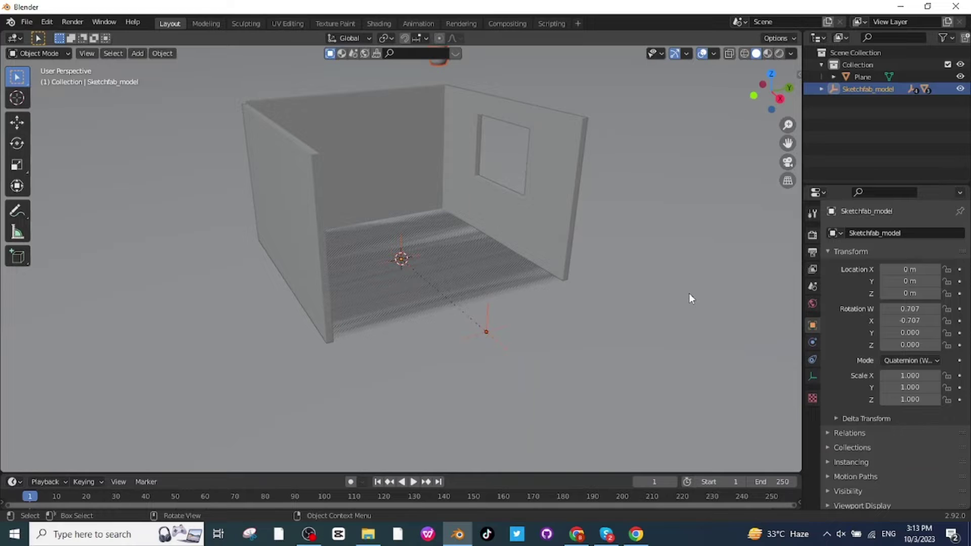
pyautogui.press('s')
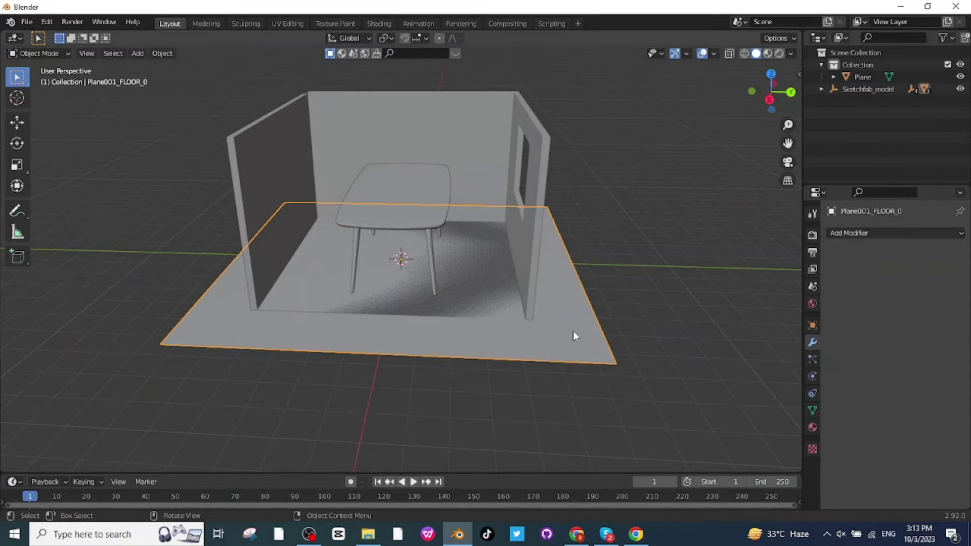
# - Delete the floor plane that came with the table and move the dining table along X to about 0.35 m
pyautogui.press('Delete')
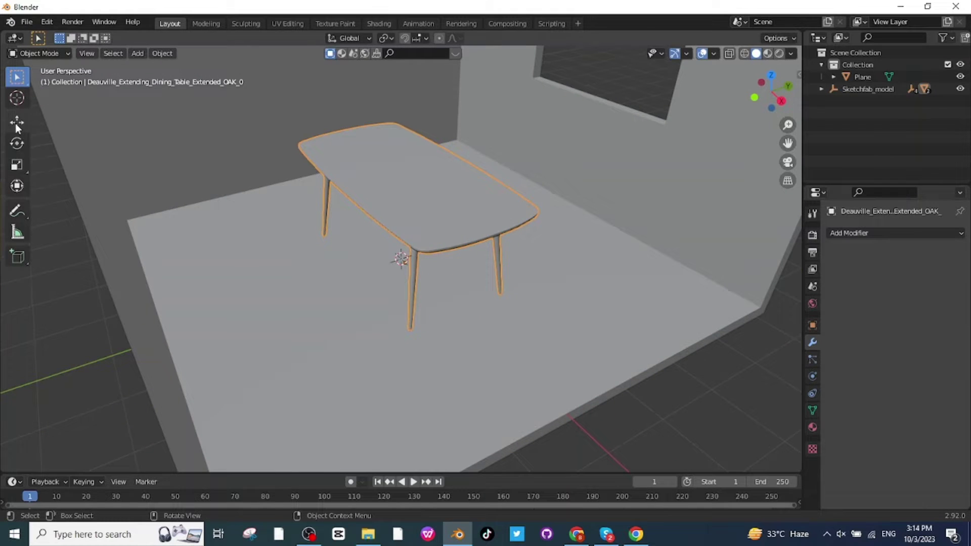
pyautogui.click(16, 125)
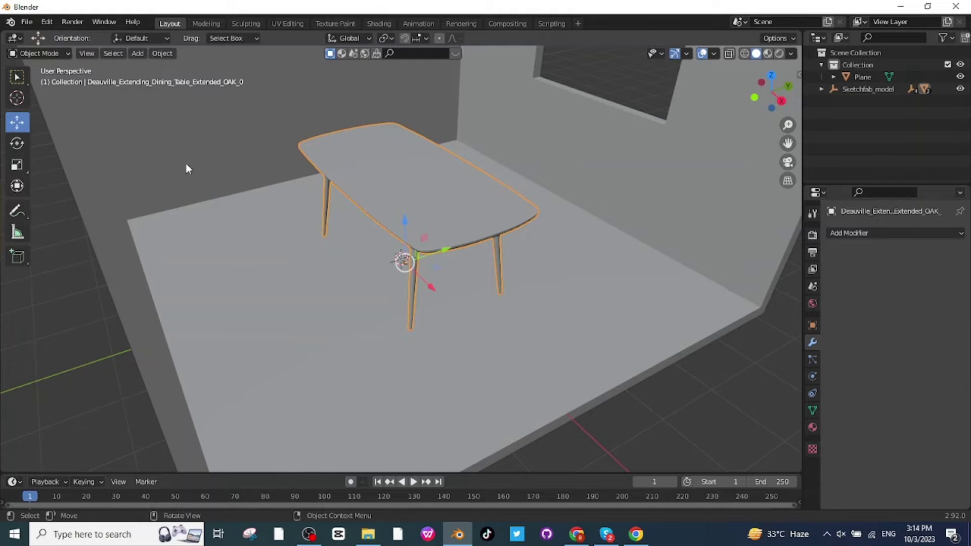
pyautogui.moveTo(432, 287); pyautogui.dragTo(466, 322)
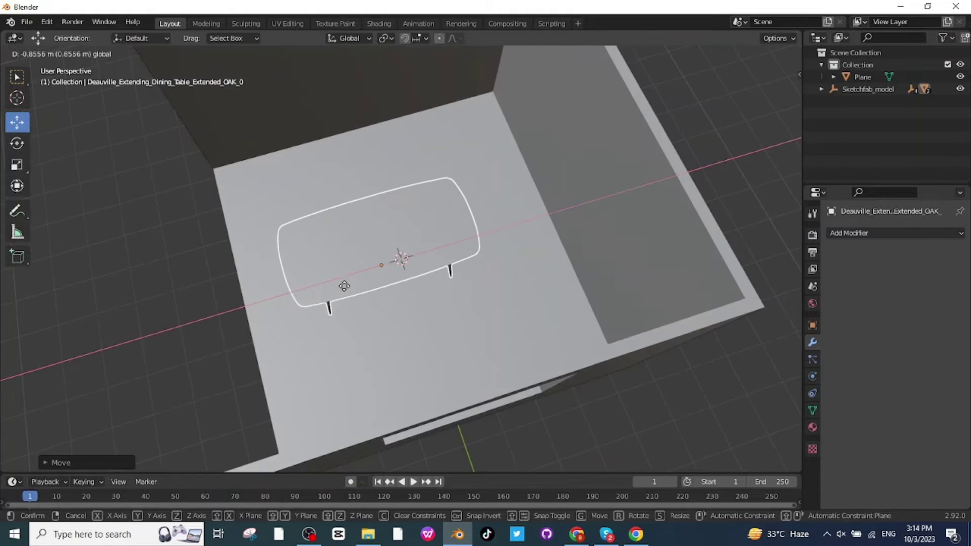
pyautogui.moveTo(500, 329); pyautogui.dragTo(522, 344)
pyautogui.scroll(-3, 523, 344)
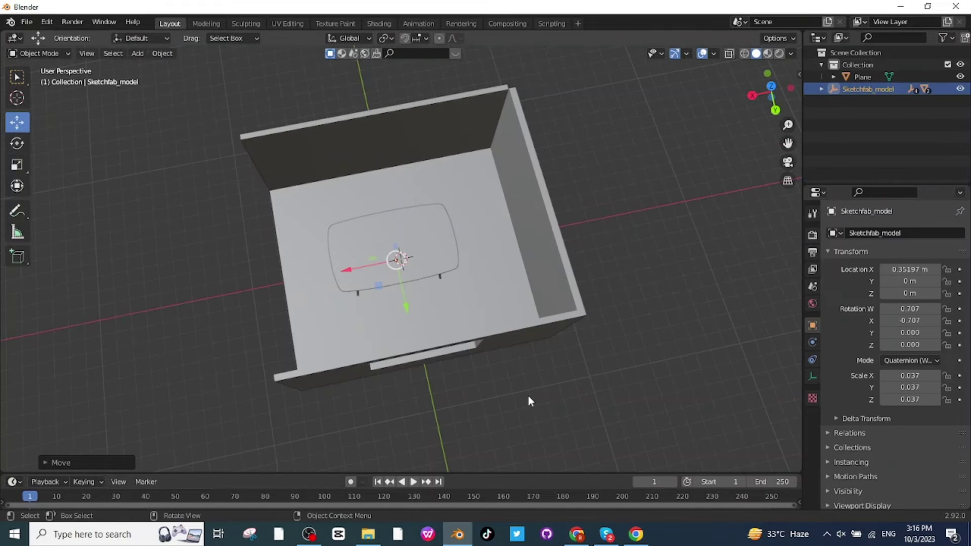
pyautogui.moveTo(468, 405)
pyautogui.mouseDown(button='middle')
pyautogui.moveTo(532, 388)
pyautogui.moveTo(660, 287)
pyautogui.mouseUp(button='middle')
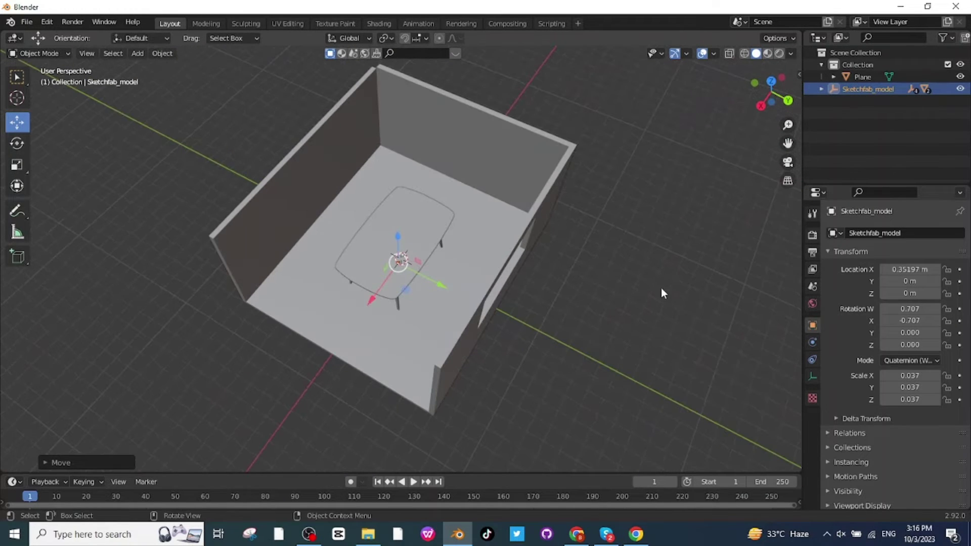
pyautogui.click(564, 358)
pyautogui.moveTo(564, 358); pyautogui.dragTo(592, 342, button='middle')
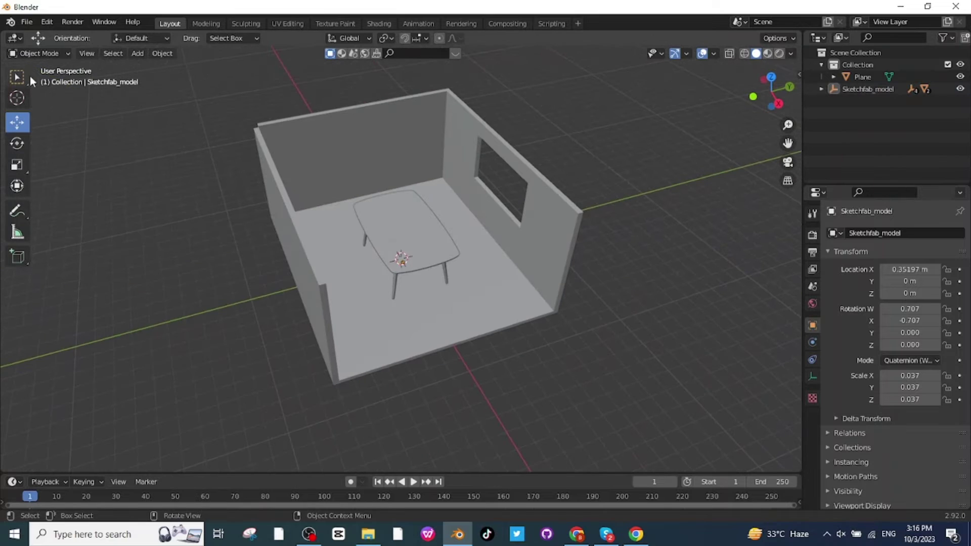
# - Import the set of 2 Deauville oak dining chairs glTF model and scale it to about 0.05
pyautogui.click(25, 23)
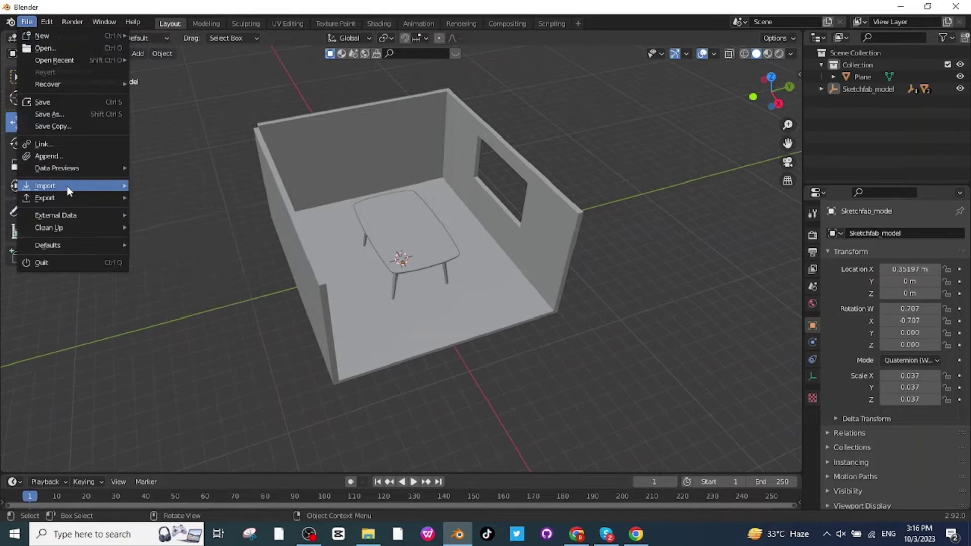
pyautogui.moveTo(67, 186)
pyautogui.click(174, 269)
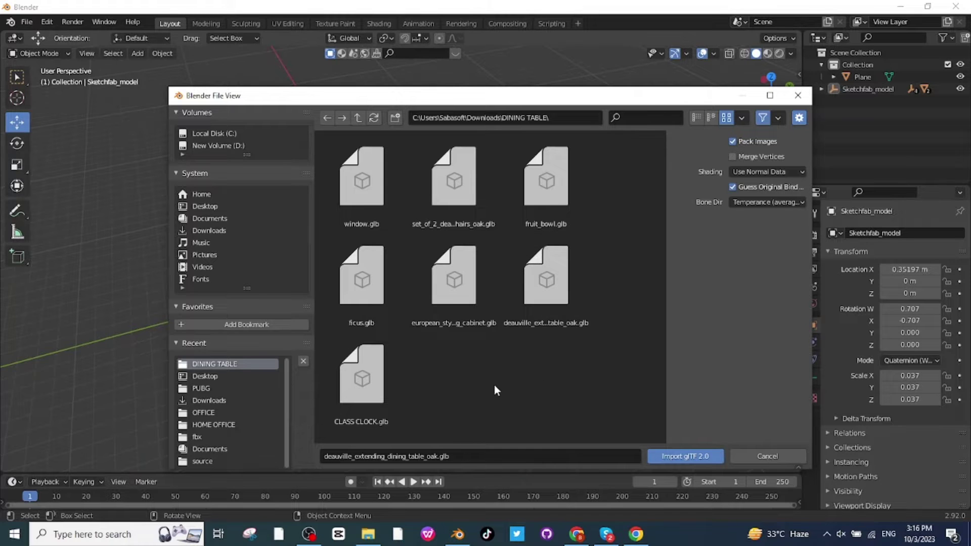
pyautogui.doubleClick(546, 268)
pyautogui.press('s')
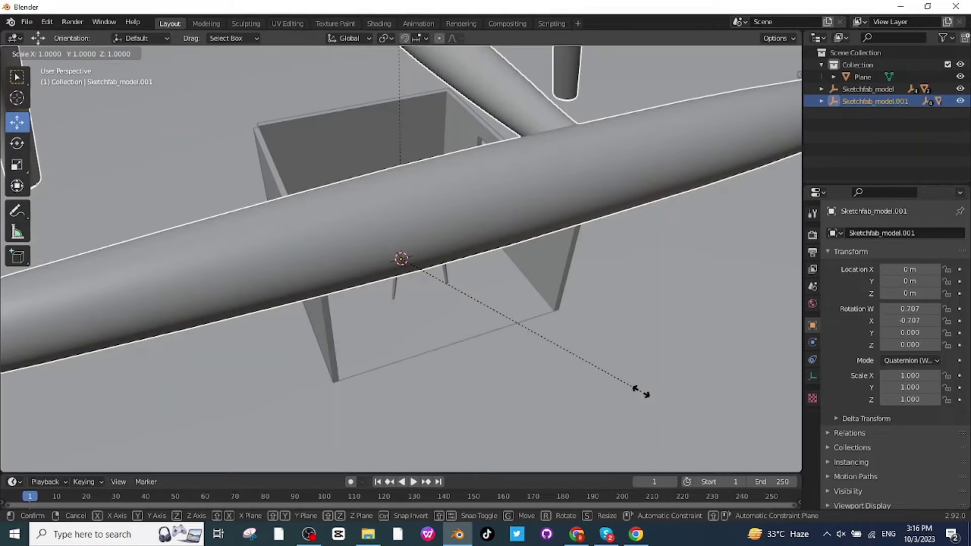
pyautogui.click(474, 288)
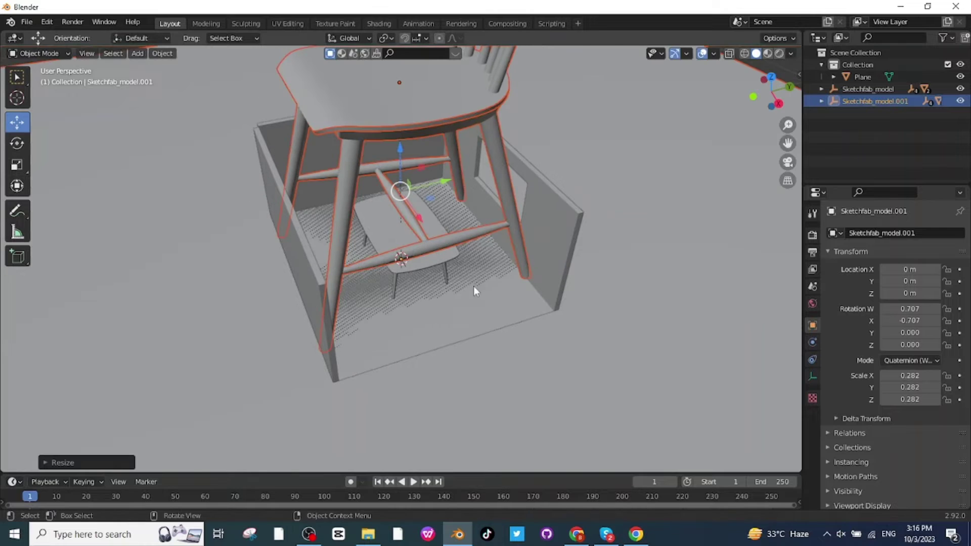
pyautogui.press('s')
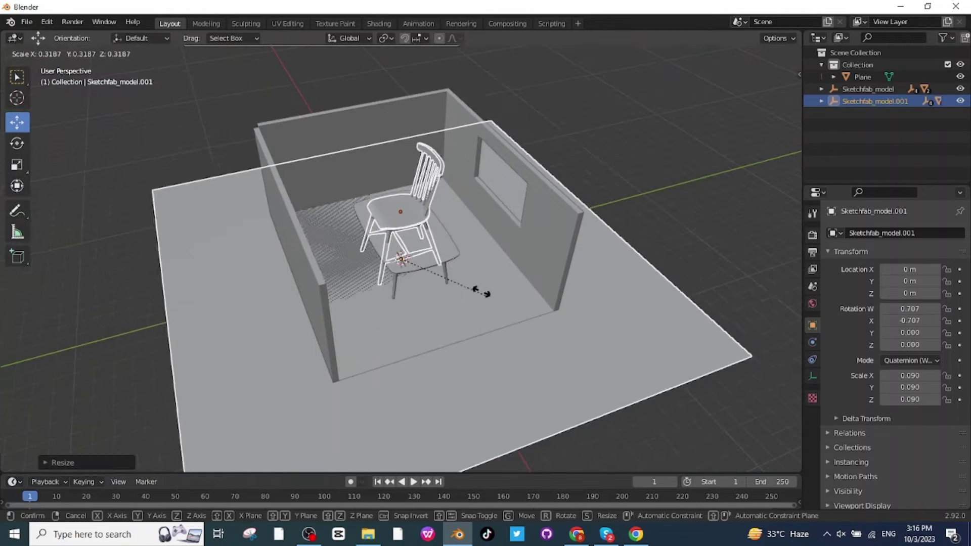
pyautogui.click(420, 323)
# - Delete the chair model's floor plane and move the chair to the table's window side, about X -0.91 m, Y 3.33 m
pyautogui.click(305, 403)
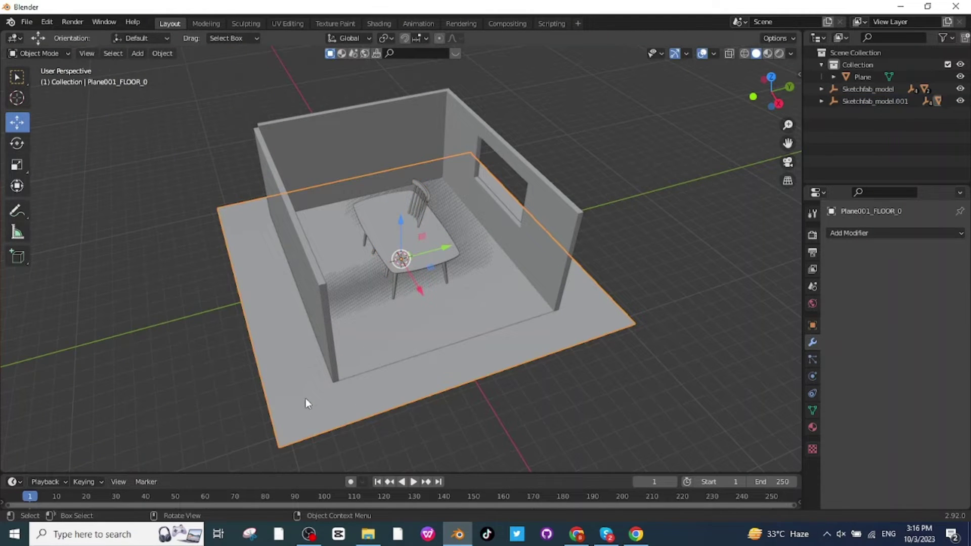
pyautogui.press('Delete')
pyautogui.click(414, 202)
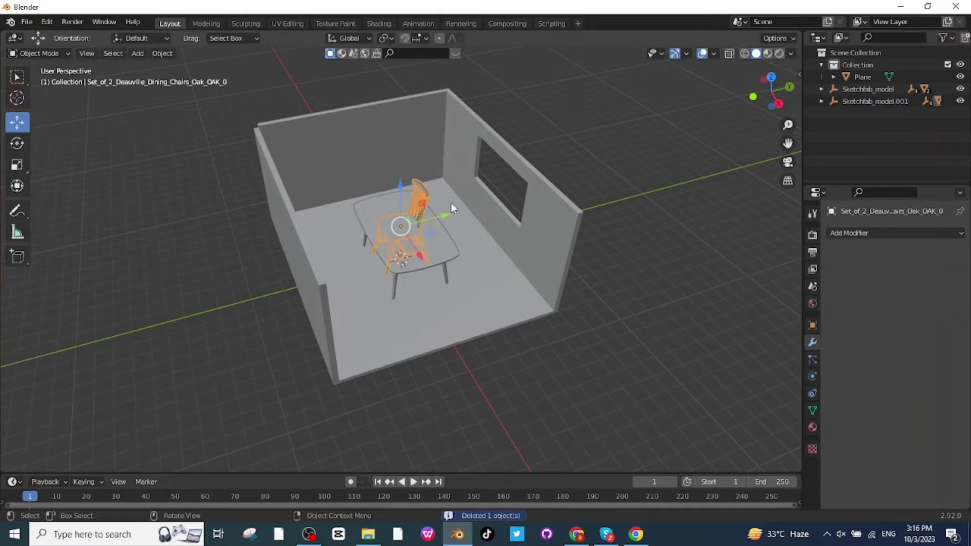
pyautogui.moveTo(451, 202); pyautogui.dragTo(429, 240, button='middle')
pyautogui.moveTo(448, 222); pyautogui.dragTo(494, 236)
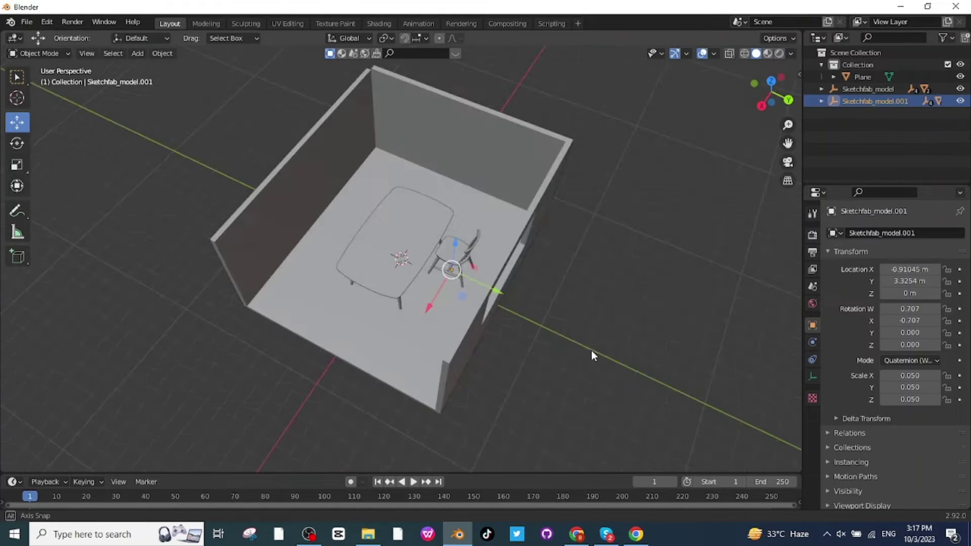
pyautogui.moveTo(590, 349); pyautogui.dragTo(631, 336, button='middle')
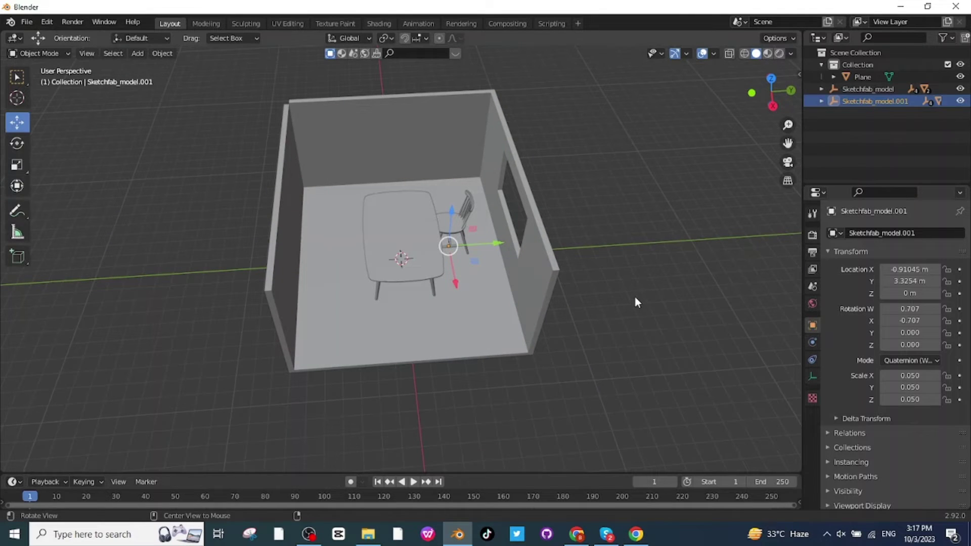
pyautogui.moveTo(654, 301); pyautogui.dragTo(634, 304, button='middle')
# - Duplicate the chair and place the copy beside it along the X axis on the table's window side
pyautogui.press('shift')
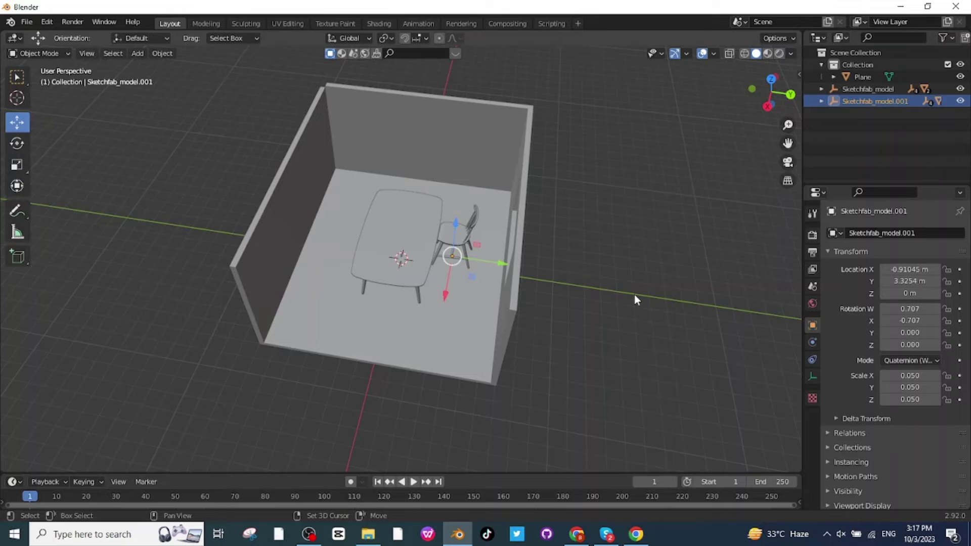
pyautogui.hotkey('shift', 'd')
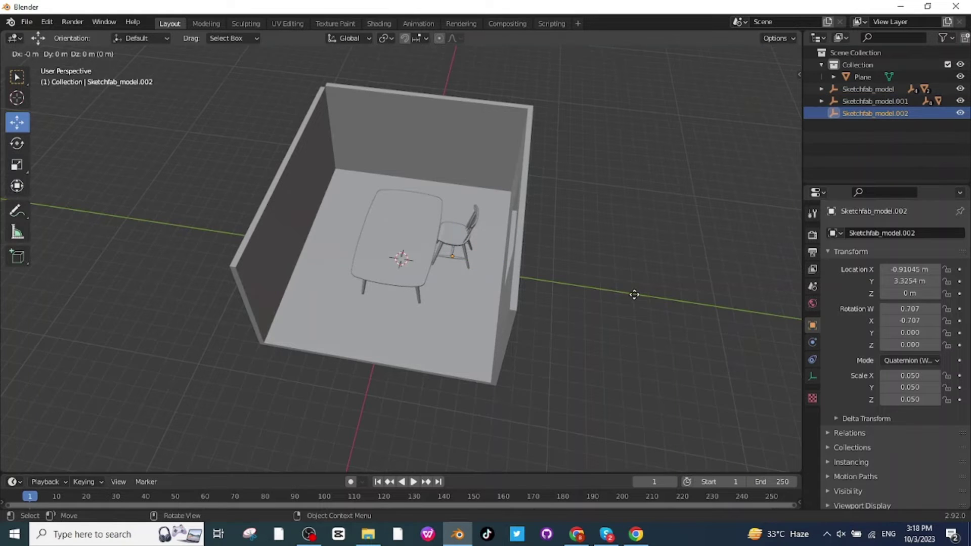
pyautogui.press('y')
pyautogui.press('x')
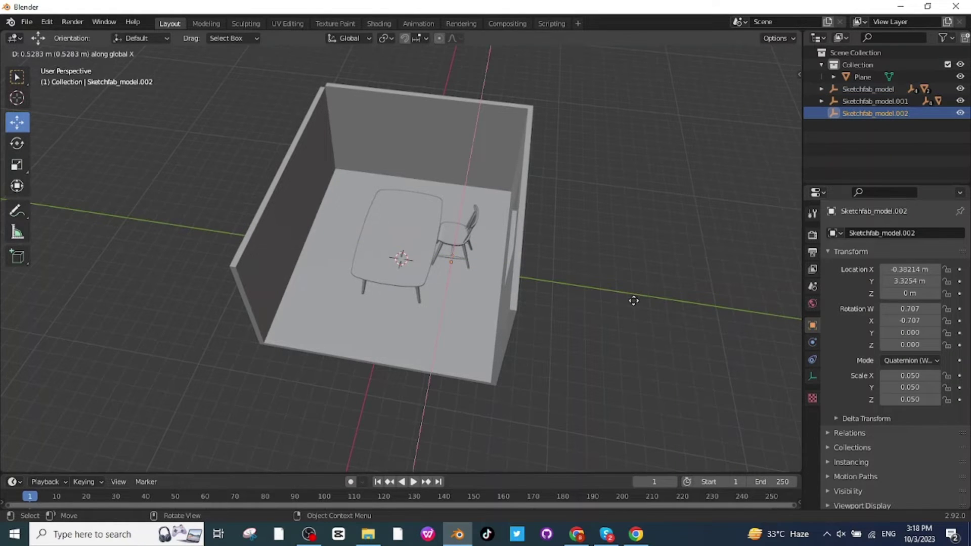
pyautogui.click(636, 303)
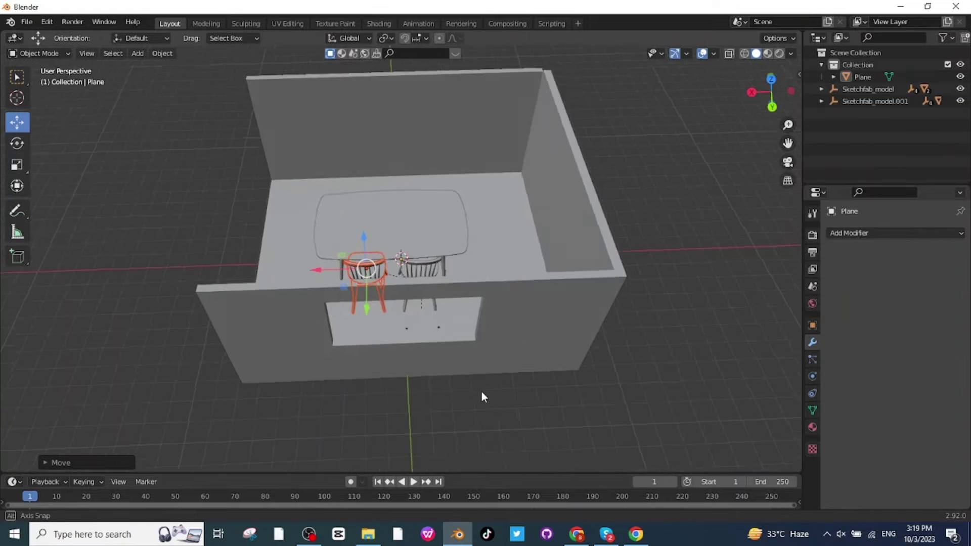
# - Duplicate the front chair along the Y axis and place the copy on the table's opposite long side
pyautogui.moveTo(481, 394)
pyautogui.mouseDown(button='middle')
pyautogui.moveTo(580, 397)
pyautogui.moveTo(594, 345)
pyautogui.mouseUp(button='middle')
pyautogui.moveTo(617, 332); pyautogui.dragTo(612, 273, button='middle')
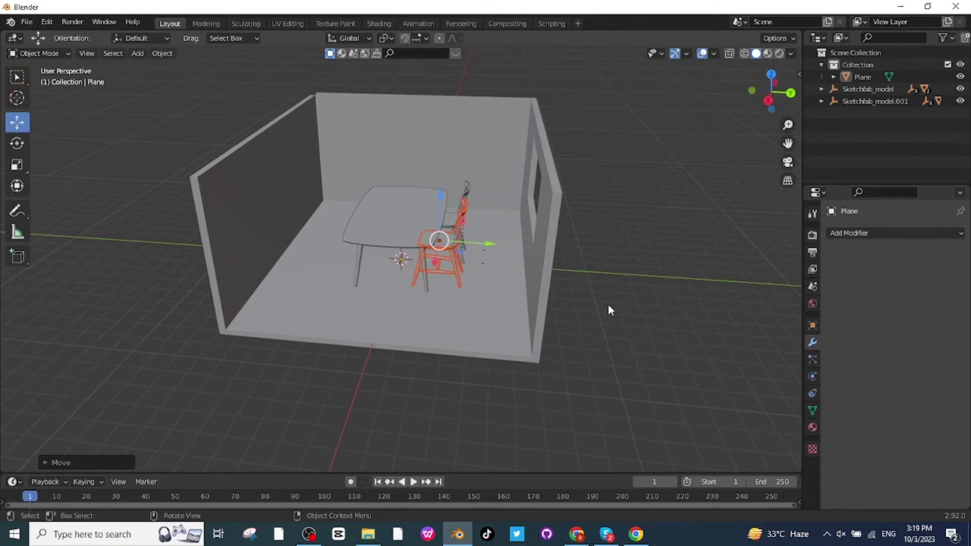
pyautogui.press('g')
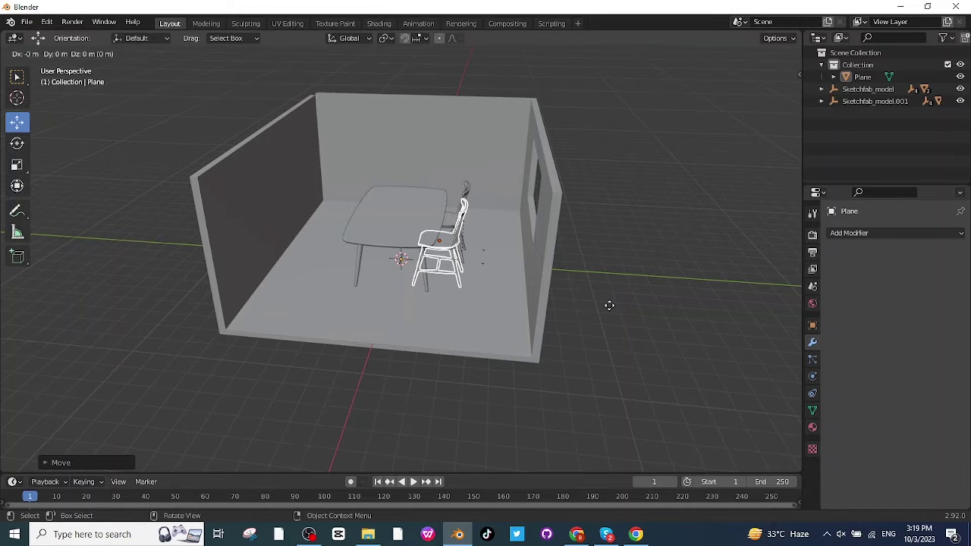
pyautogui.press('y')
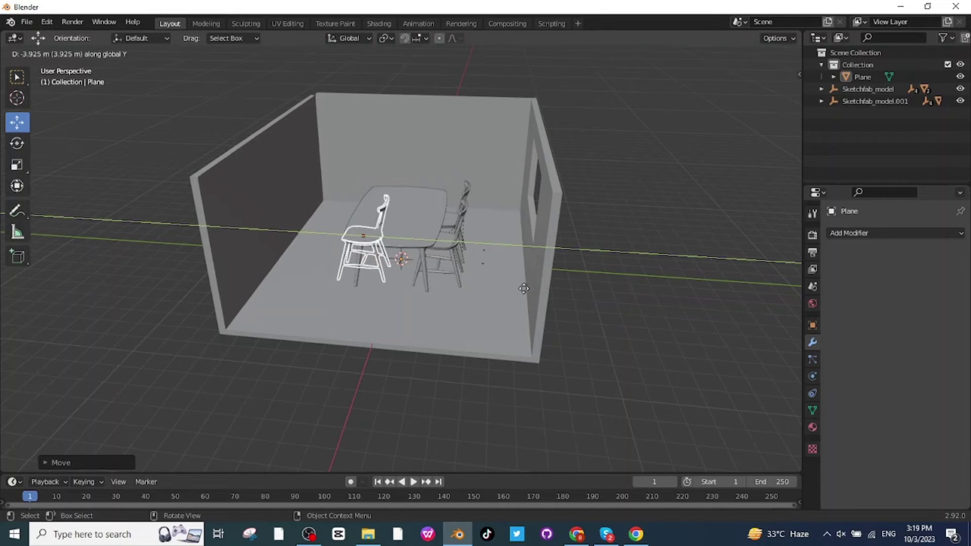
pyautogui.click(493, 283)
# - Rotate the chair opposite the window to face the table and move it along Y up to the table's edge
pyautogui.click(16, 144)
pyautogui.moveTo(431, 379); pyautogui.dragTo(536, 405, button='middle')
pyautogui.moveTo(476, 338); pyautogui.dragTo(396, 252)
pyautogui.moveTo(566, 318); pyautogui.dragTo(456, 329, button='middle')
pyautogui.click(16, 122)
pyautogui.moveTo(383, 277); pyautogui.dragTo(408, 280)
# - Duplicate the chair opposite the window along the X axis and place the copy beside it on the same long side
pyautogui.hotkey('shift', 'd')
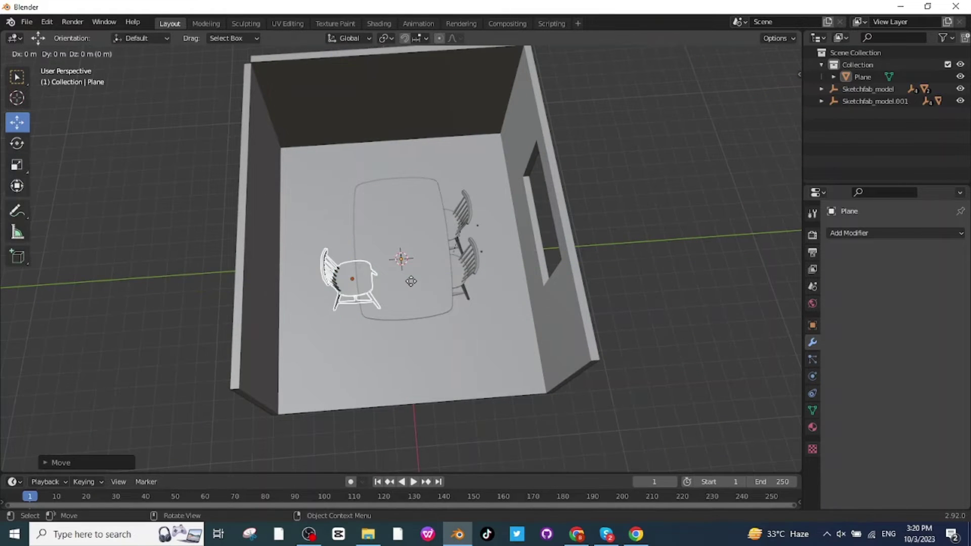
pyautogui.press('x')
pyautogui.click(415, 227)
pyautogui.moveTo(416, 252); pyautogui.dragTo(528, 307, button='middle')
pyautogui.moveTo(431, 304); pyautogui.dragTo(436, 305)
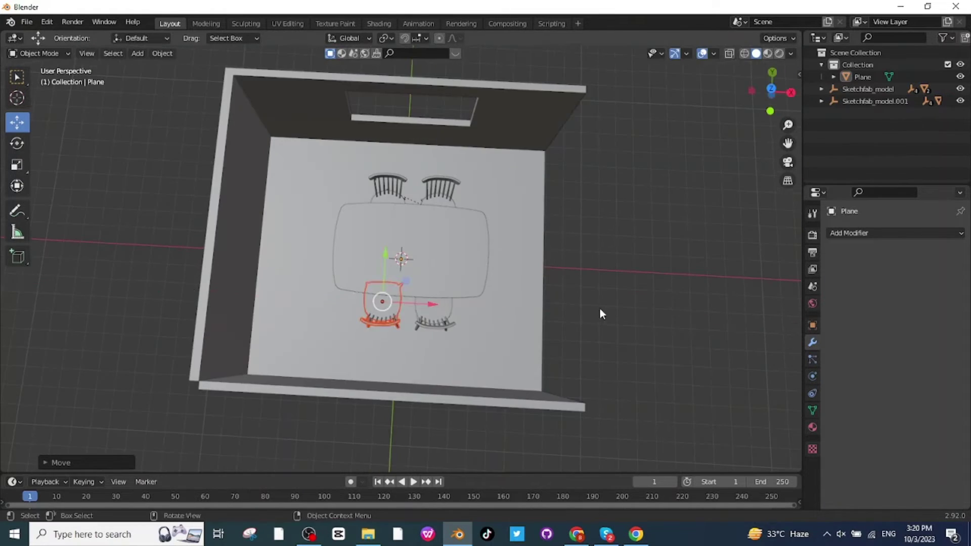
# - Duplicate the selected chair and move the copy along X and Y to the table end near the back wall
pyautogui.moveTo(599, 310); pyautogui.dragTo(569, 308, button='middle')
pyautogui.hotkey('shift', 'd')
pyautogui.press('x')
pyautogui.click(523, 276)
pyautogui.press('g')
pyautogui.press('y')
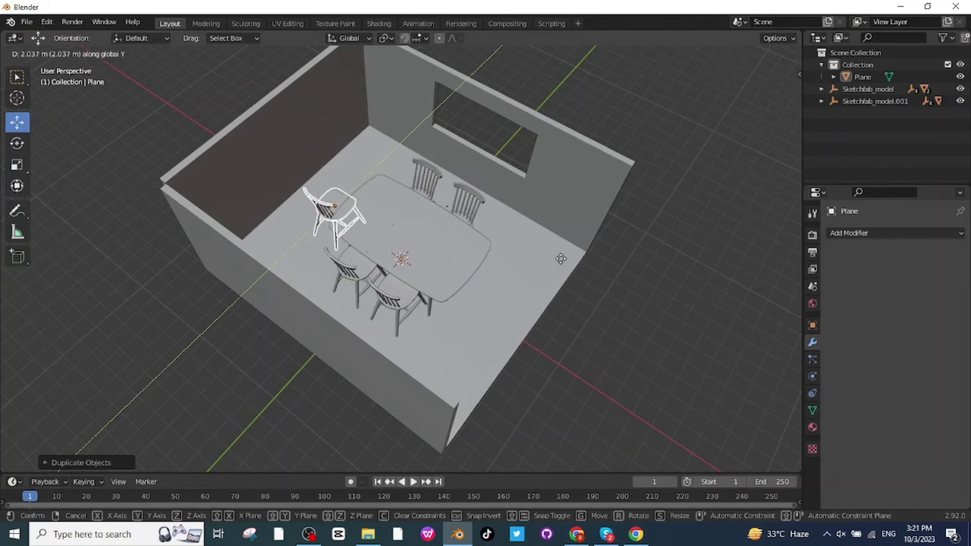
pyautogui.click(565, 247)
# - Rotate the back-wall chair to face the table and position it centered at the table's end
pyautogui.click(16, 144)
pyautogui.moveTo(333, 227); pyautogui.dragTo(317, 170)
pyautogui.moveTo(575, 318); pyautogui.dragTo(498, 336, button='middle')
pyautogui.click(16, 122)
pyautogui.moveTo(428, 171); pyautogui.dragTo(421, 173)
pyautogui.click(17, 143)
pyautogui.moveTo(355, 207); pyautogui.dragTo(352, 200)
pyautogui.moveTo(445, 273); pyautogui.dragTo(564, 272, button='middle')
# - Duplicate the end chair along X to the table's open-side end and rotate the copy to face the table
pyautogui.hotkey('shift', 'd')
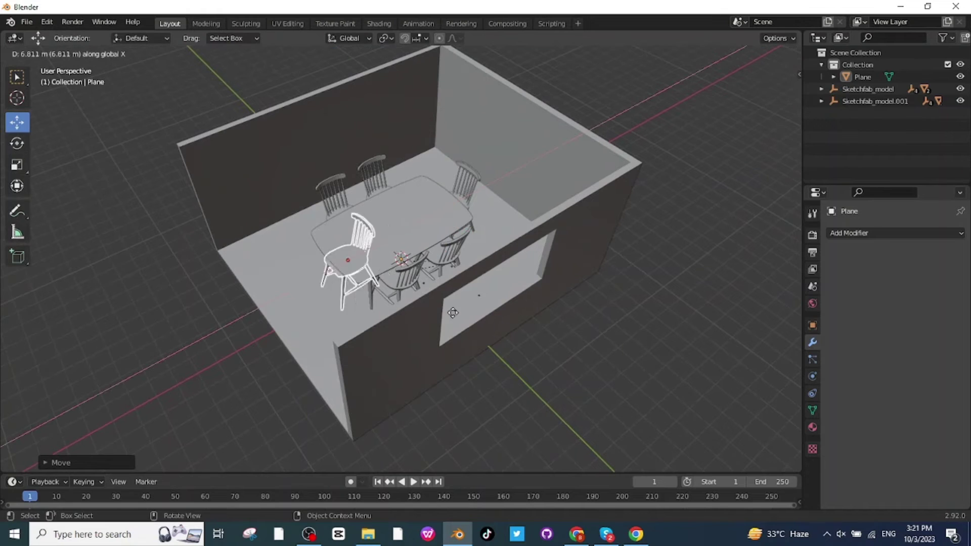
pyautogui.press('r')
pyautogui.moveTo(330, 292); pyautogui.dragTo(314, 247)
pyautogui.moveTo(668, 364); pyautogui.dragTo(597, 455, button='middle')
# - Align the open-side chair with the table's end and delete the stray leftover objects near the window wall
pyautogui.click(17, 122)
pyautogui.moveTo(275, 262); pyautogui.dragTo(264, 262)
pyautogui.moveTo(384, 323); pyautogui.dragTo(532, 229, button='middle')
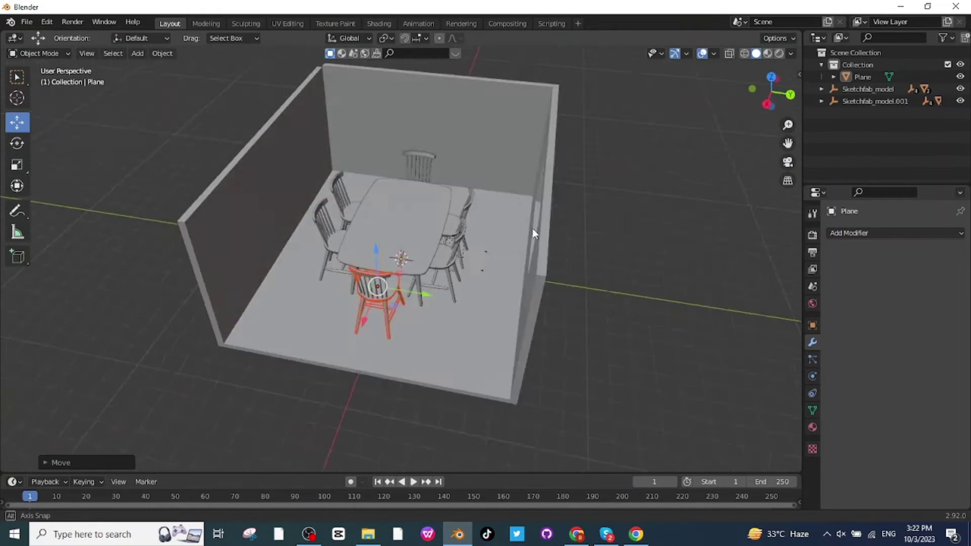
pyautogui.press('Delete')
pyautogui.moveTo(607, 349); pyautogui.dragTo(612, 201, button='middle')
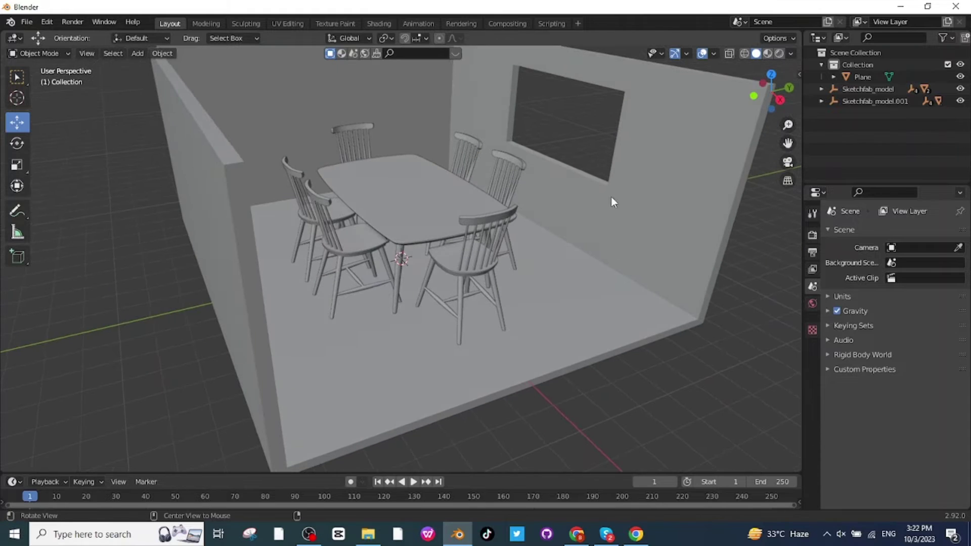
# - Import the curtained window model and scale it uniformly to 0.079
pyautogui.click(29, 23)
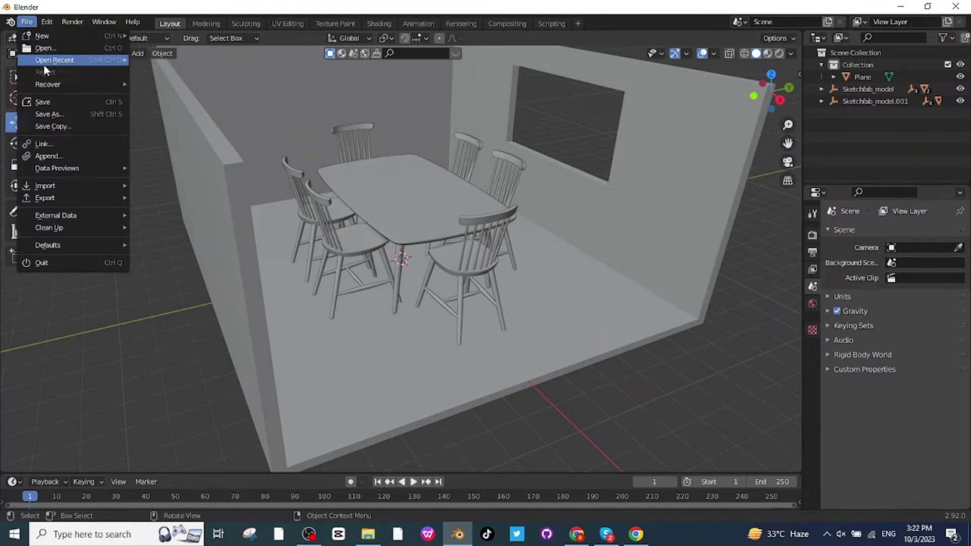
pyautogui.moveTo(50, 187)
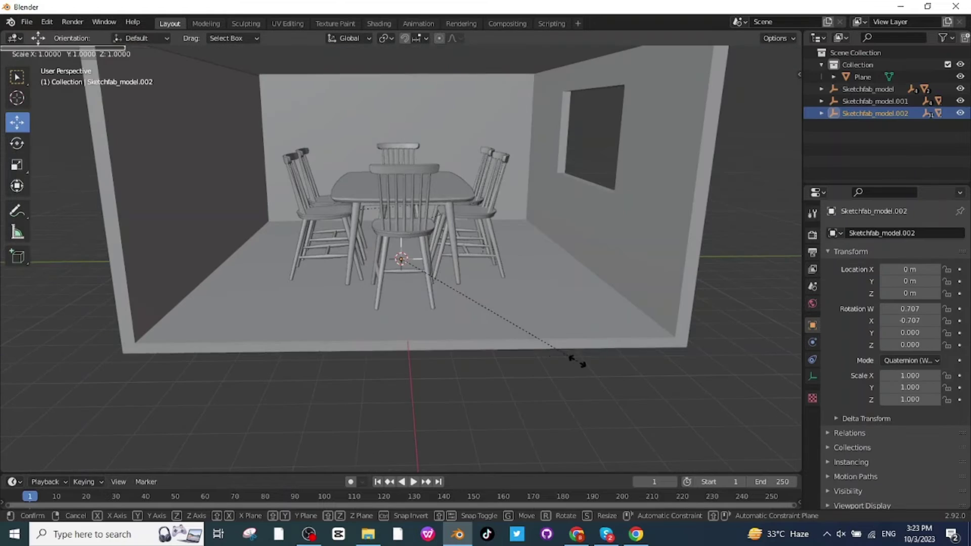
pyautogui.press('s')
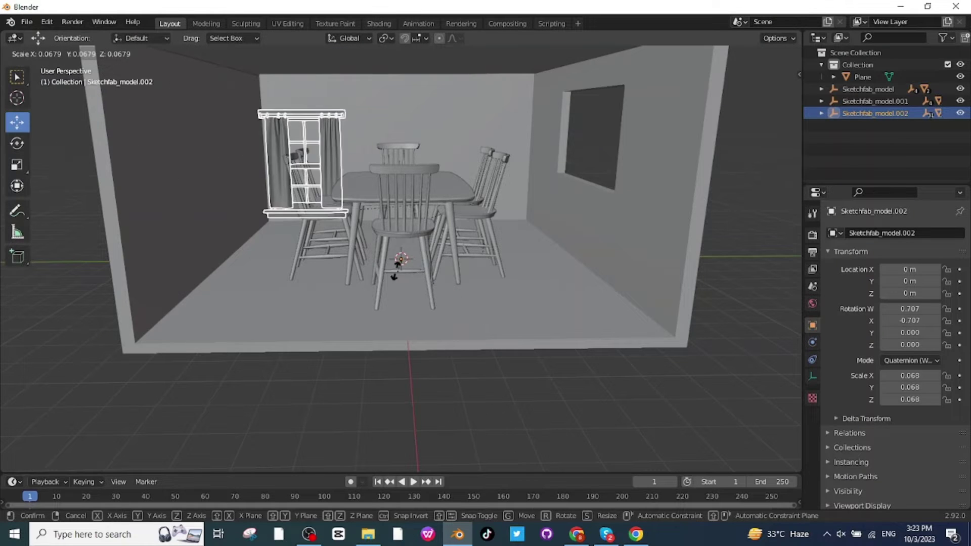
pyautogui.click(395, 274)
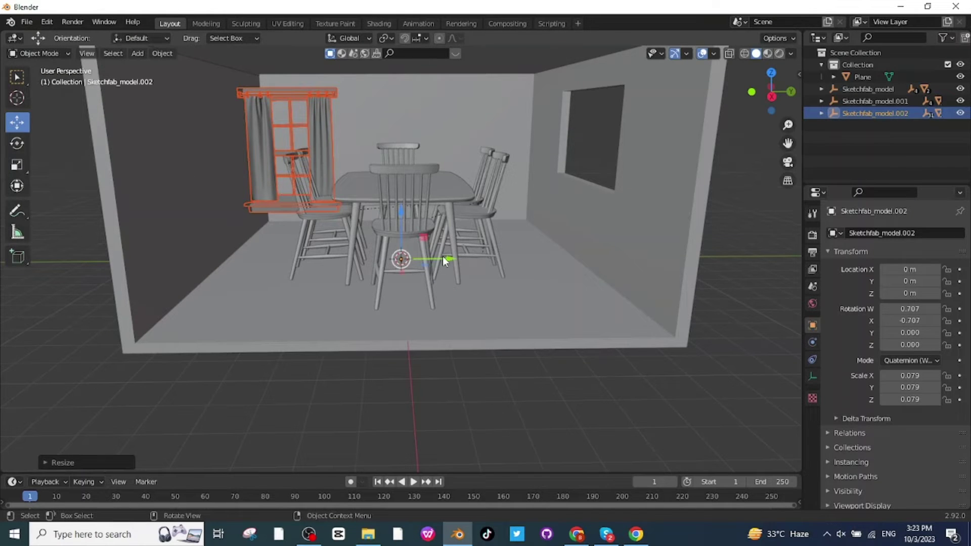
# - Rotate the curtained window model parallel to the window wall and position it at the wall opening
pyautogui.moveTo(442, 255); pyautogui.dragTo(769, 278)
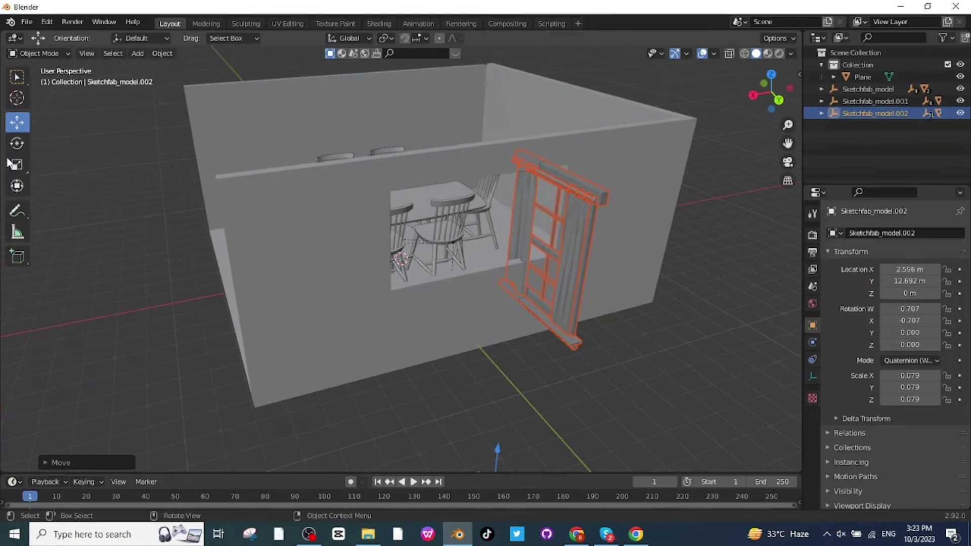
pyautogui.click(17, 143)
pyautogui.scroll(2, 525, 378)
pyautogui.scroll(-4, 564, 387)
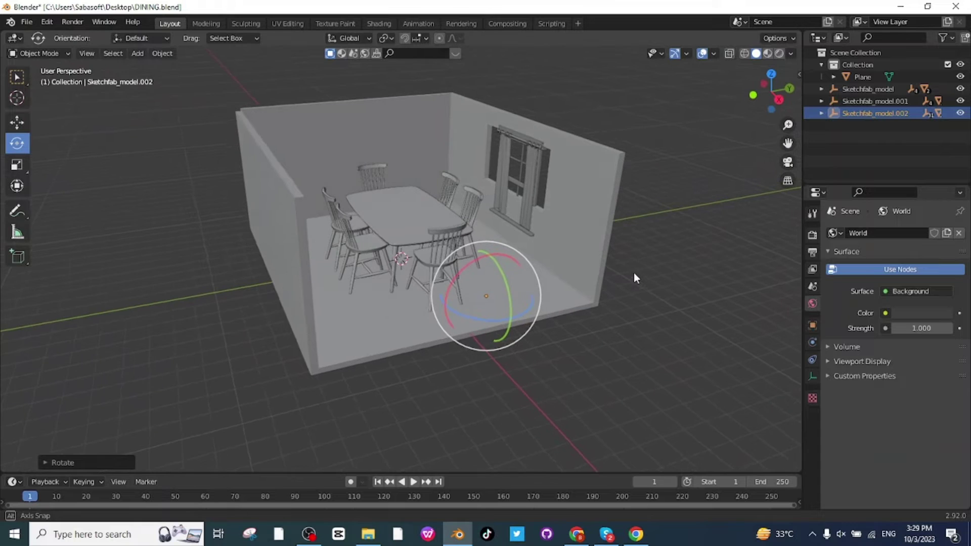
pyautogui.moveTo(633, 272); pyautogui.dragTo(662, 267, button='middle')
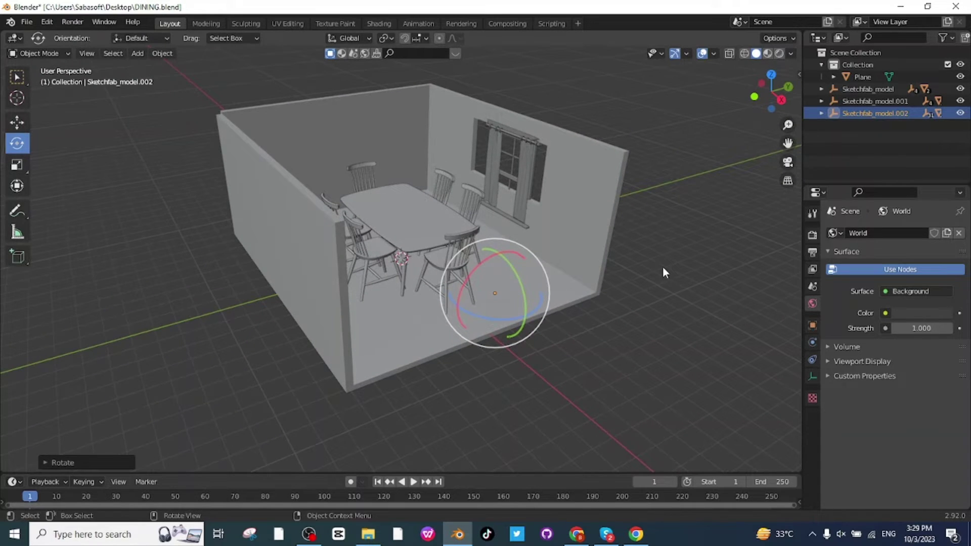
# - Shorten the window model along Z and raise it to the height of the wall opening
pyautogui.press('s')
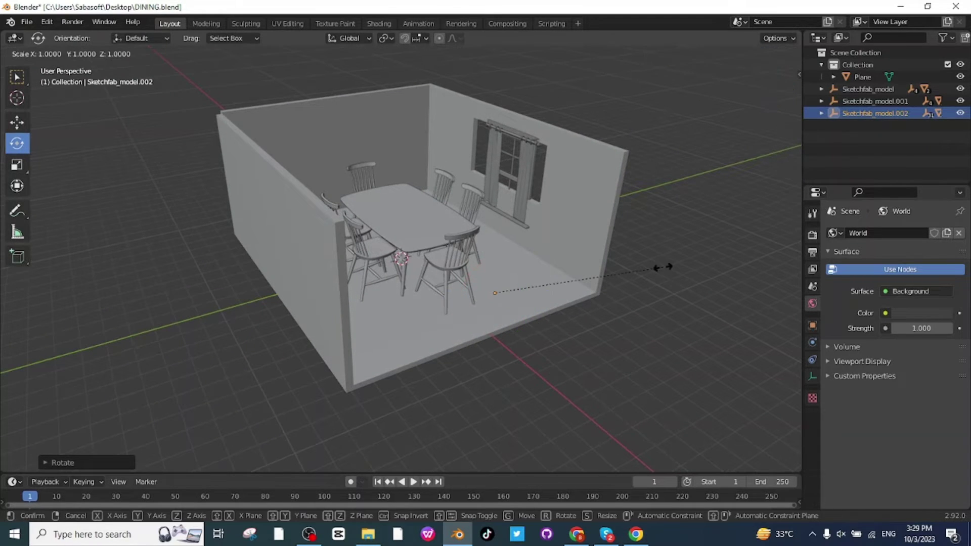
pyautogui.press('z')
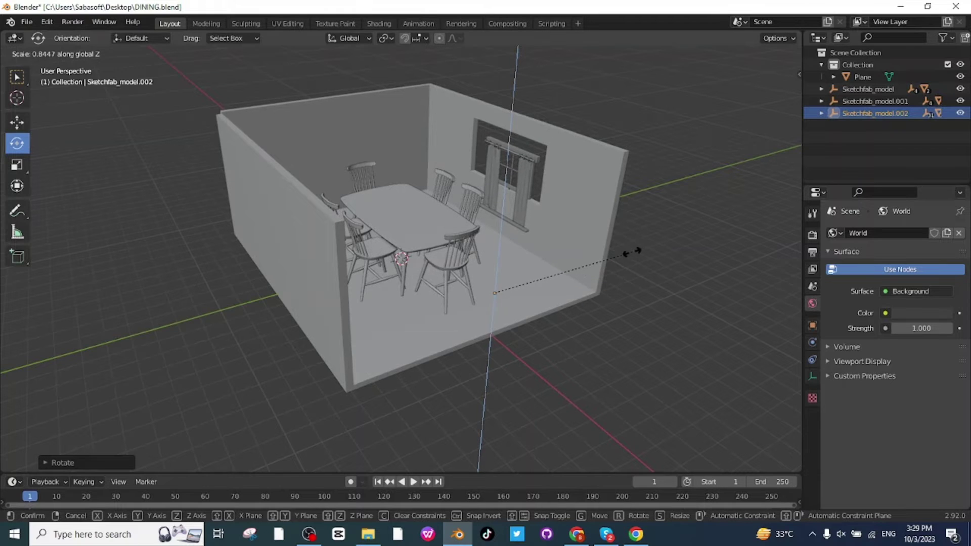
pyautogui.click(613, 249)
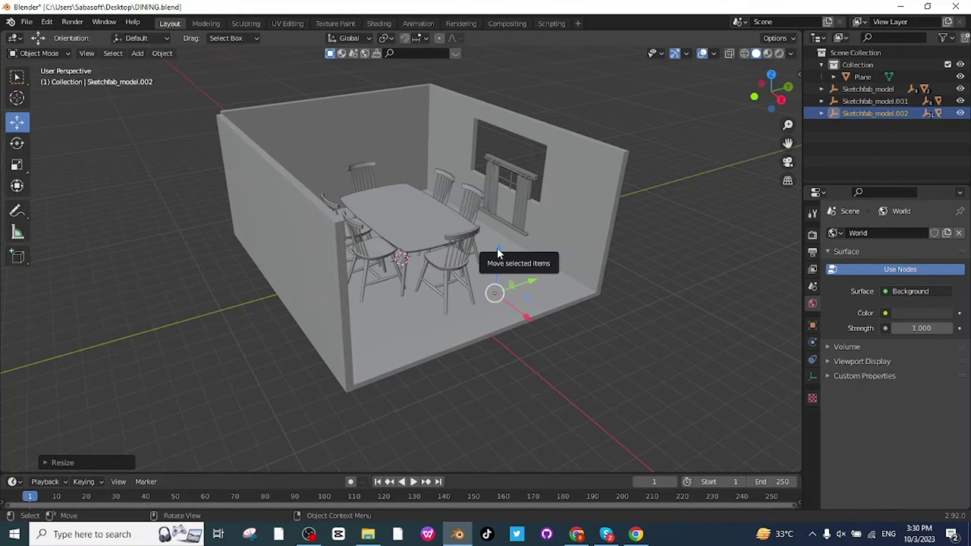
pyautogui.moveTo(498, 248); pyautogui.dragTo(498, 217)
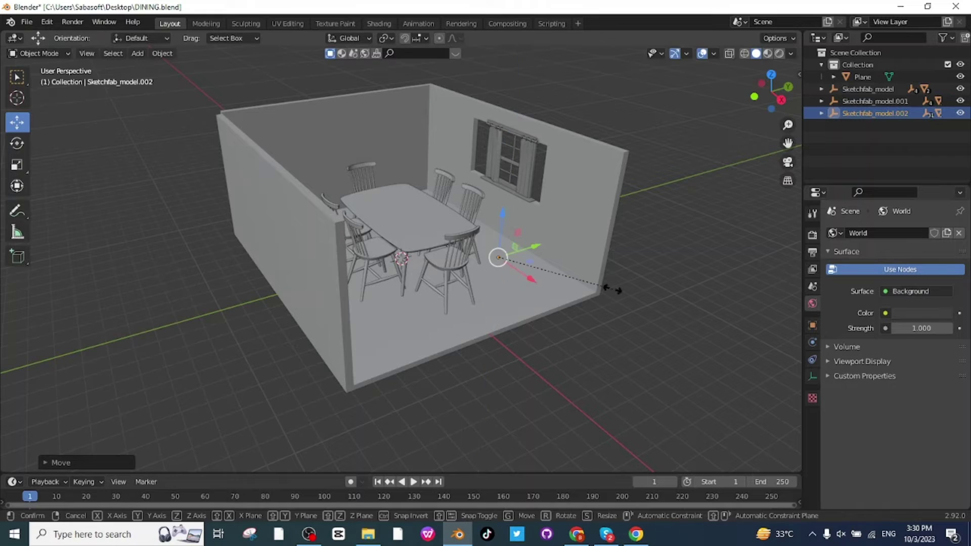
# - Widen the window model along X and move it about 1.6 m along X to cover the wall opening
pyautogui.press('s')
pyautogui.press('x')
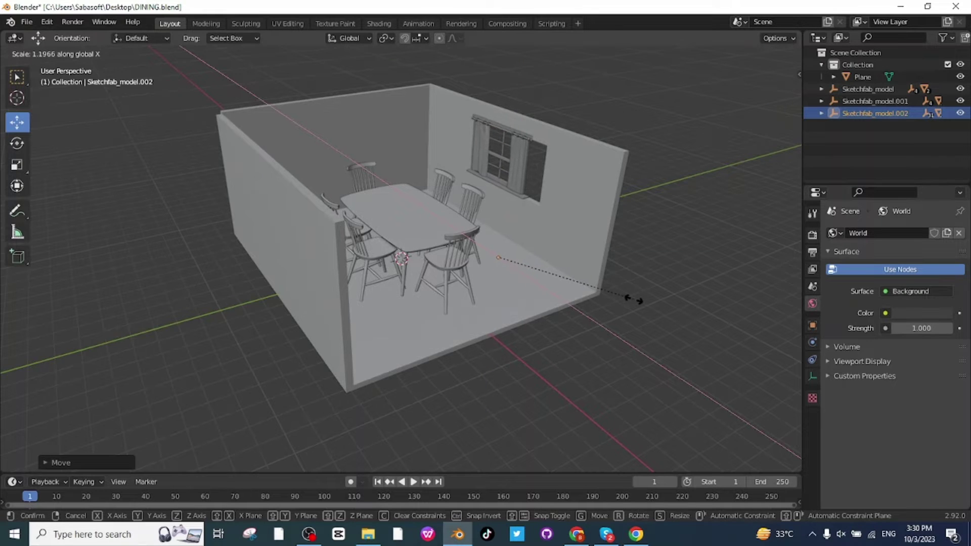
pyautogui.click(654, 311)
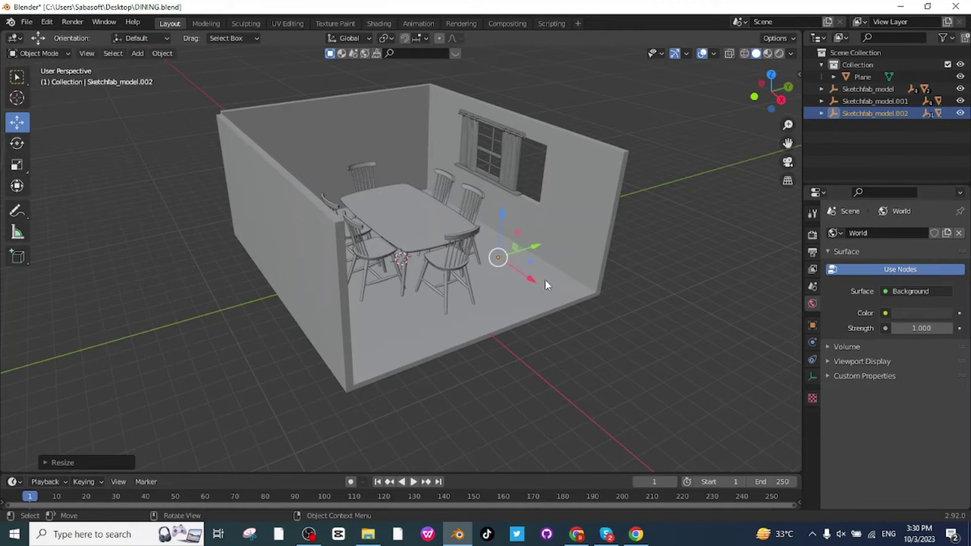
pyautogui.moveTo(533, 279); pyautogui.dragTo(556, 296)
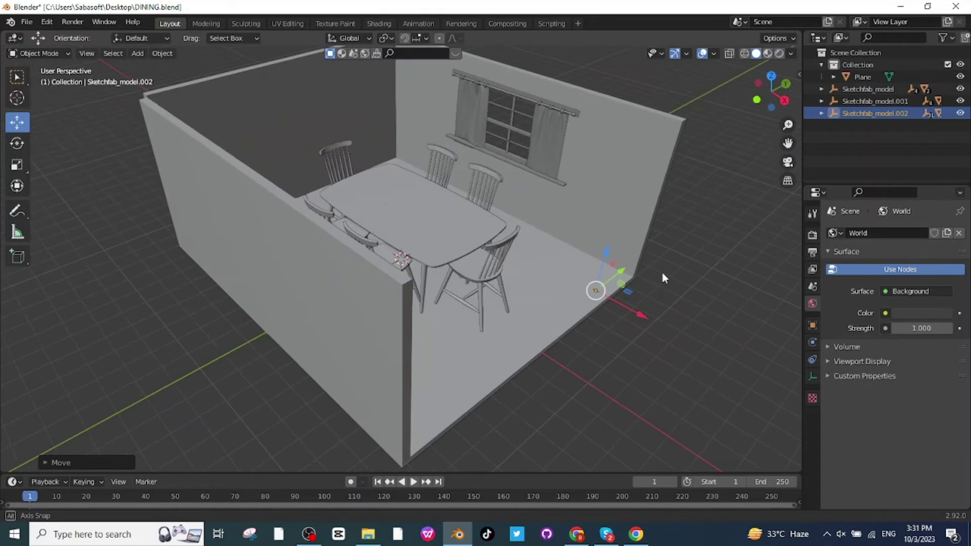
pyautogui.moveTo(661, 271)
pyautogui.mouseDown(button='middle')
pyautogui.moveTo(629, 273)
pyautogui.moveTo(648, 284)
pyautogui.mouseUp(button='middle')
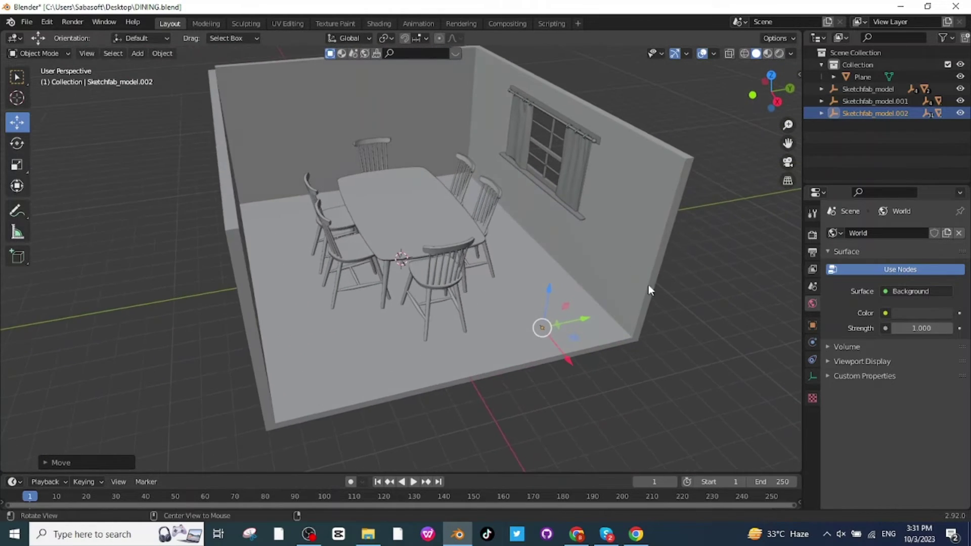
# - Import the round wall clock as a glTF 2.0 model and scale it down uniformly
pyautogui.click(710, 304)
pyautogui.moveTo(382, 183); pyautogui.dragTo(302, 122, button='middle')
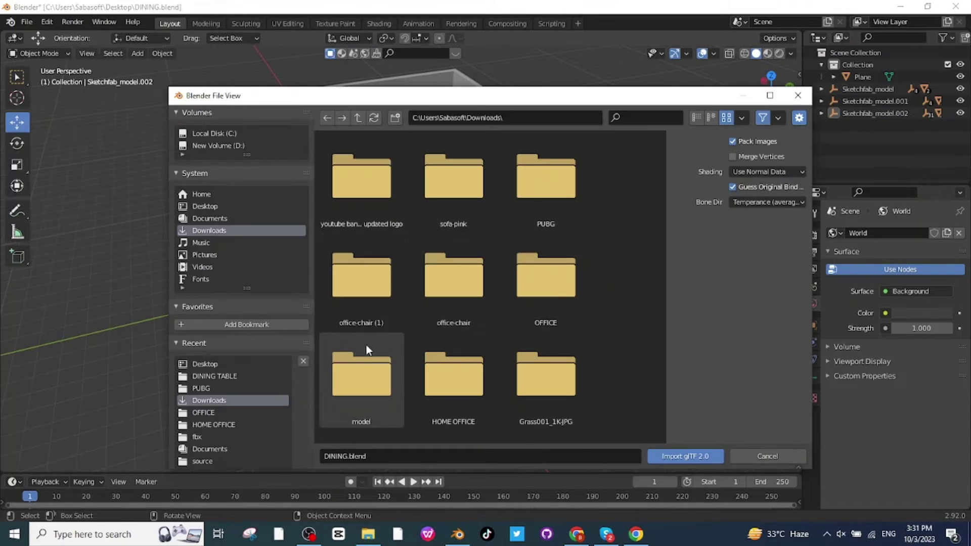
pyautogui.scroll(-2, 567, 314)
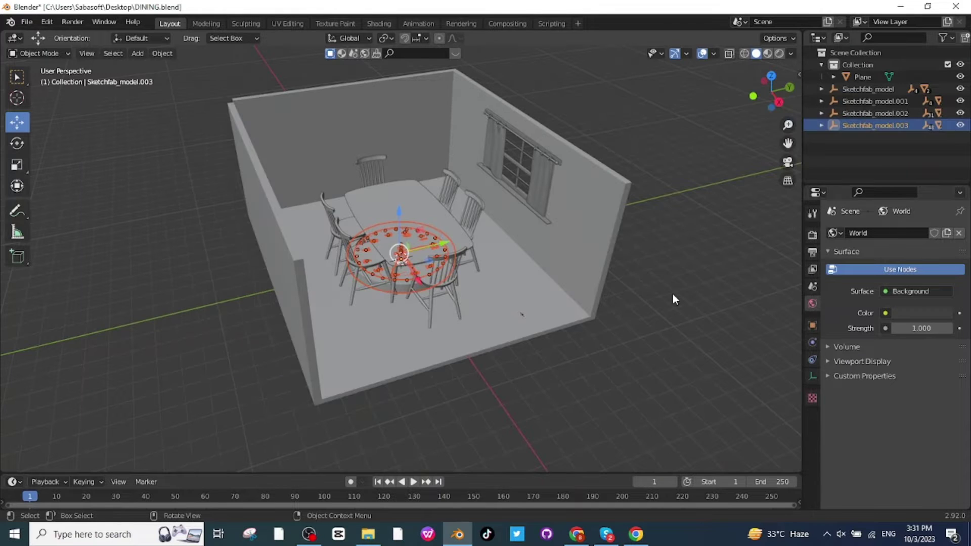
pyautogui.press('s')
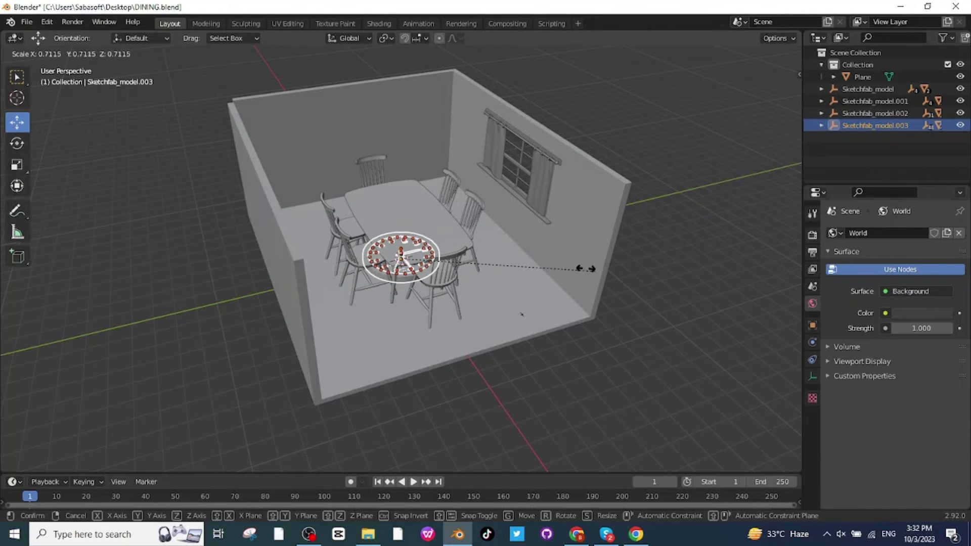
pyautogui.click(520, 250)
# - Rotate the clock upright about the Y axis and mount it high on the back wall above the table
pyautogui.moveTo(520, 250); pyautogui.dragTo(510, 313, button='middle')
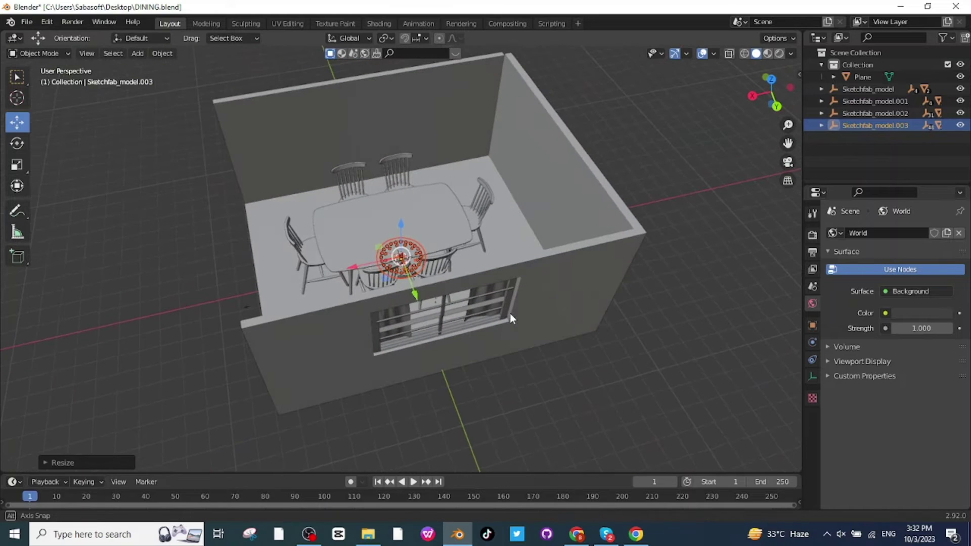
pyautogui.click(17, 143)
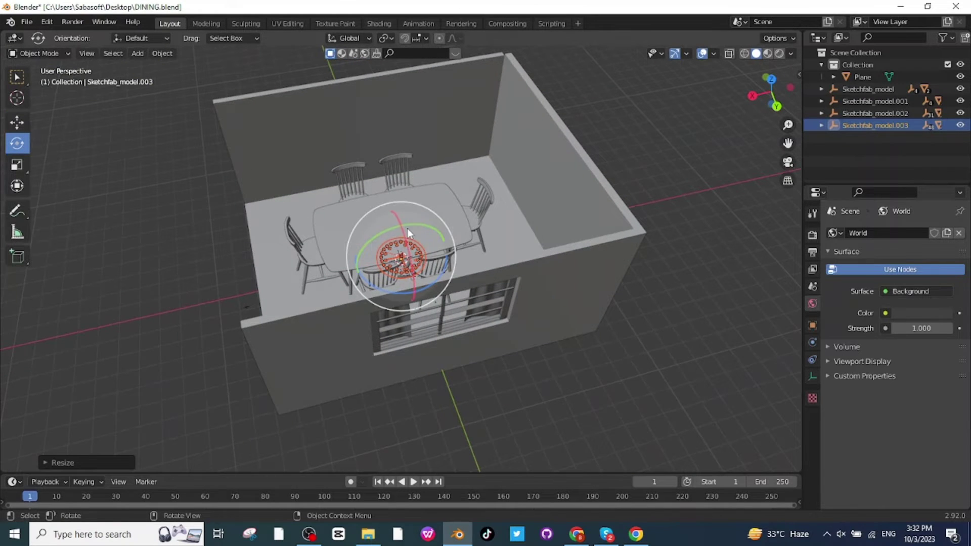
pyautogui.moveTo(415, 223); pyautogui.dragTo(373, 237)
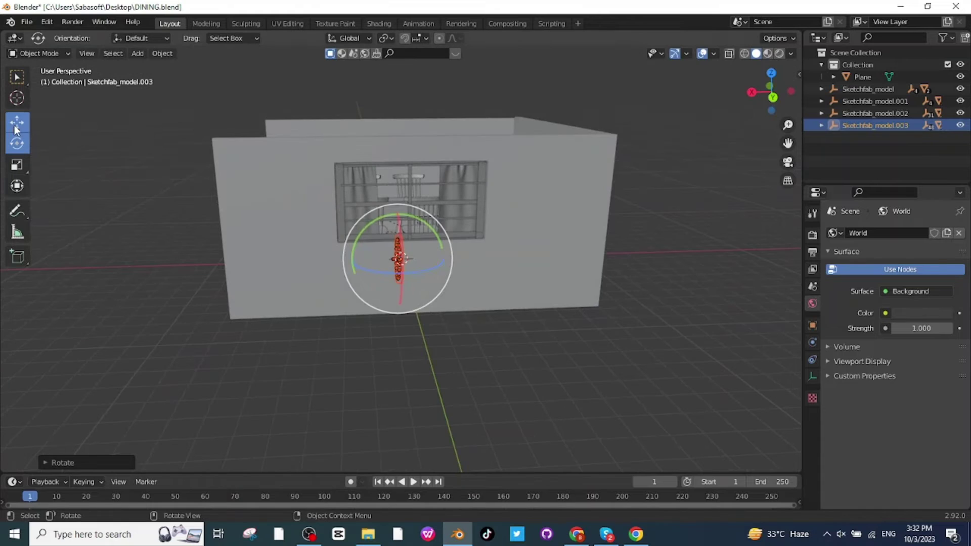
pyautogui.click(17, 126)
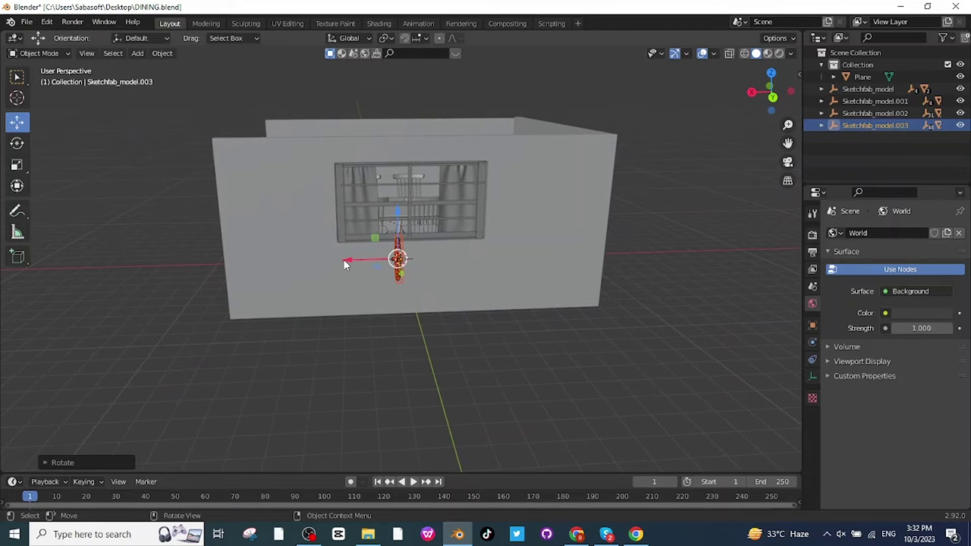
pyautogui.moveTo(345, 261); pyautogui.dragTo(518, 264)
pyautogui.moveTo(455, 163); pyautogui.dragTo(464, 163, button='middle')
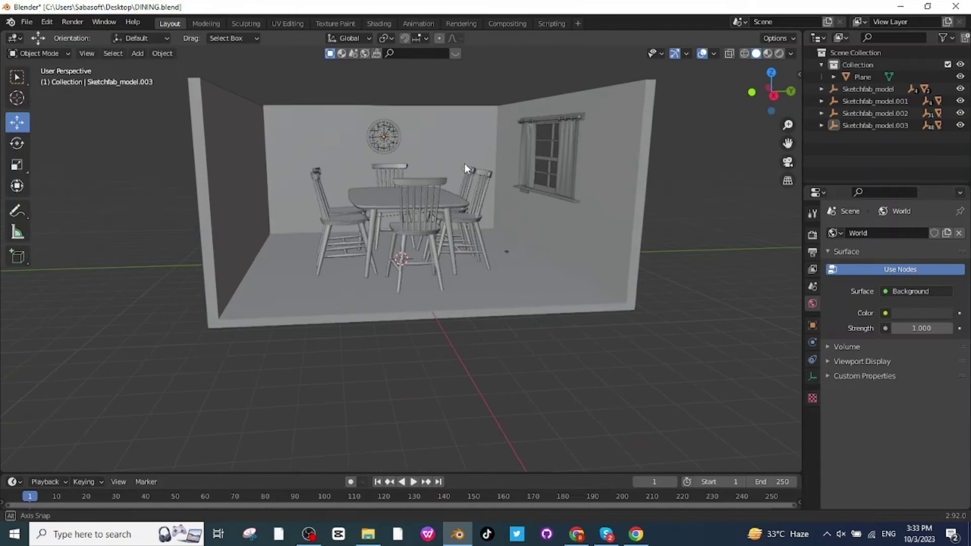
# - Remove the curtains from the imported window model
pyautogui.moveTo(495, 222)
pyautogui.mouseDown(button='middle')
pyautogui.moveTo(468, 224)
pyautogui.moveTo(498, 226)
pyautogui.mouseUp(button='middle')
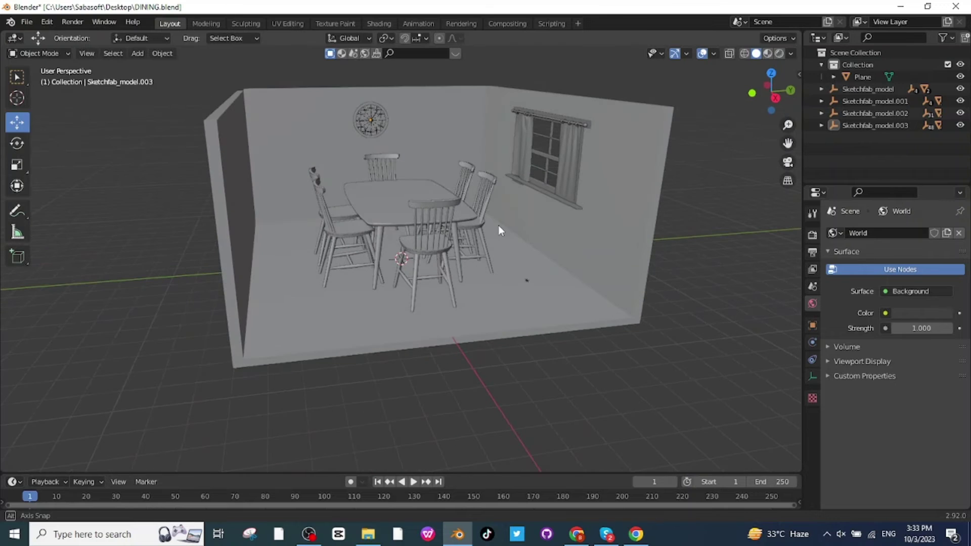
pyautogui.moveTo(539, 345); pyautogui.dragTo(539, 315, button='middle')
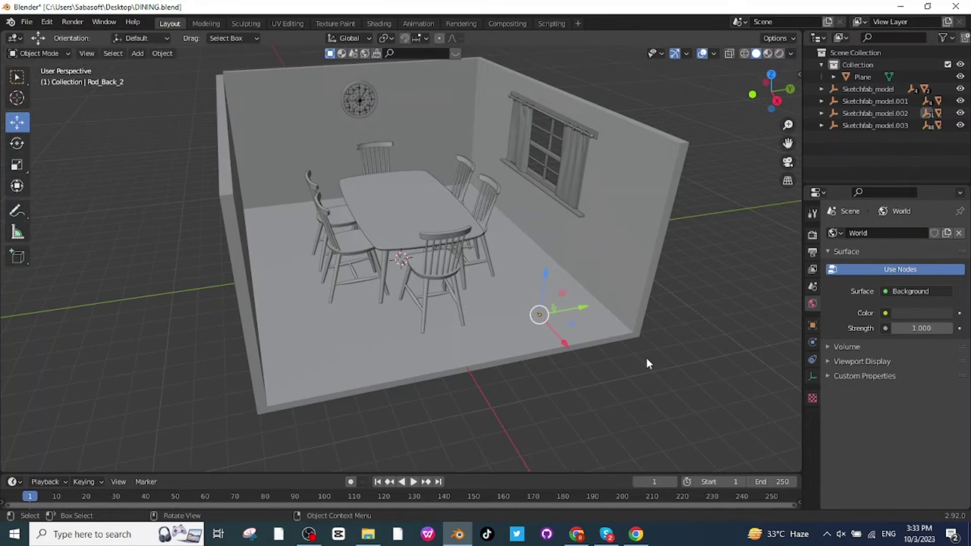
# - Review the enabled add-ons in the preferences
pyautogui.click(47, 21)
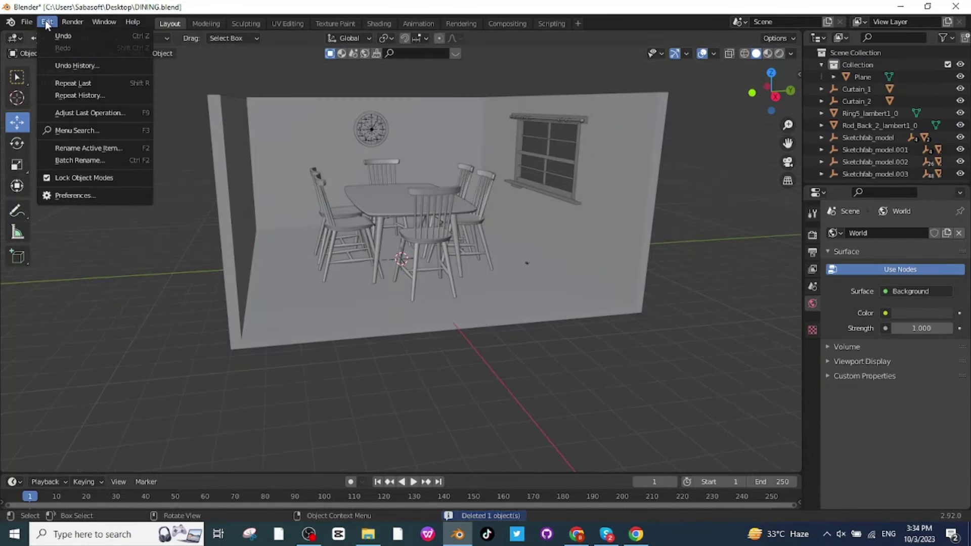
pyautogui.click(87, 195)
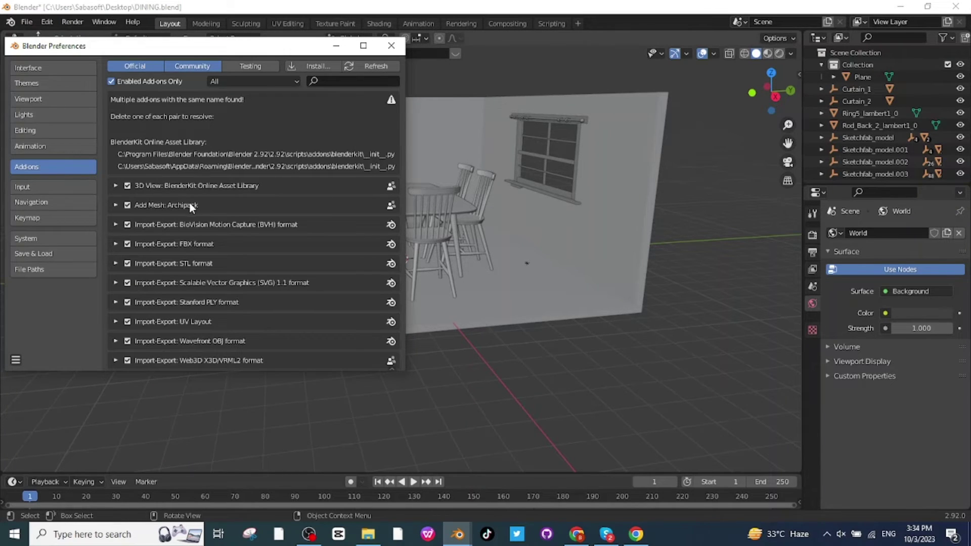
pyautogui.scroll(-2, 202, 235)
pyautogui.scroll(2, 202, 235)
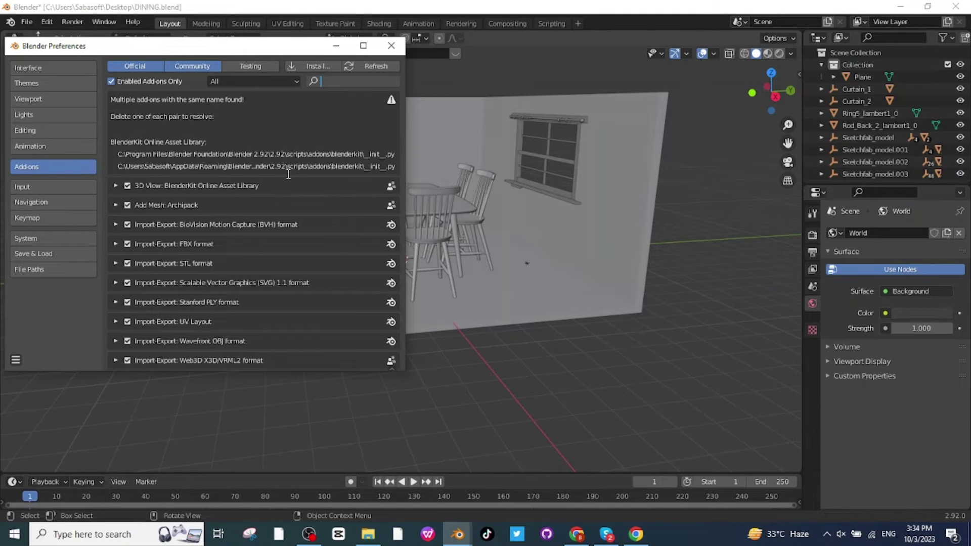
pyautogui.click(391, 47)
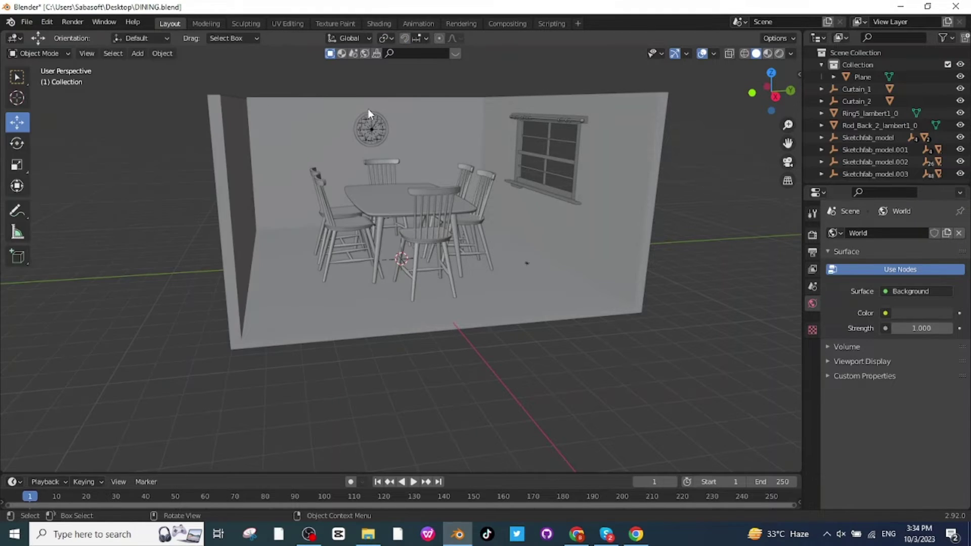
# - Search BlenderKit for models and show the asset bar with the found assets
pyautogui.click(799, 74)
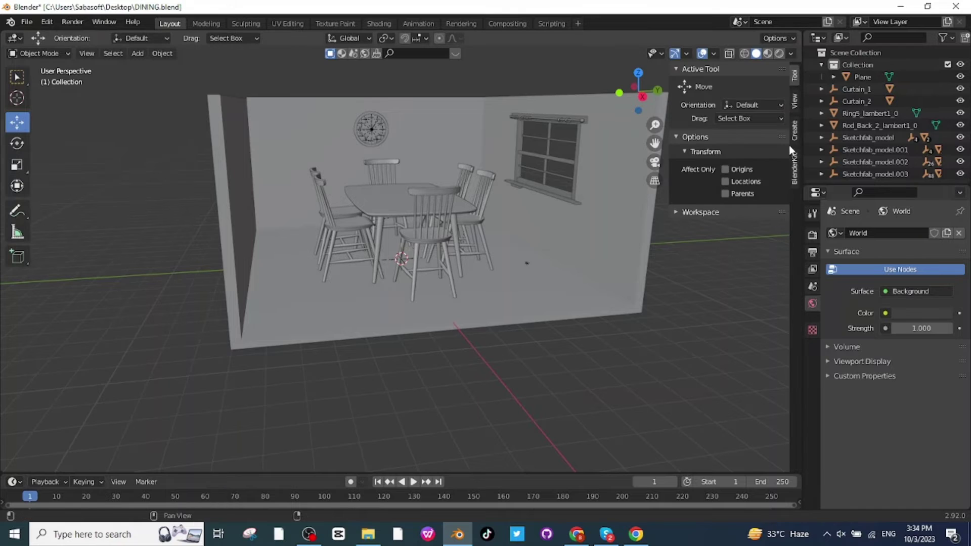
pyautogui.click(796, 169)
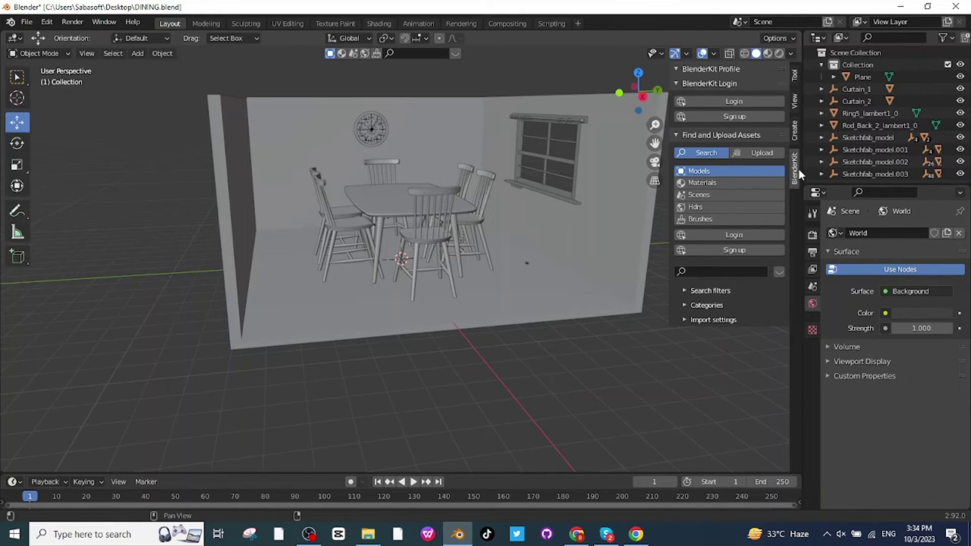
pyautogui.click(703, 171)
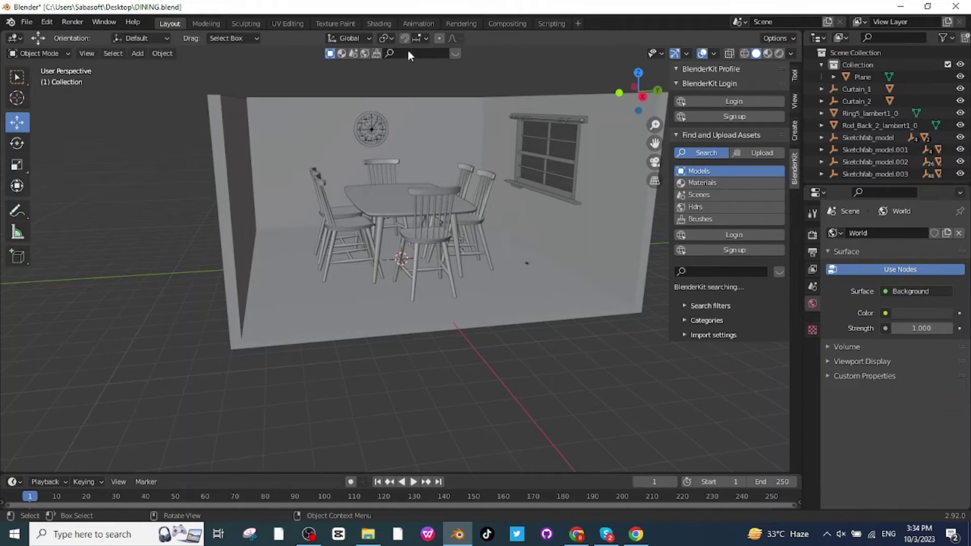
pyautogui.click(455, 53)
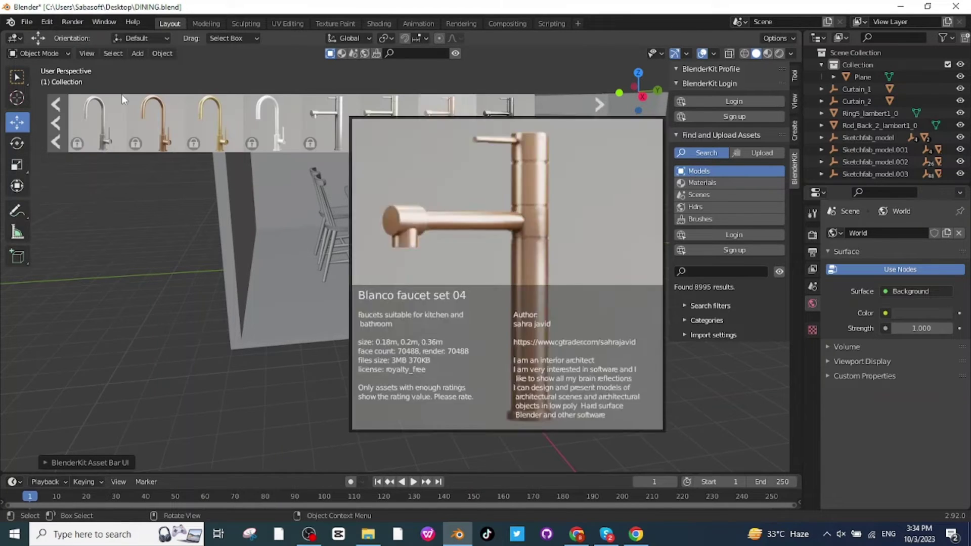
pyautogui.moveTo(324, 129)
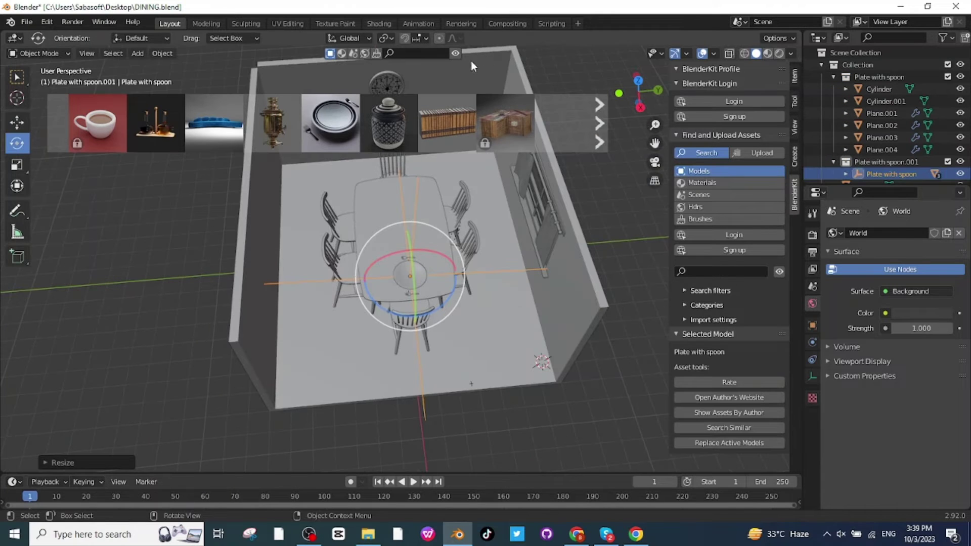
# - Hide the BlenderKit asset bar and lower the plate with spoon onto the tabletop
pyautogui.click(455, 54)
pyautogui.moveTo(511, 238); pyautogui.dragTo(470, 234, button='middle')
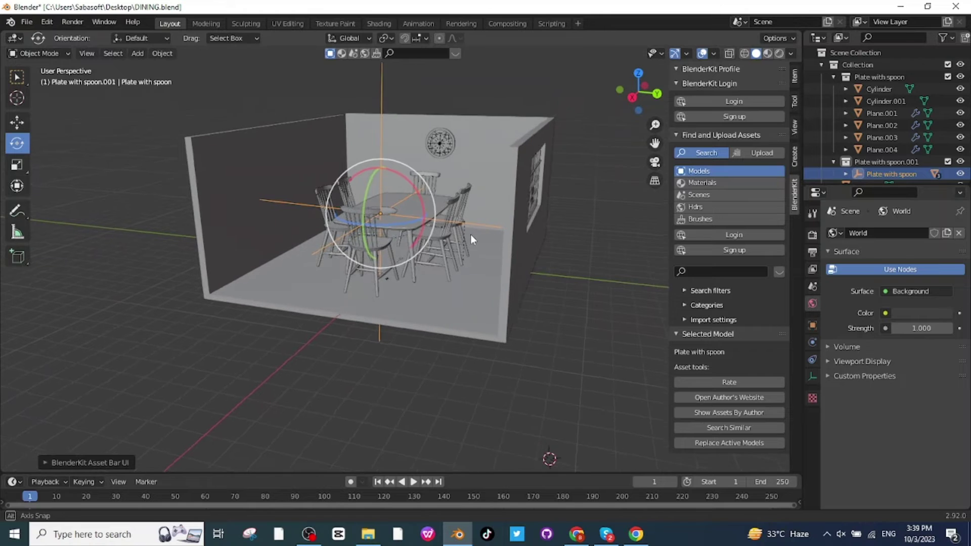
pyautogui.click(18, 122)
pyautogui.moveTo(380, 171); pyautogui.dragTo(383, 177)
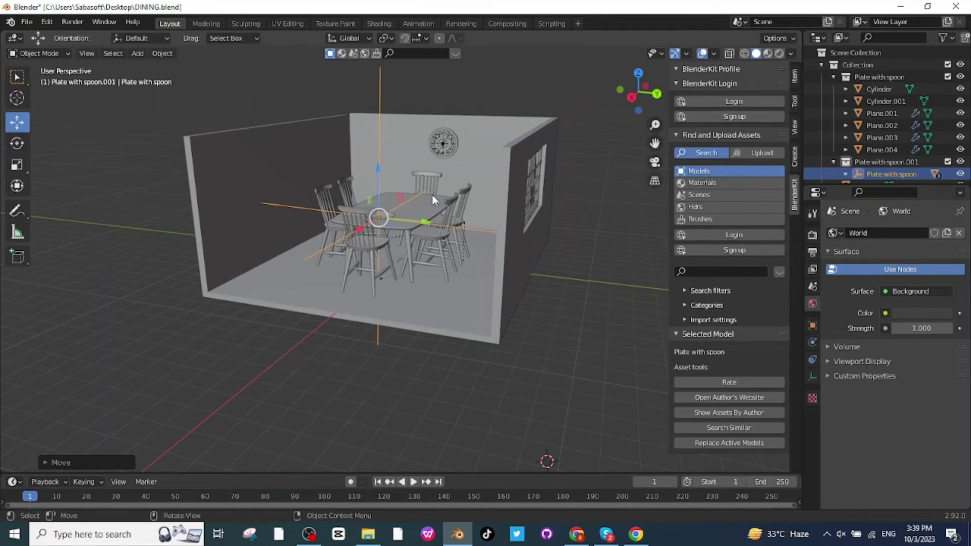
pyautogui.moveTo(432, 195); pyautogui.dragTo(334, 262, button='middle')
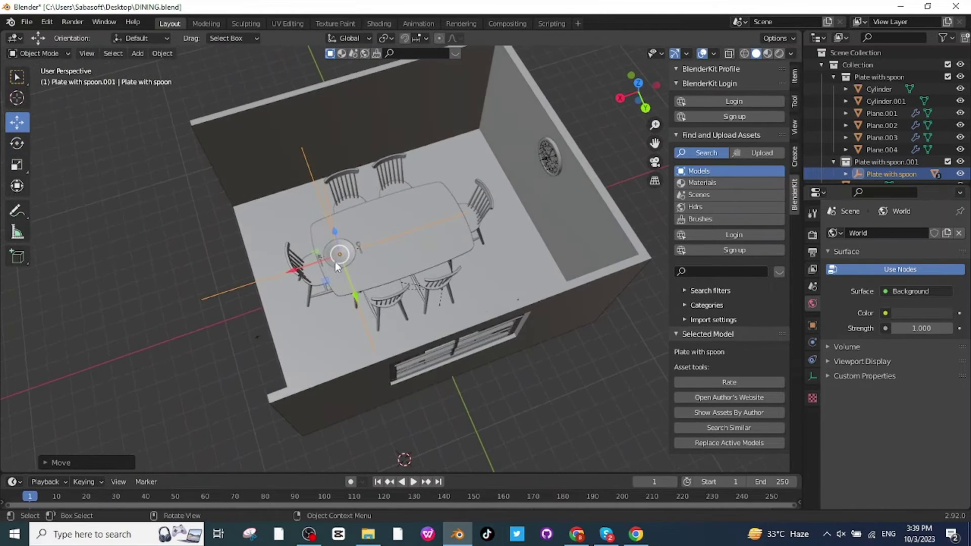
# - Scale the plate with spoon down uniformly to about 0.8 and position it at the table edge in front of a side chair
pyautogui.press('s')
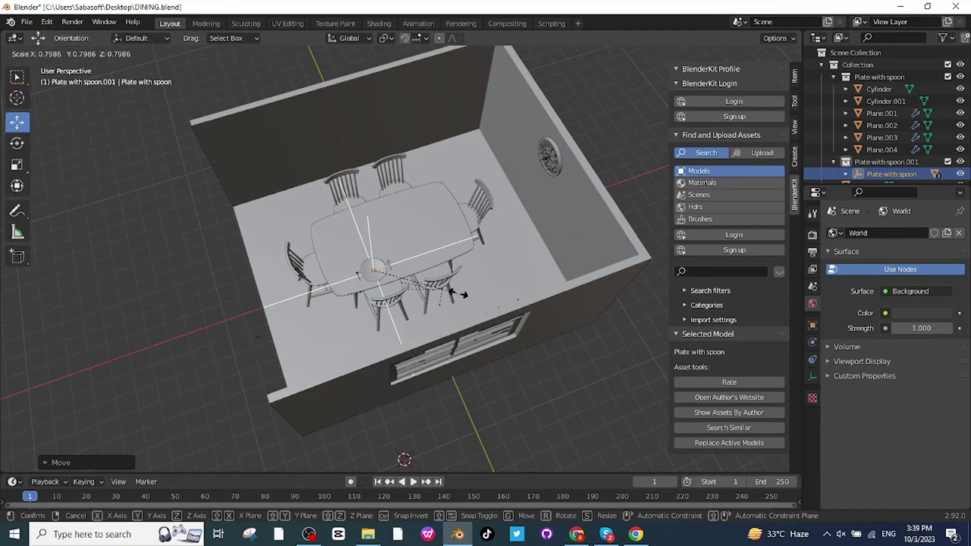
pyautogui.click(457, 293)
pyautogui.scroll(10, 472, 259)
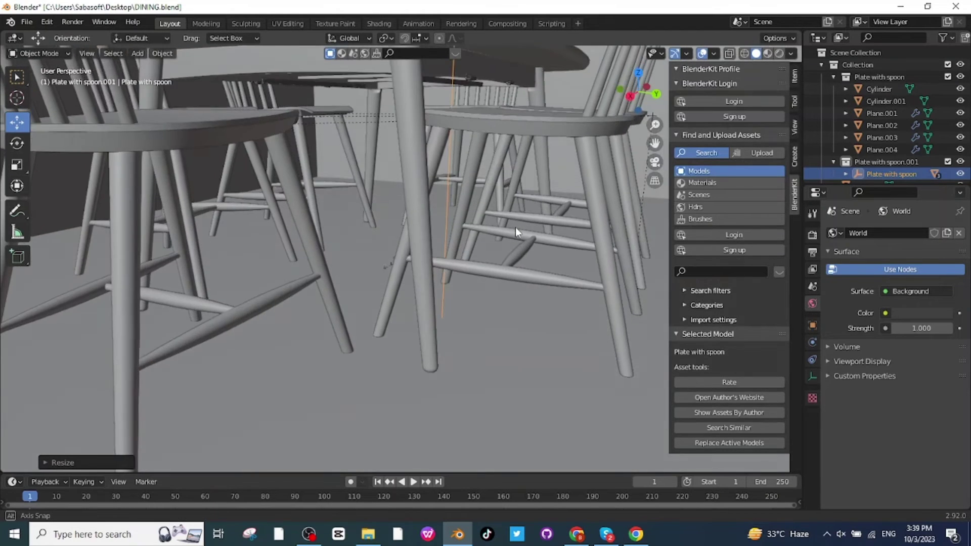
pyautogui.moveTo(518, 250); pyautogui.dragTo(512, 253, button='middle')
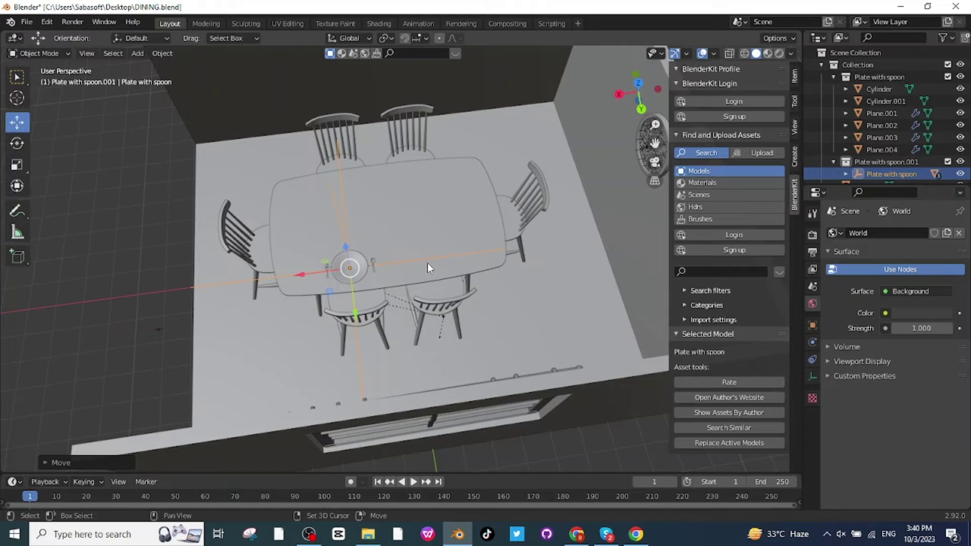
# - Duplicate the plate with its cutlery along the X axis to the second chair on the same side of the table
pyautogui.click(427, 268)
pyautogui.scroll(3, 273, 299)
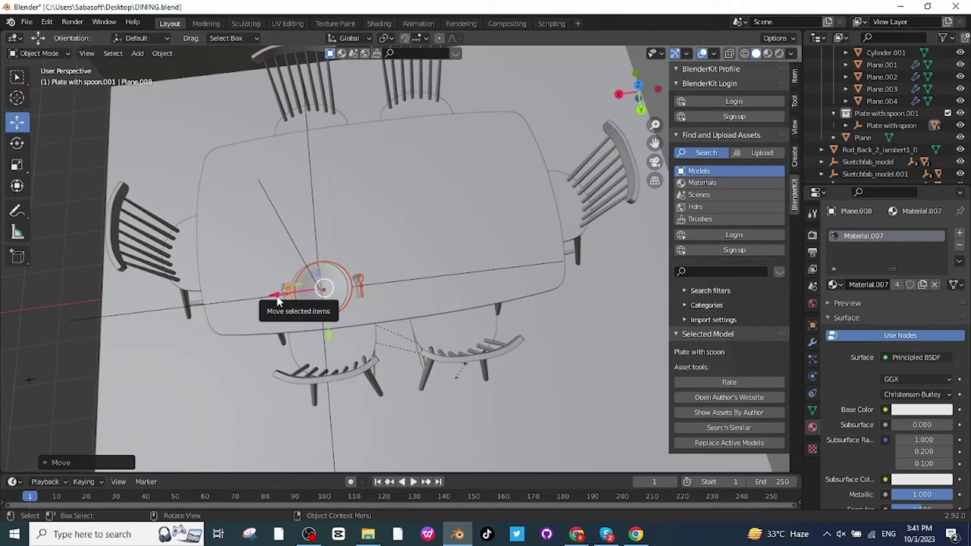
pyautogui.hotkey('shift', 'd')
pyautogui.press('x')
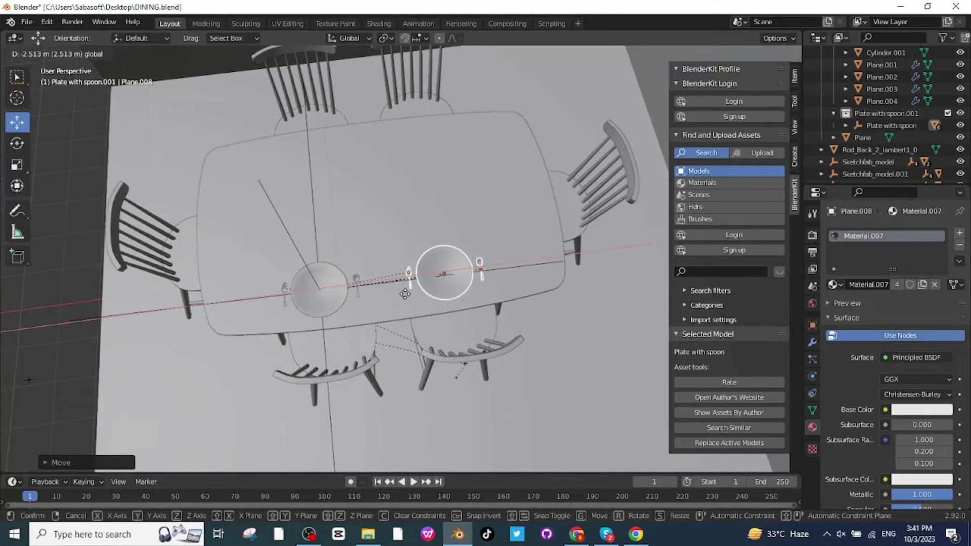
pyautogui.click(415, 294)
# - Duplicate the place setting across the table and along X to serve the two chairs on the opposite long side
pyautogui.hotkey('shift', 'd')
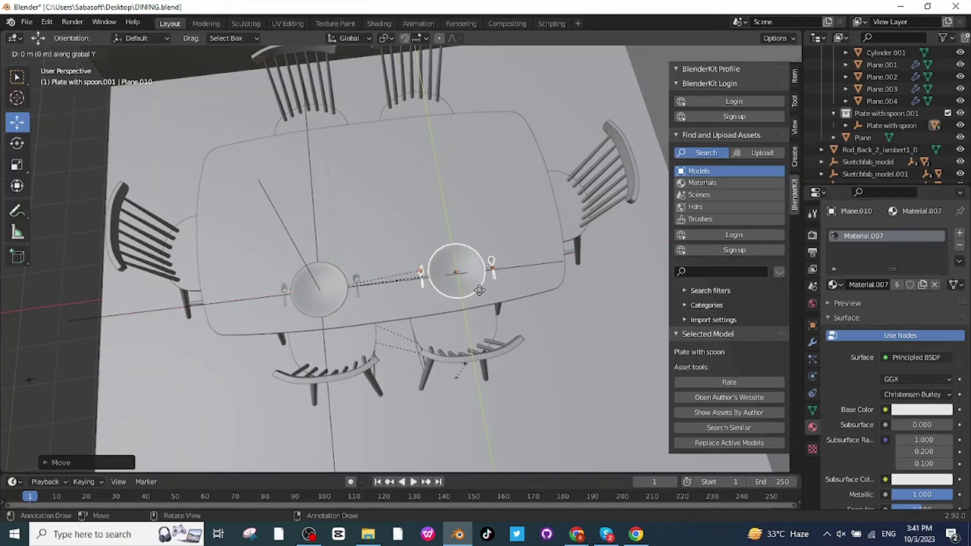
pyautogui.click(423, 164)
pyautogui.press('x')
pyautogui.click(323, 180)
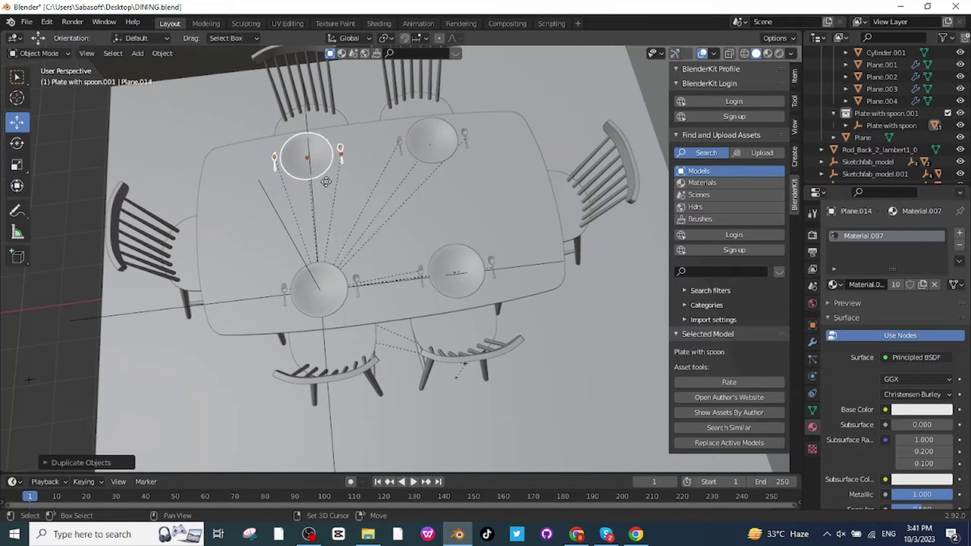
# - Duplicate a place setting to one end of the table and rotate it a quarter turn to face the end chair
pyautogui.hotkey('shift', 'd')
pyautogui.press('x')
pyautogui.click(265, 190)
pyautogui.moveTo(245, 207); pyautogui.dragTo(249, 277)
pyautogui.click(17, 143)
pyautogui.moveTo(287, 235); pyautogui.dragTo(247, 199)
pyautogui.click(16, 122)
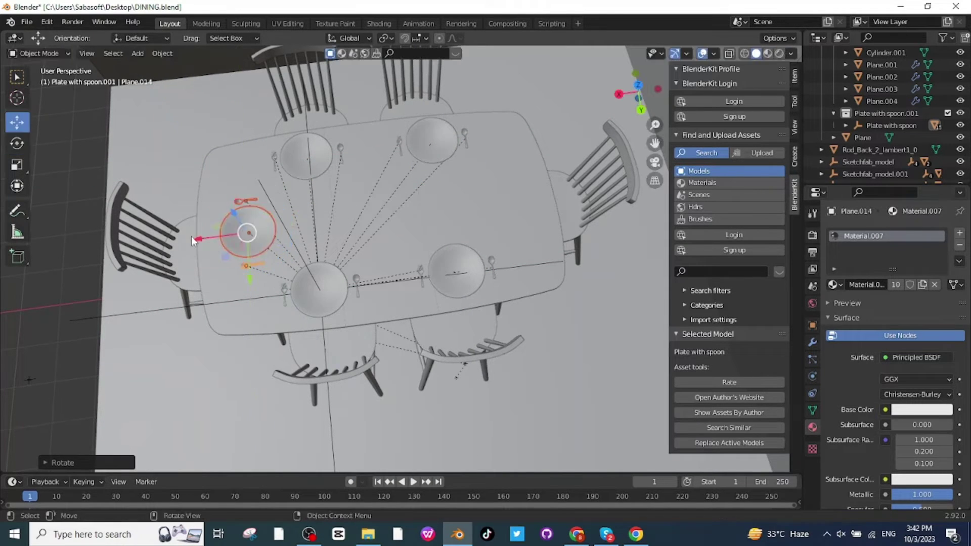
pyautogui.moveTo(196, 238); pyautogui.dragTo(186, 239)
# - Duplicate the end place setting along the X axis to the chair at the opposite end of the table
pyautogui.hotkey('shift', 'd')
pyautogui.press('x')
pyautogui.click(580, 213)
pyautogui.moveTo(580, 213); pyautogui.dragTo(529, 298, button='middle')
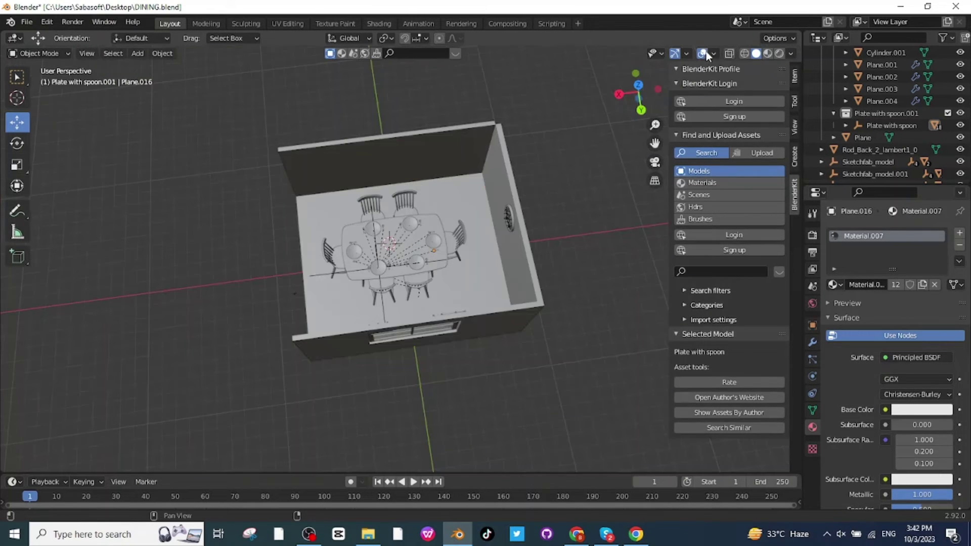
# - Hide the viewport overlays and the sidebar and inspect the furnished room with its six place settings
pyautogui.click(705, 52)
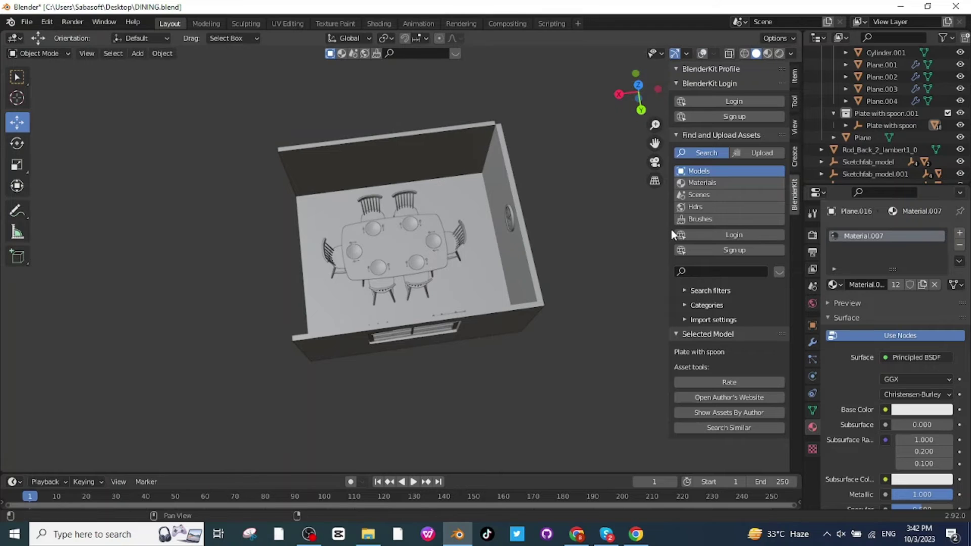
pyautogui.moveTo(670, 235); pyautogui.dragTo(802, 235)
pyautogui.moveTo(405, 334); pyautogui.dragTo(552, 294, button='middle')
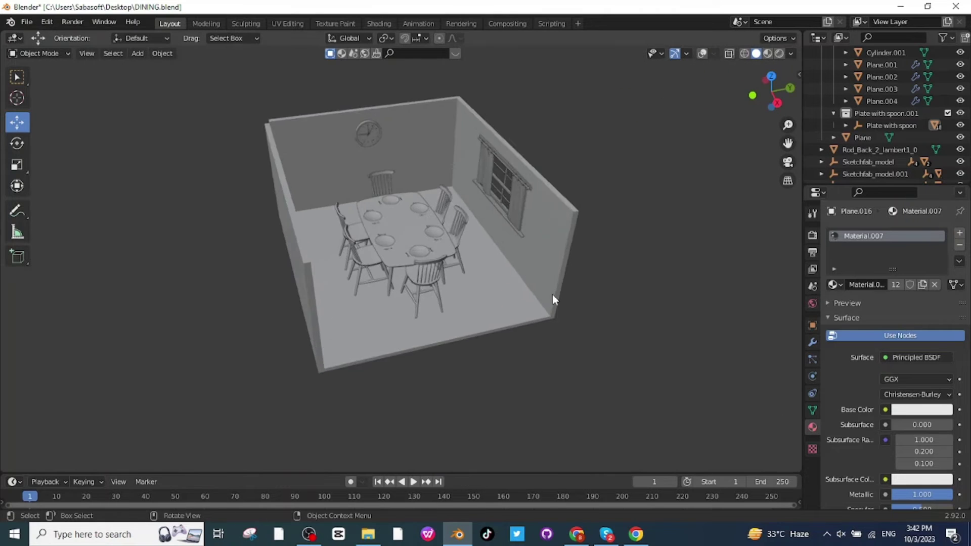
pyautogui.scroll(5, 552, 294)
pyautogui.moveTo(534, 243)
pyautogui.mouseDown(button='middle')
pyautogui.moveTo(527, 280)
pyautogui.moveTo(520, 231)
pyautogui.moveTo(516, 244)
pyautogui.mouseUp(button='middle')
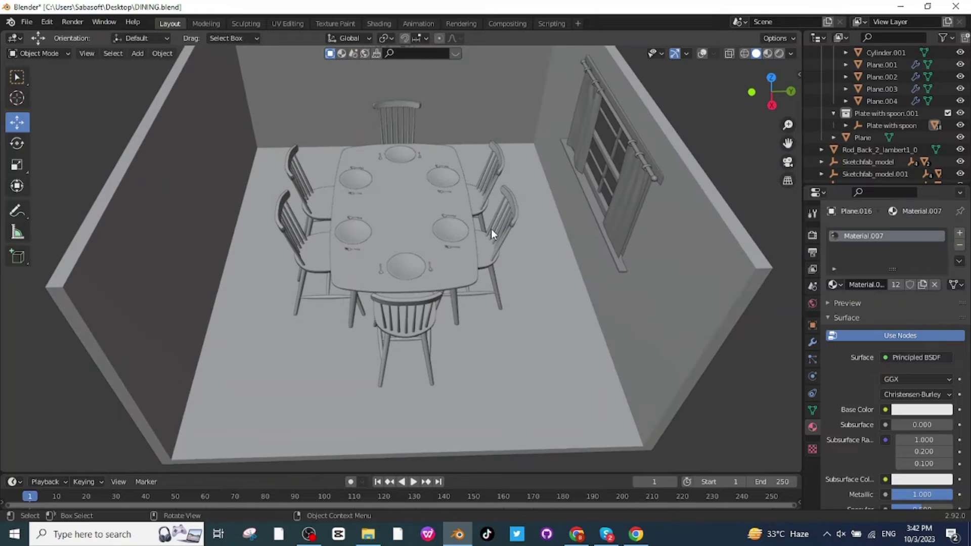
pyautogui.scroll(-2, 556, 285)
pyautogui.scroll(-2, 538, 292)
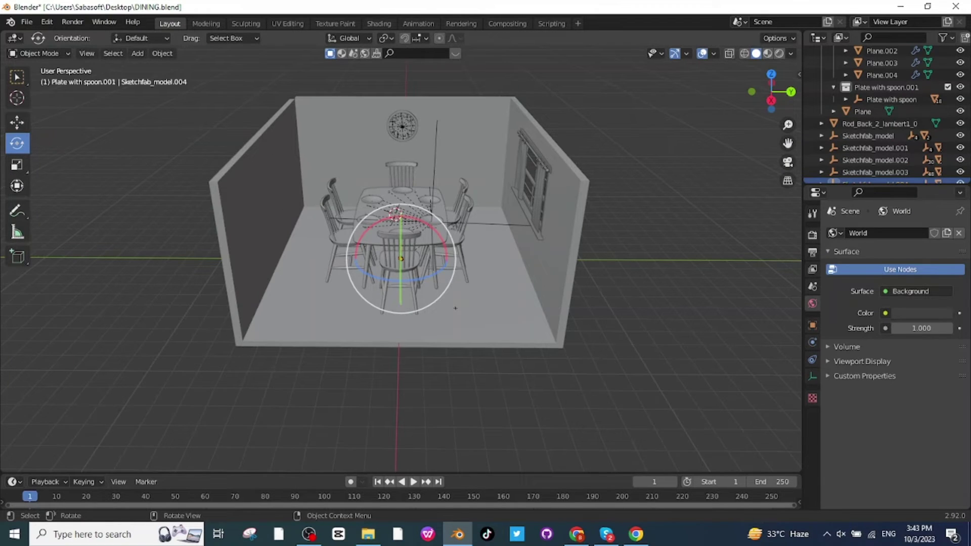
# - Scale the imported fruit bowl up uniformly and raise it to the height of the tabletop
pyautogui.press('s')
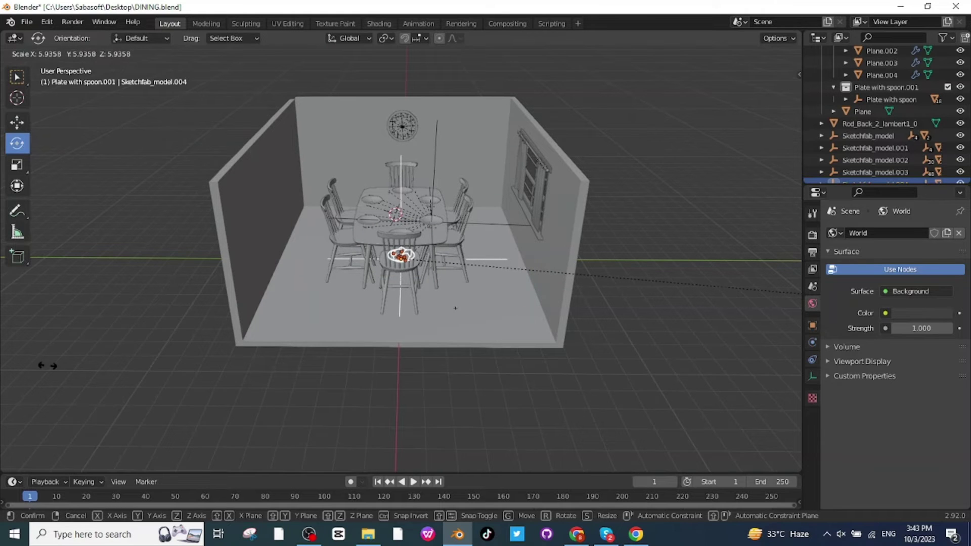
pyautogui.click(197, 373)
pyautogui.moveTo(381, 378); pyautogui.dragTo(106, 228, button='middle')
pyautogui.click(23, 126)
pyautogui.moveTo(400, 219); pyautogui.dragTo(396, 167)
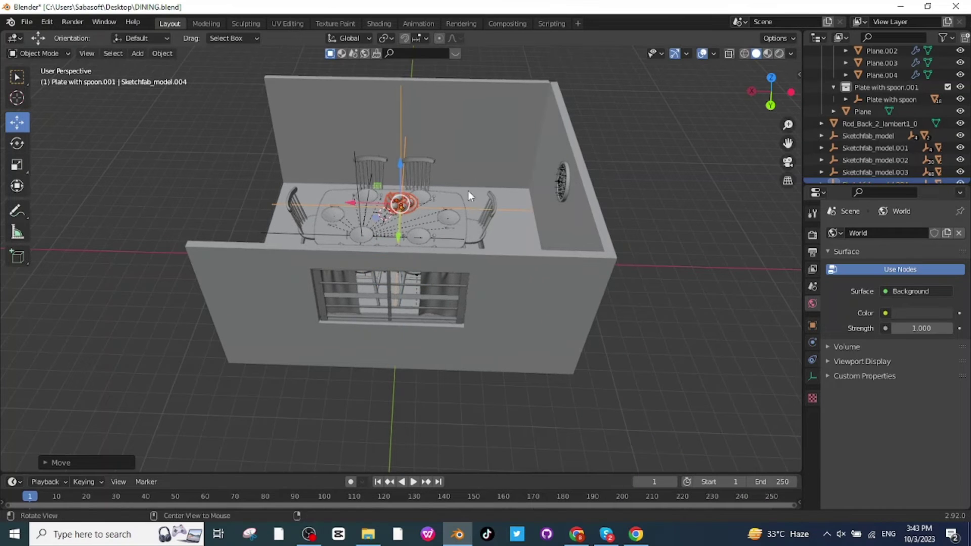
# - Centre the fruit bowl along the X axis between the six plates on the table
pyautogui.moveTo(465, 195); pyautogui.dragTo(355, 272, button='middle')
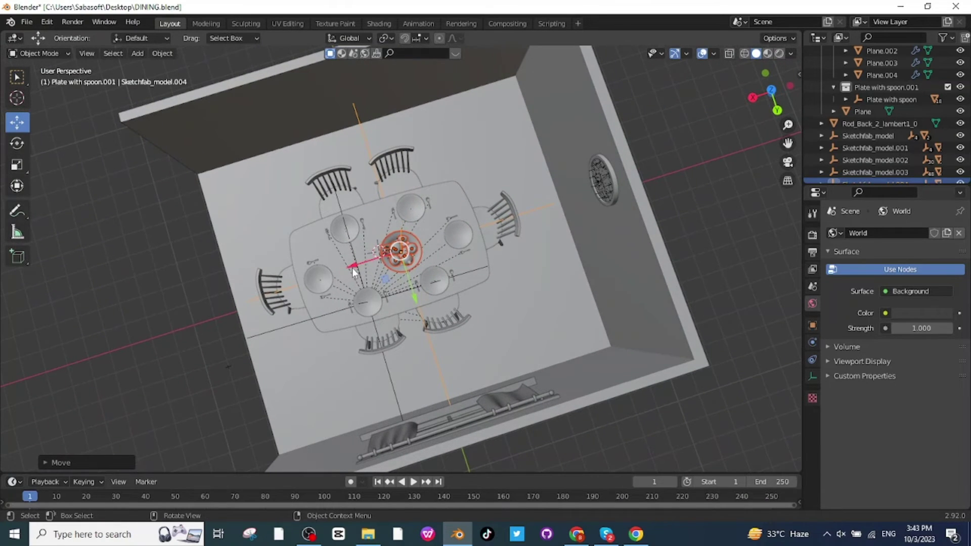
pyautogui.moveTo(352, 268); pyautogui.dragTo(347, 269)
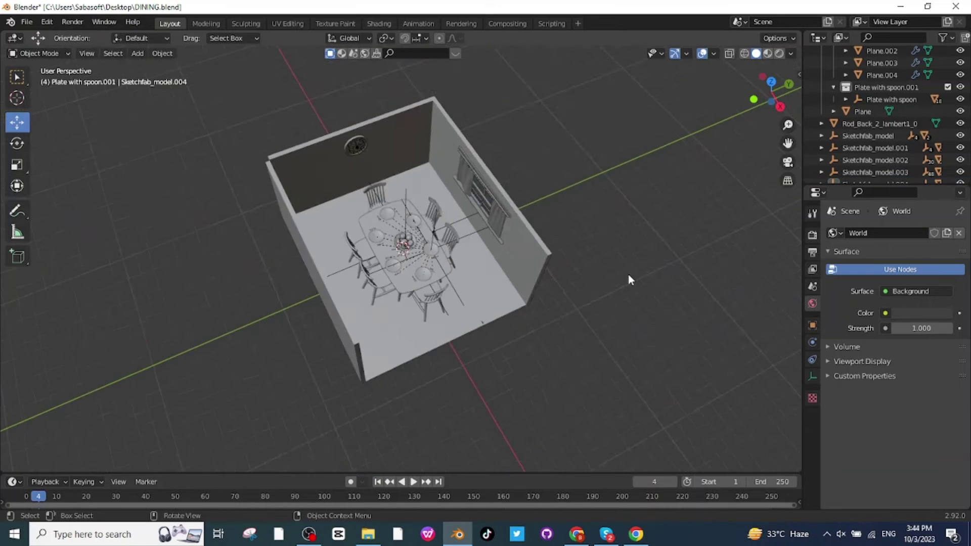
pyautogui.scroll(6, 621, 270)
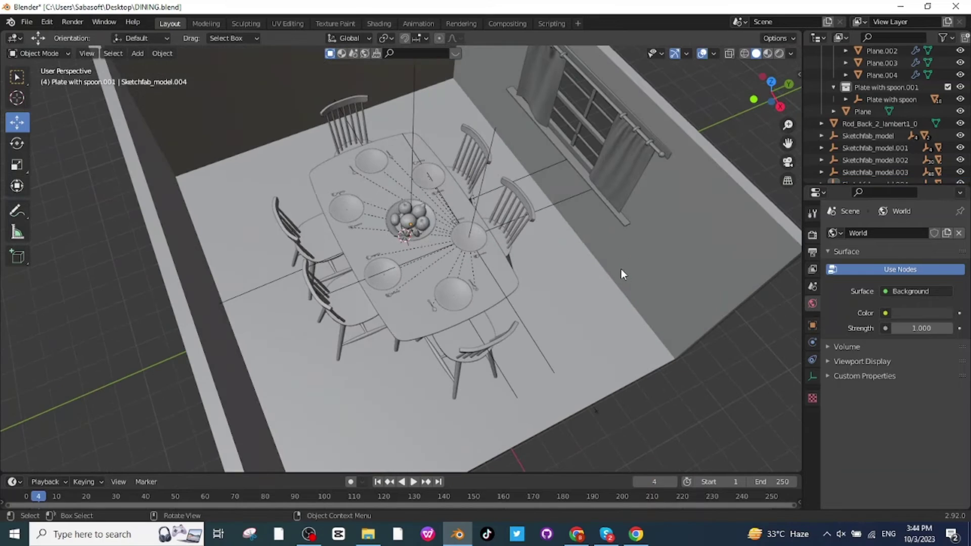
# - Hide the viewport overlays and examine the table with the fruit bowl and place settings
pyautogui.click(703, 53)
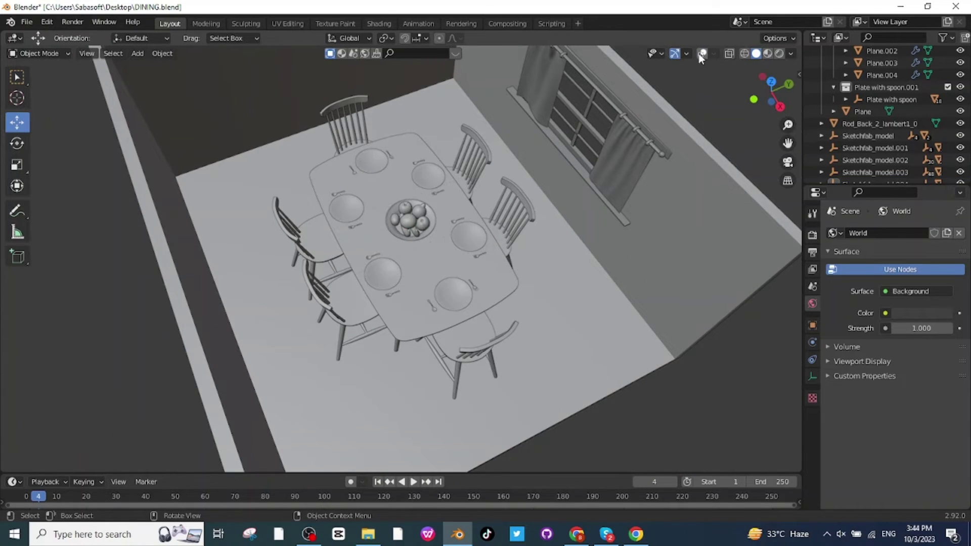
pyautogui.moveTo(622, 143); pyautogui.dragTo(587, 192, button='middle')
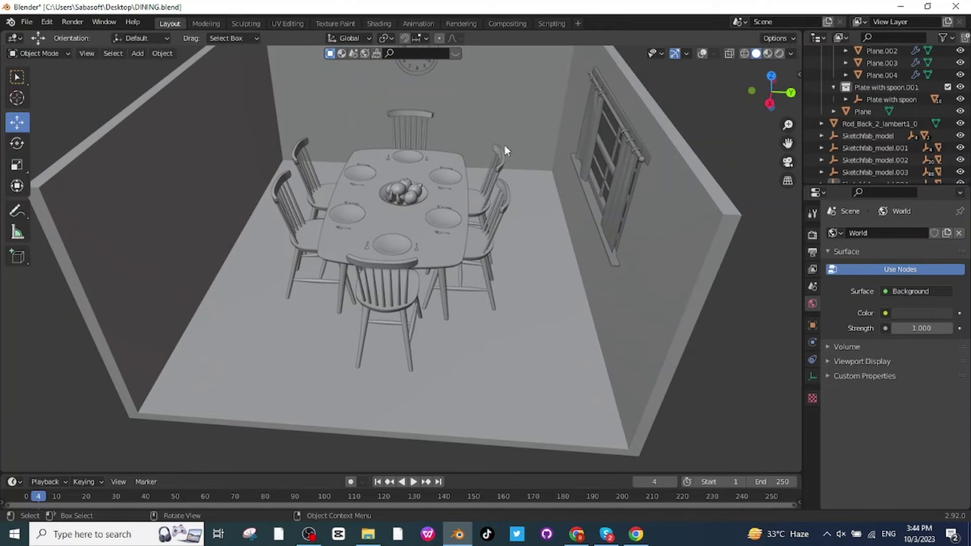
pyautogui.scroll(-4, 504, 147)
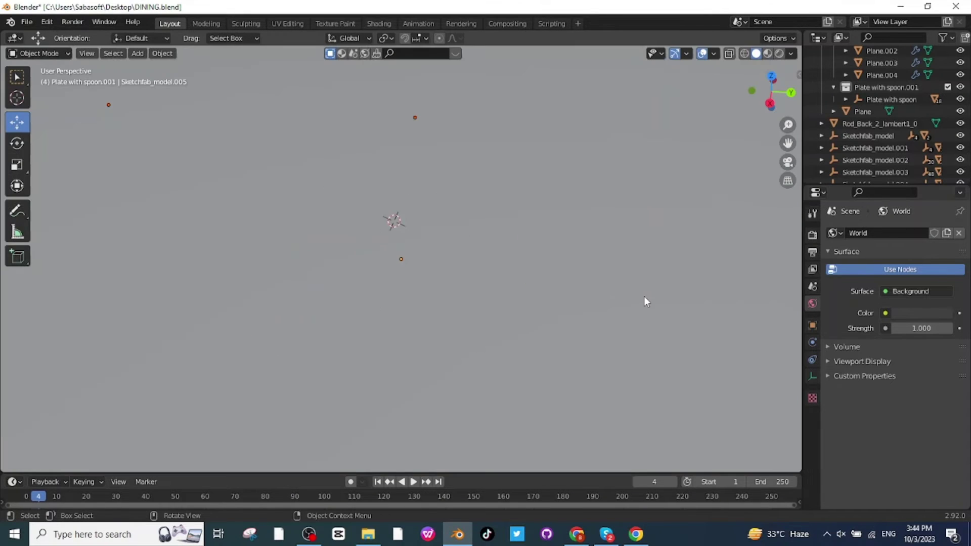
# - Scale the imported sideboard with lamp down uniformly and move it along Y to the window wall
pyautogui.press('s')
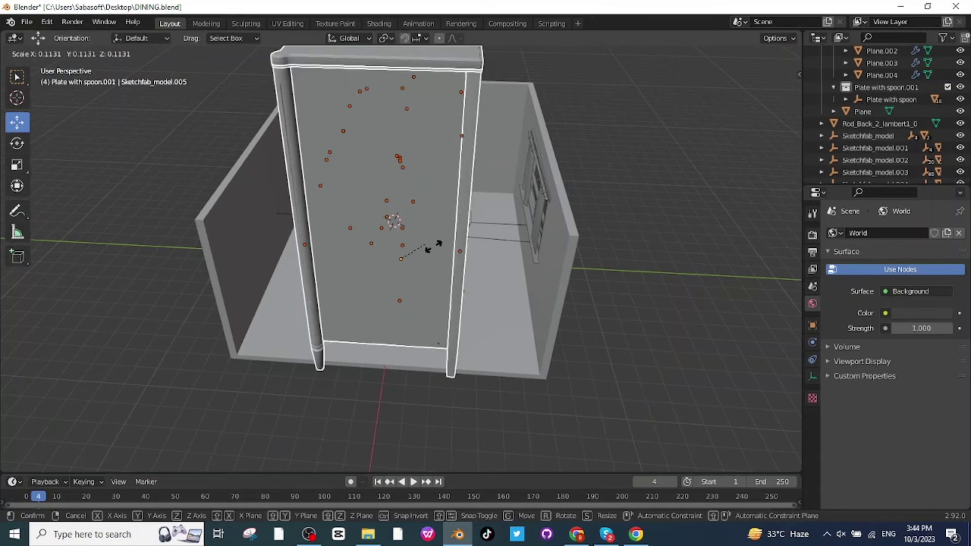
pyautogui.click(418, 249)
pyautogui.keyDown('alt'); pyautogui.moveTo(421, 248); pyautogui.dragTo(502, 248); pyautogui.keyUp('alt')
pyautogui.moveTo(446, 216); pyautogui.dragTo(666, 252)
pyautogui.press('KP_1')
pyautogui.press('s')
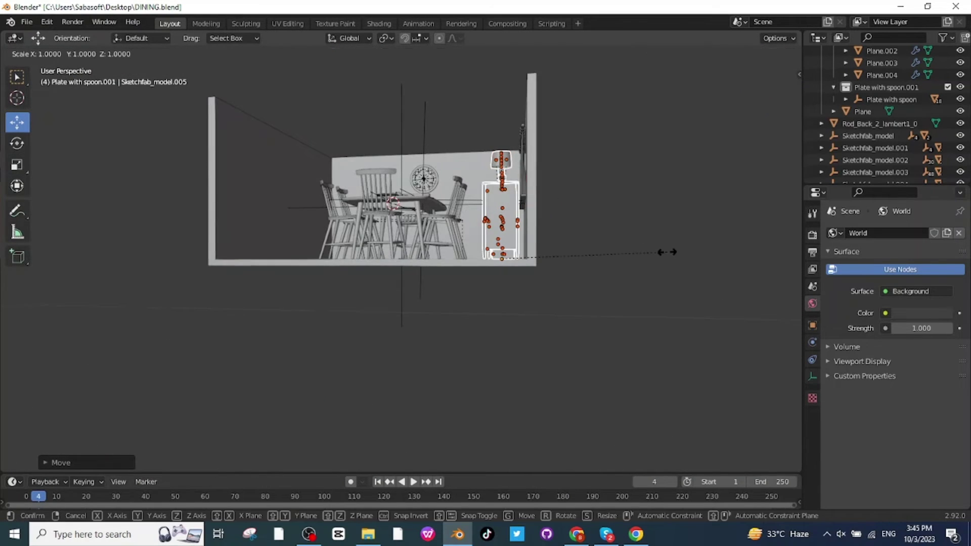
pyautogui.rightClick(637, 243)
# - Duplicate the sideboard with lamp along Y to the wall opposite the window and rotate the copy about Z to face the table
pyautogui.moveTo(637, 244); pyautogui.dragTo(561, 230, button='middle')
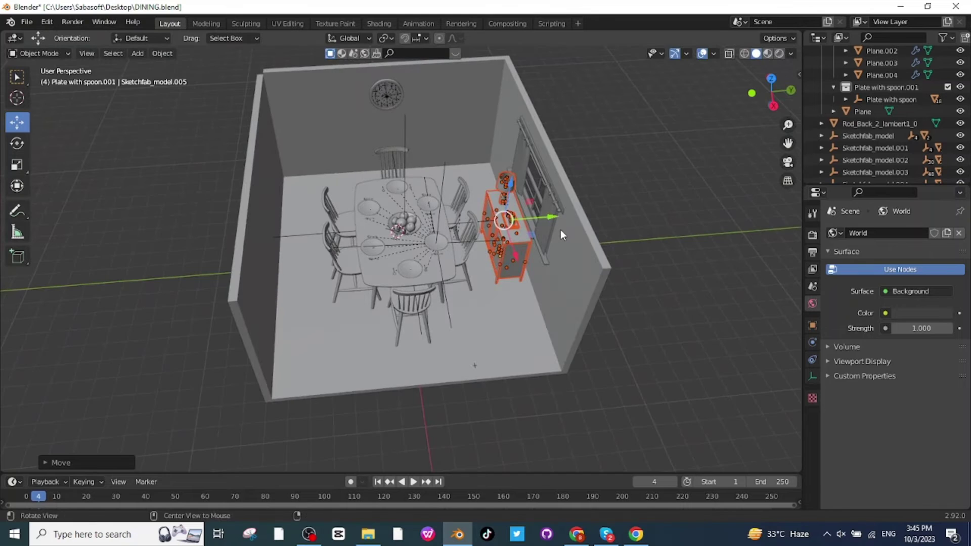
pyautogui.hotkey('shift', 'd')
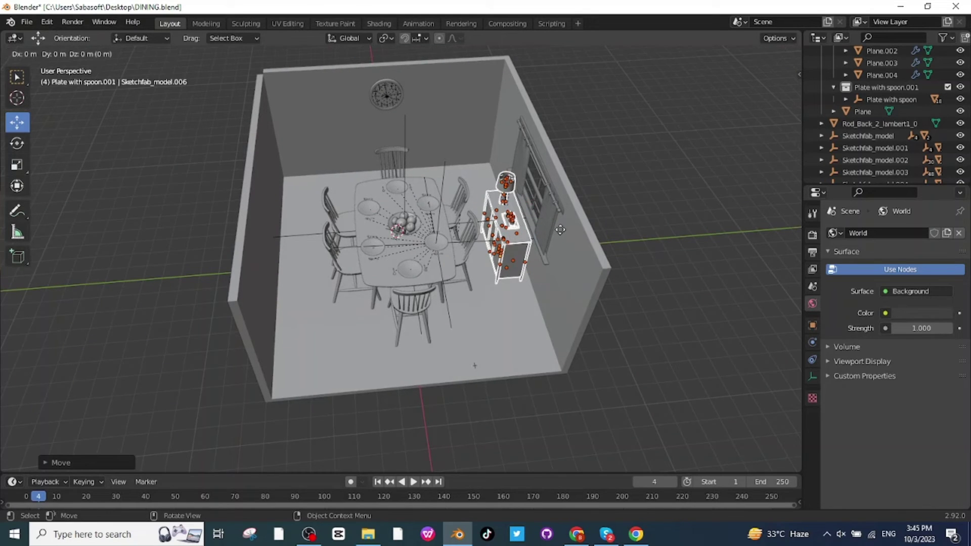
pyautogui.press('y')
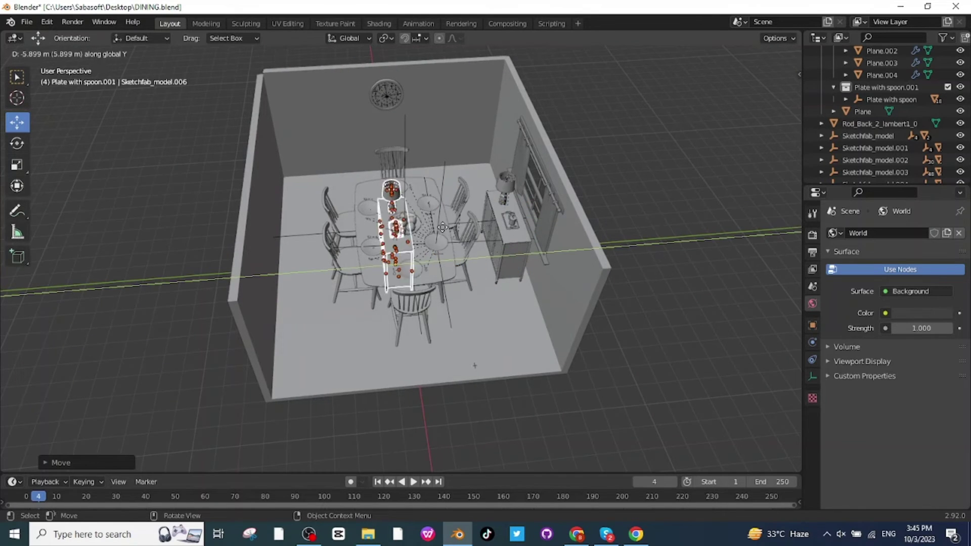
pyautogui.click(331, 233)
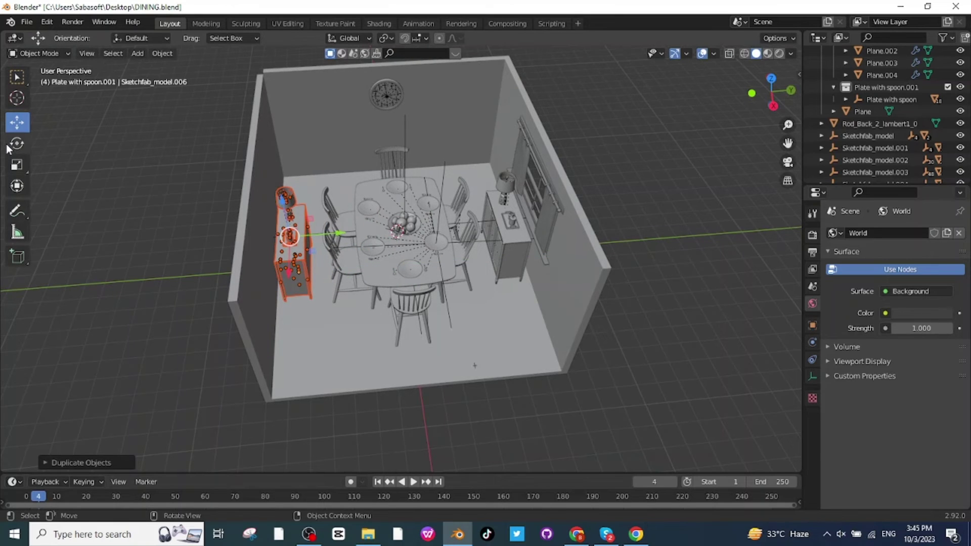
pyautogui.click(13, 144)
pyautogui.moveTo(325, 267); pyautogui.dragTo(271, 259)
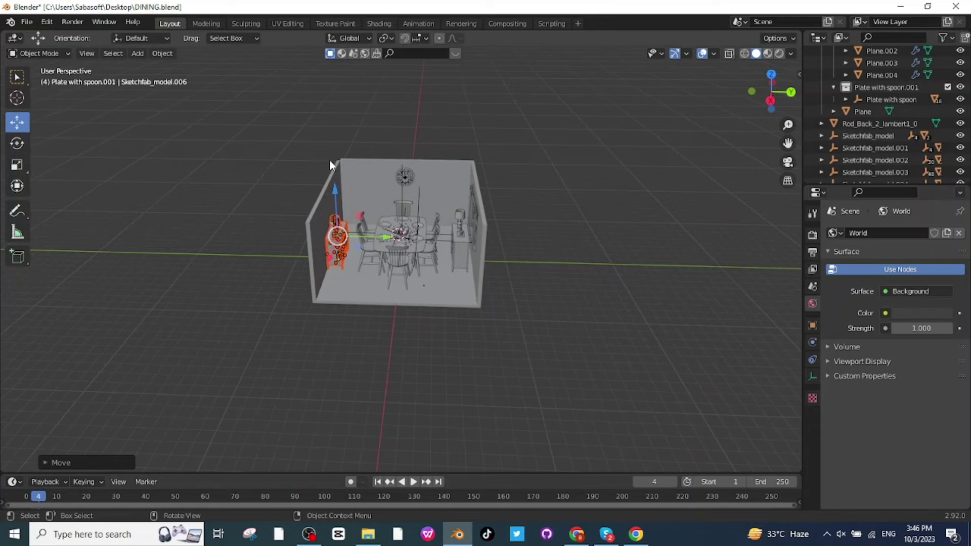
pyautogui.click(216, 147)
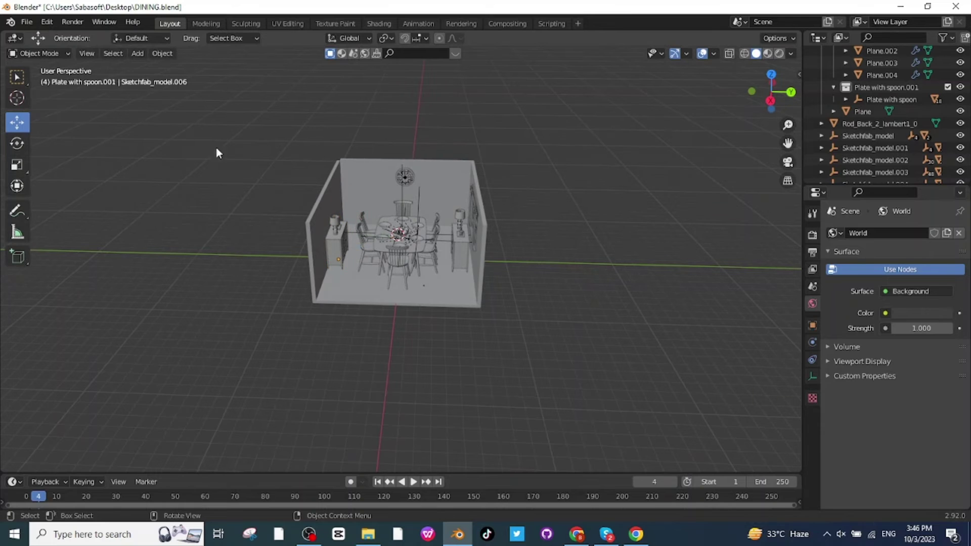
# - Import the potted plant model and scale it down uniformly
pyautogui.click(27, 21)
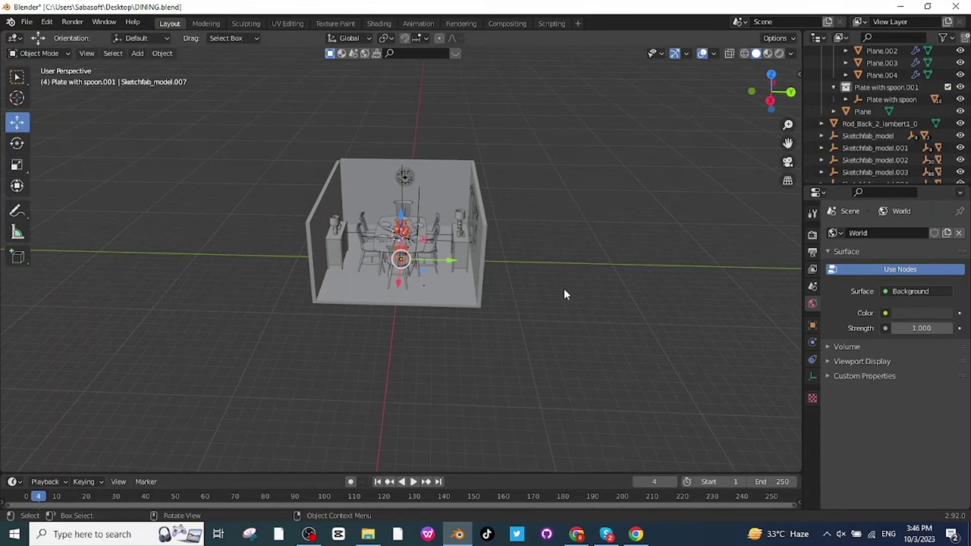
pyautogui.press('s')
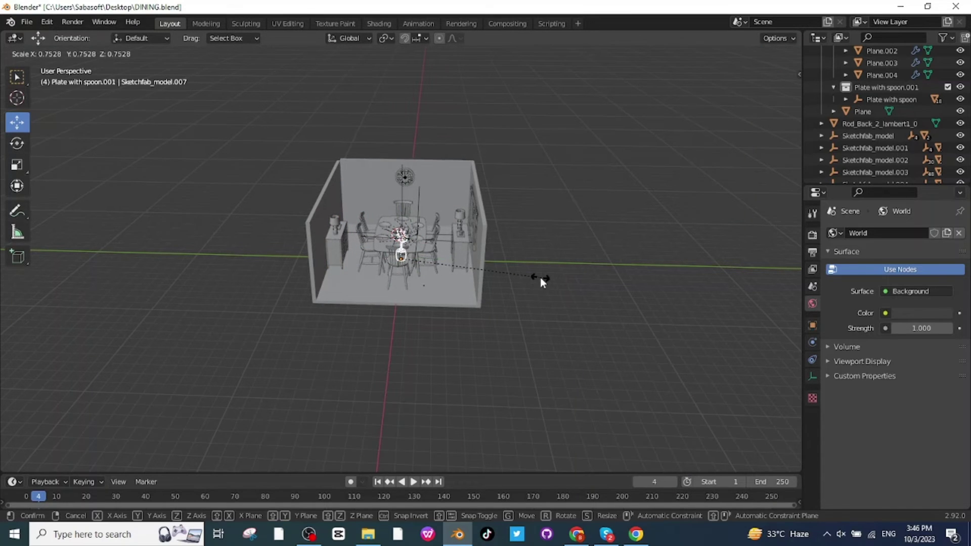
pyautogui.click(540, 277)
# - Move the potted plant along Y and X to stand beside the sideboard at the window wall
pyautogui.press('g')
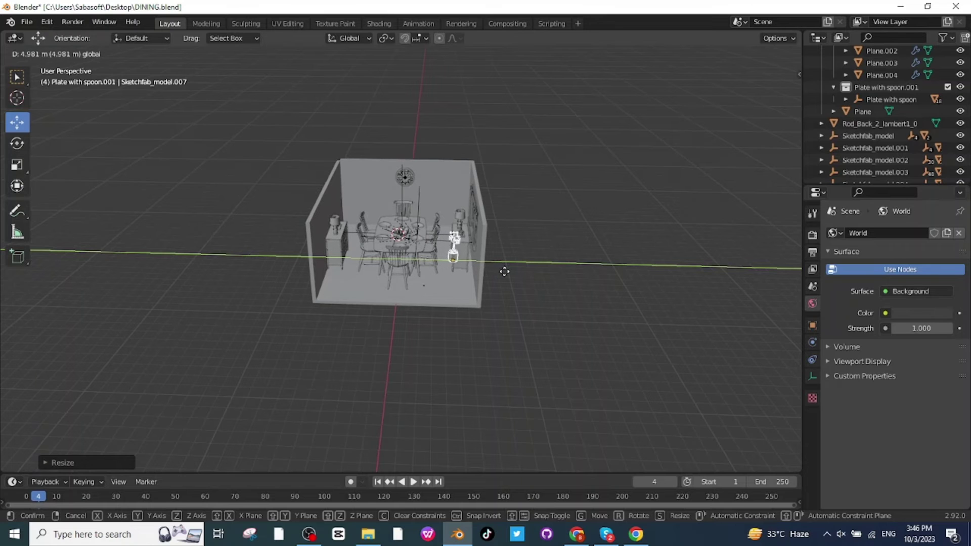
pyautogui.click(508, 272)
pyautogui.moveTo(506, 344); pyautogui.dragTo(465, 192, button='middle')
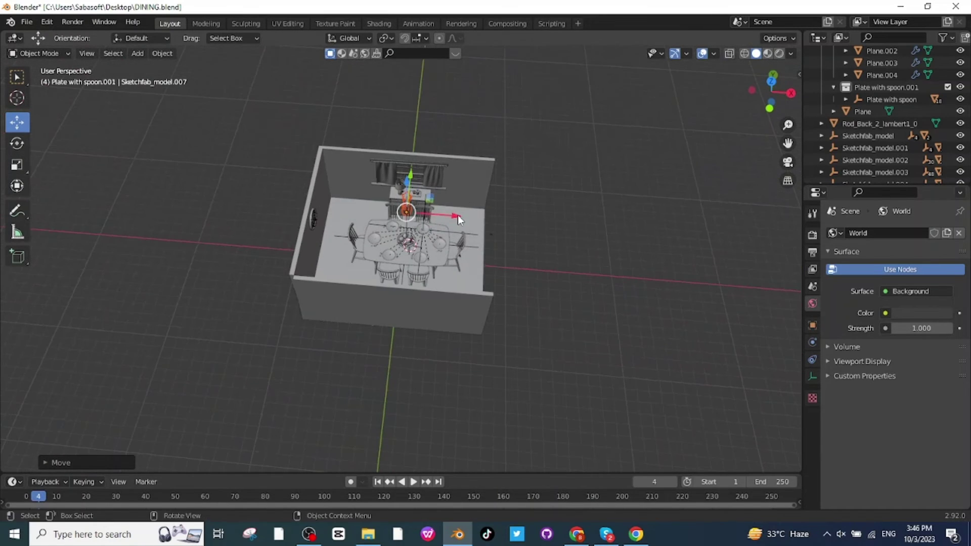
pyautogui.moveTo(457, 215); pyautogui.dragTo(488, 216)
pyautogui.moveTo(567, 220); pyautogui.dragTo(507, 192, button='middle')
pyautogui.moveTo(551, 269); pyautogui.dragTo(561, 189, button='middle')
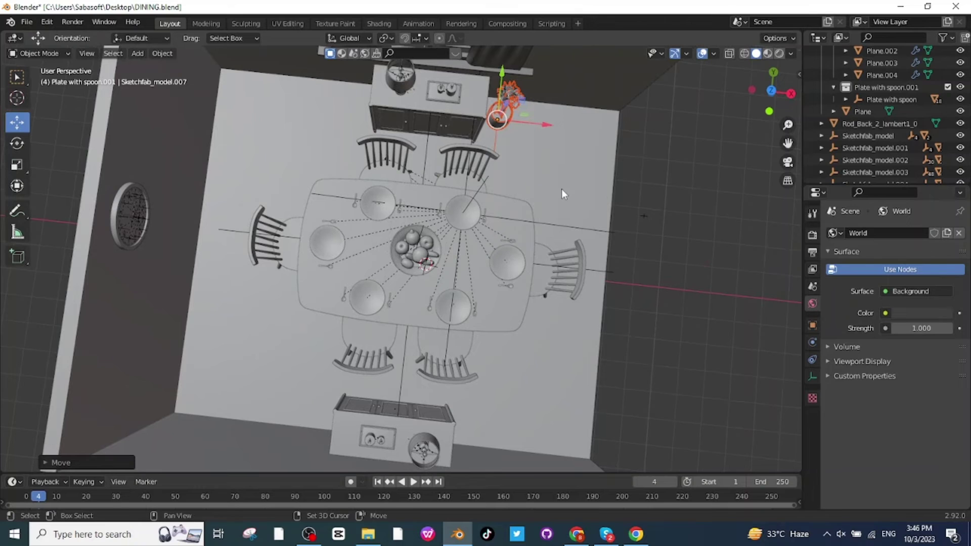
# - Duplicate the potted plant along X and Y so that one plant stands at each end of both sideboards
pyautogui.hotkey('shift', 'd')
pyautogui.press('y')
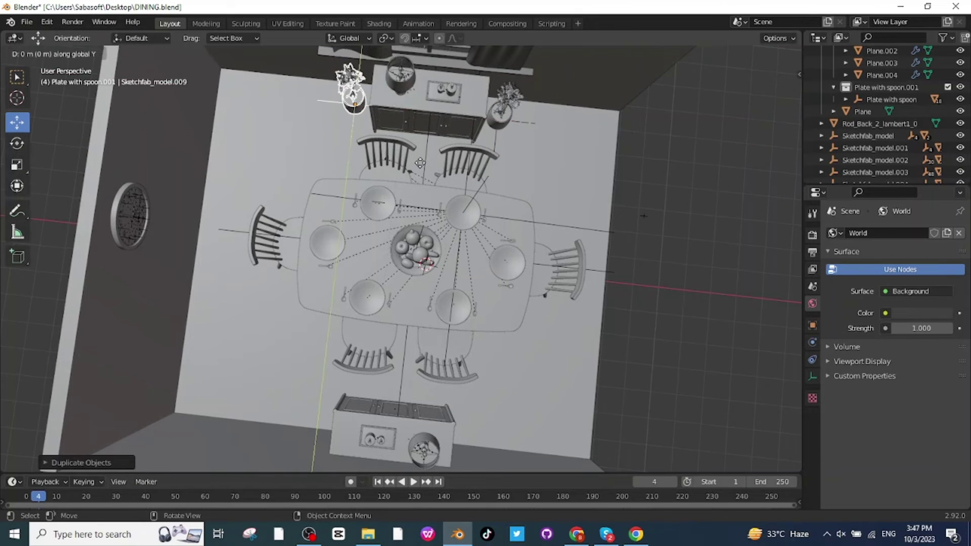
pyautogui.press('x')
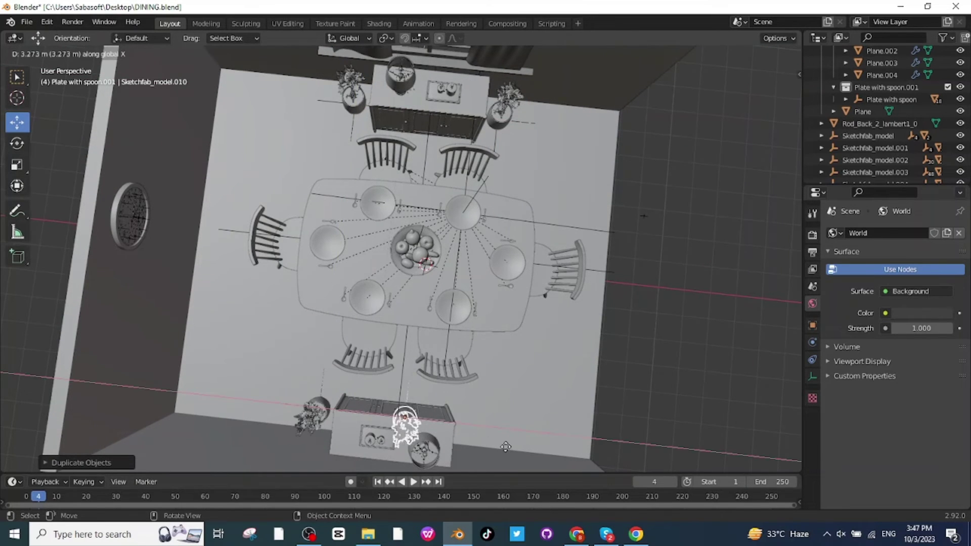
pyautogui.click(551, 445)
pyautogui.moveTo(551, 445); pyautogui.dragTo(620, 227, button='middle')
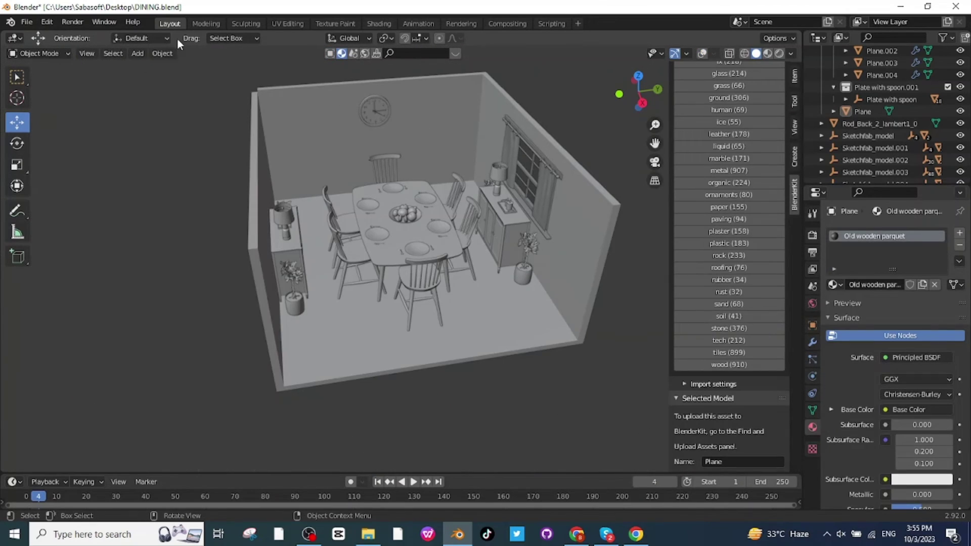
# - Add a plane mesh for a rug and scale it up uniformly around the dining table
pyautogui.click(138, 54)
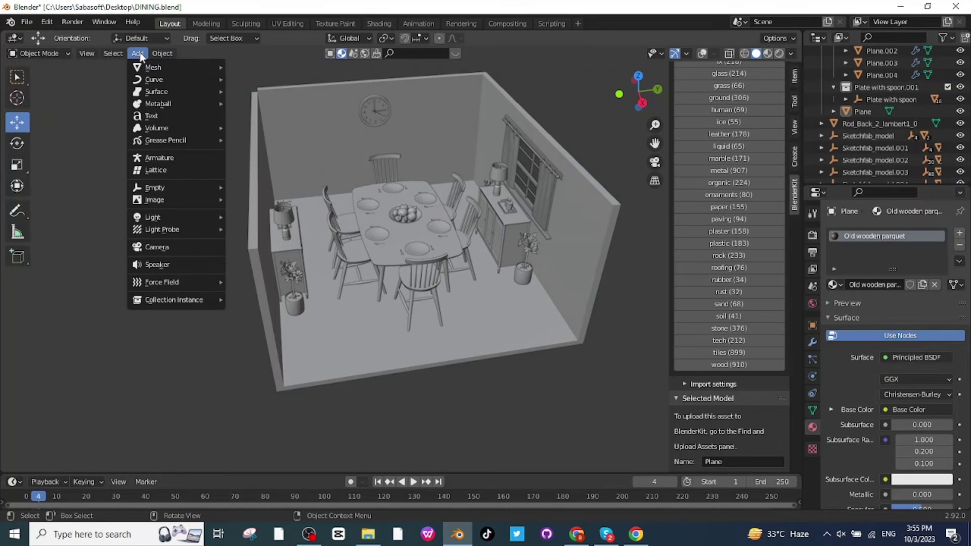
pyautogui.click(140, 52)
pyautogui.click(139, 52)
pyautogui.click(141, 55)
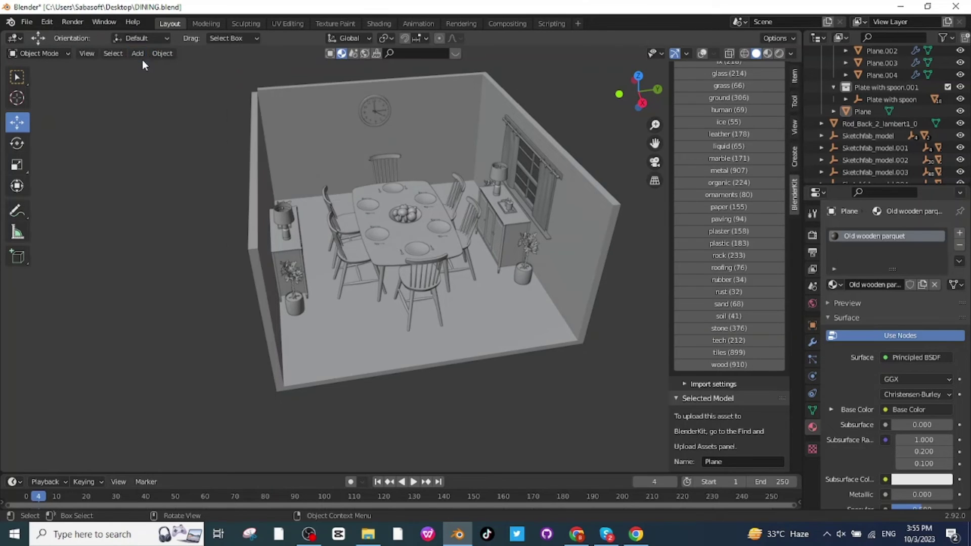
pyautogui.click(141, 54)
pyautogui.moveTo(152, 67)
pyautogui.click(249, 68)
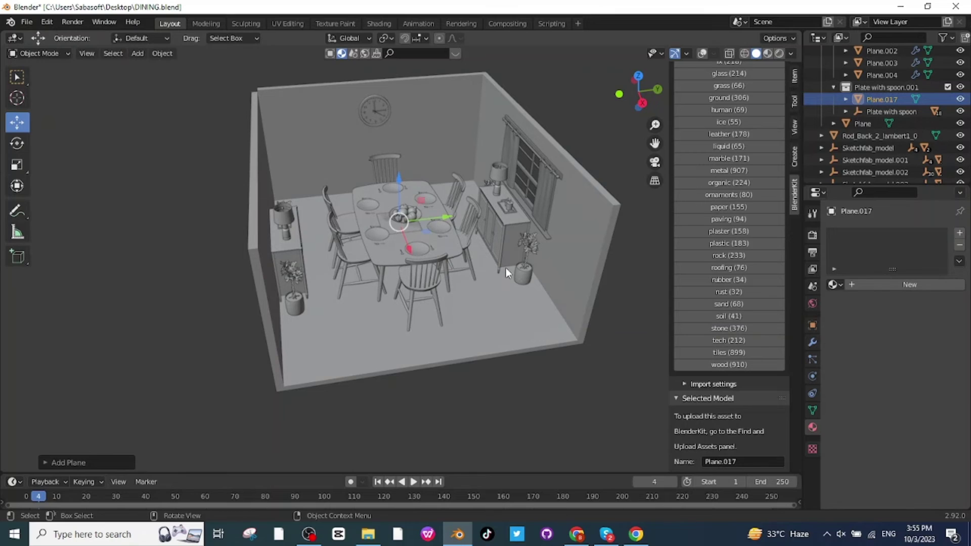
pyautogui.press('s')
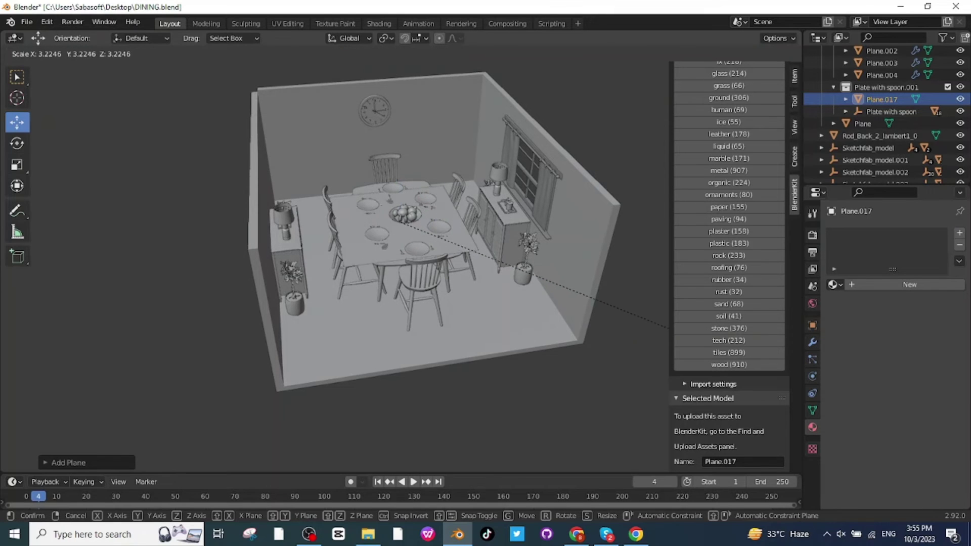
pyautogui.click(315, 226)
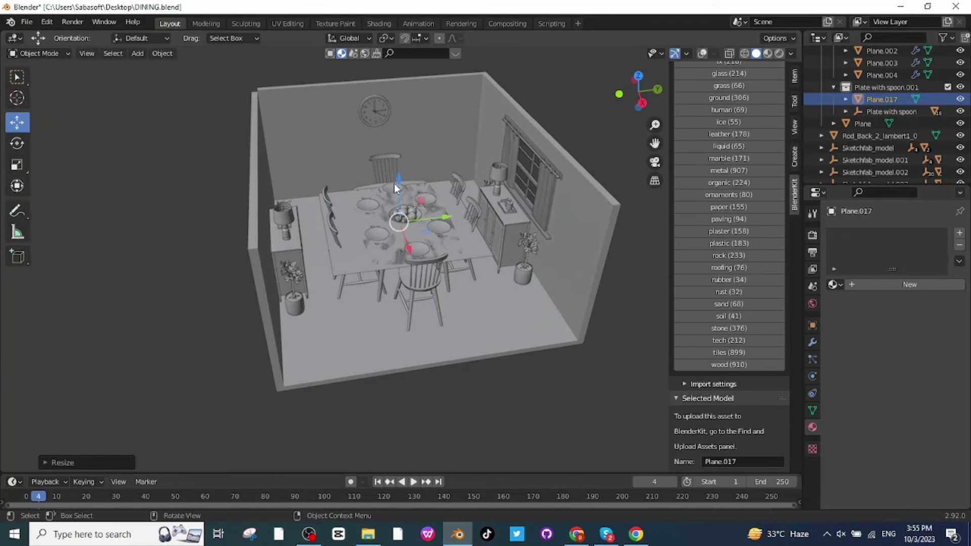
# - Lower the rug plane along Z onto the floor under the table and stretch it along X
pyautogui.moveTo(400, 180); pyautogui.dragTo(416, 236)
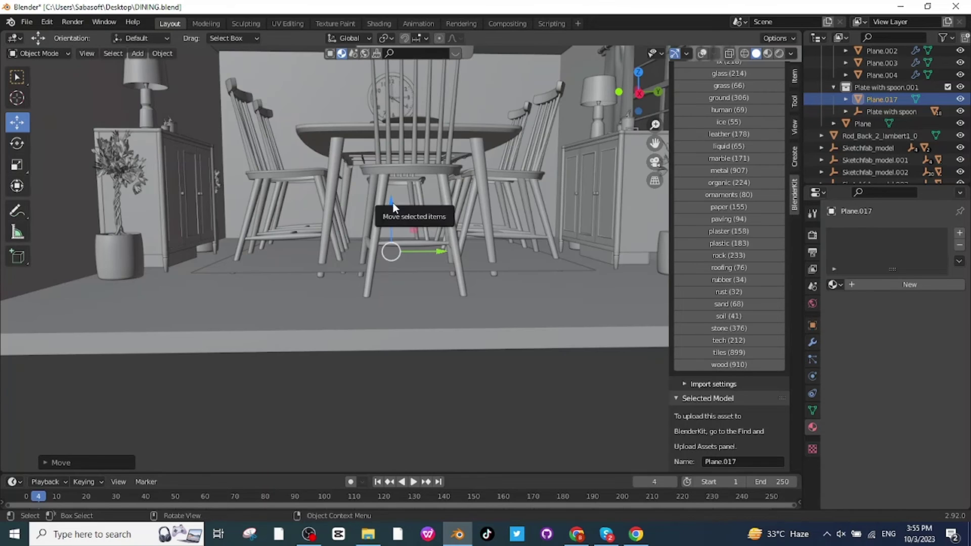
pyautogui.moveTo(393, 206); pyautogui.dragTo(397, 212)
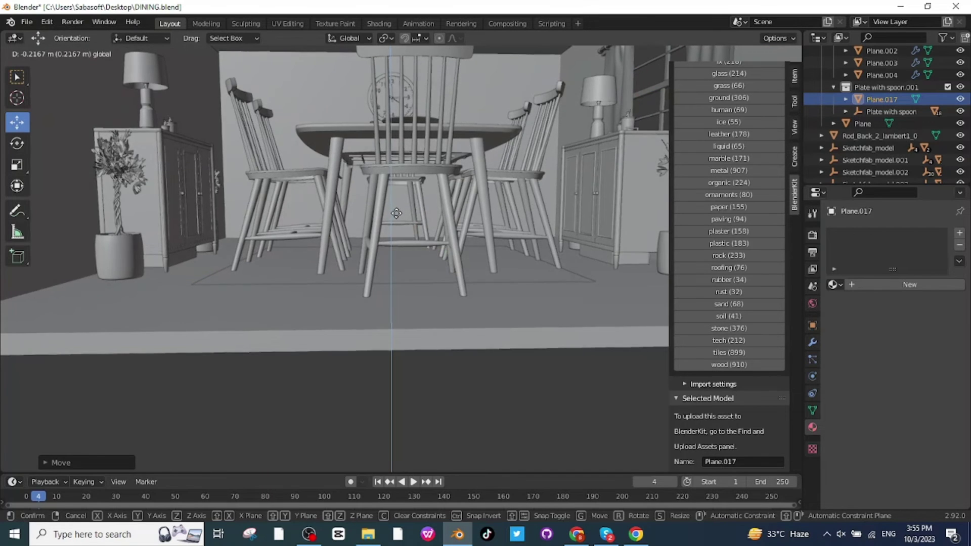
pyautogui.click(396, 213)
pyautogui.press('KP_7')
pyautogui.press('s')
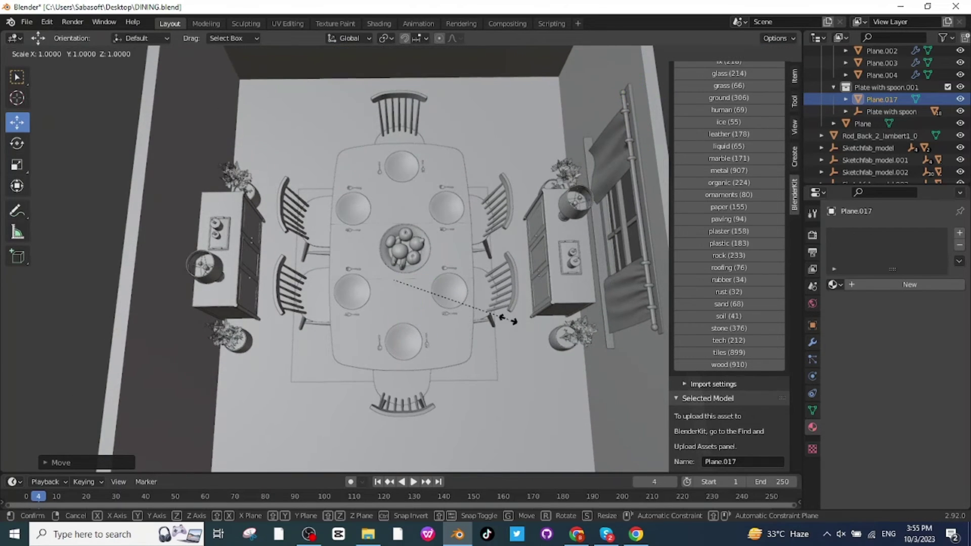
pyautogui.press('x')
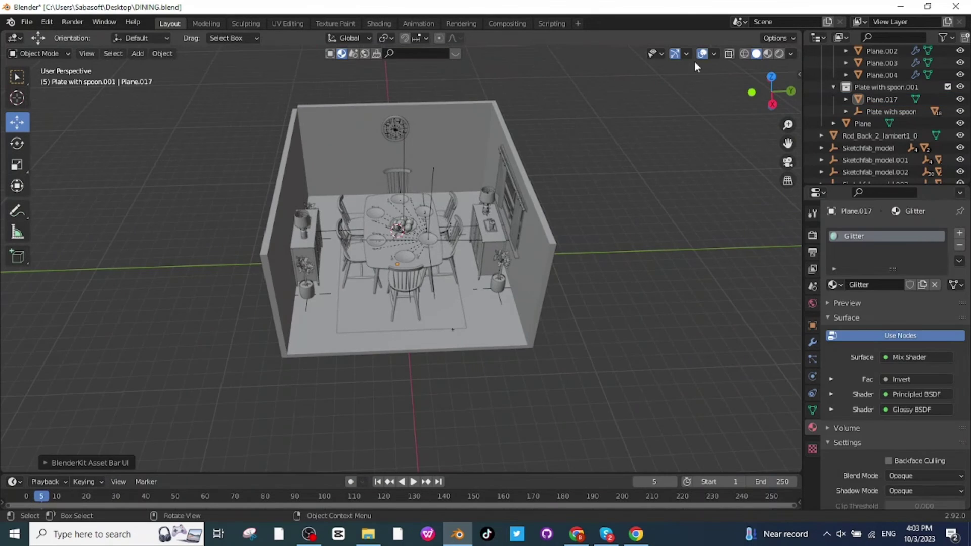
# - Hide the viewport overlays to examine the furnished room with its rug, and show the overlays again
pyautogui.click(702, 53)
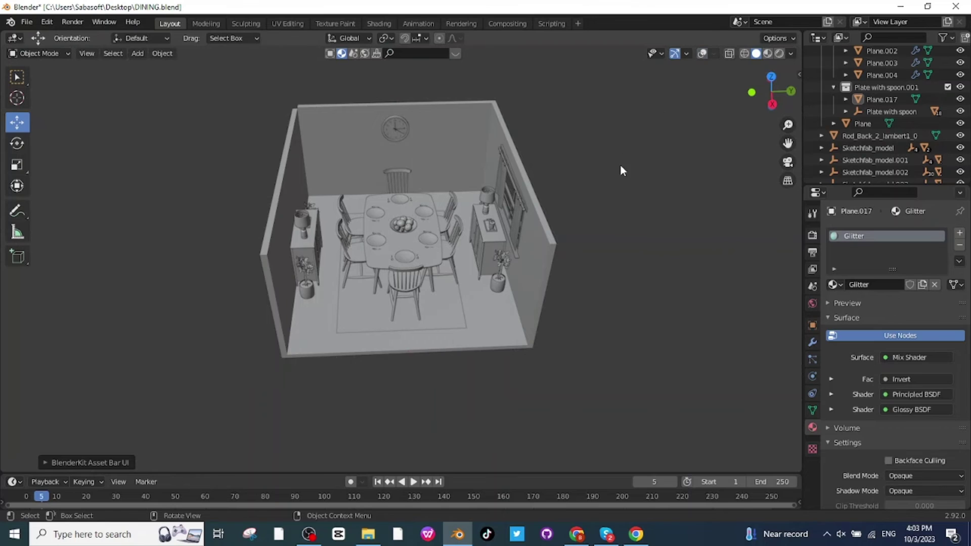
pyautogui.scroll(3, 620, 165)
pyautogui.scroll(2, 697, 195)
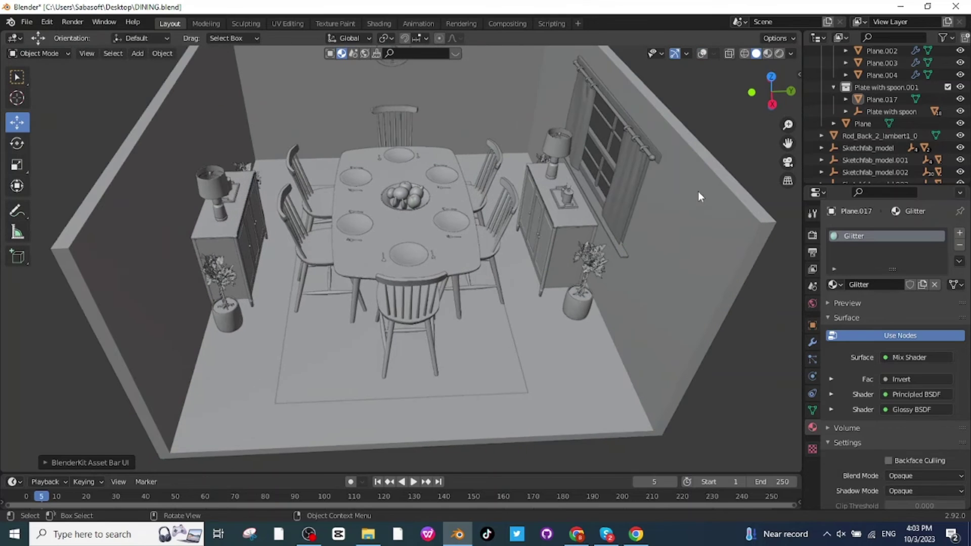
pyautogui.scroll(-5, 663, 182)
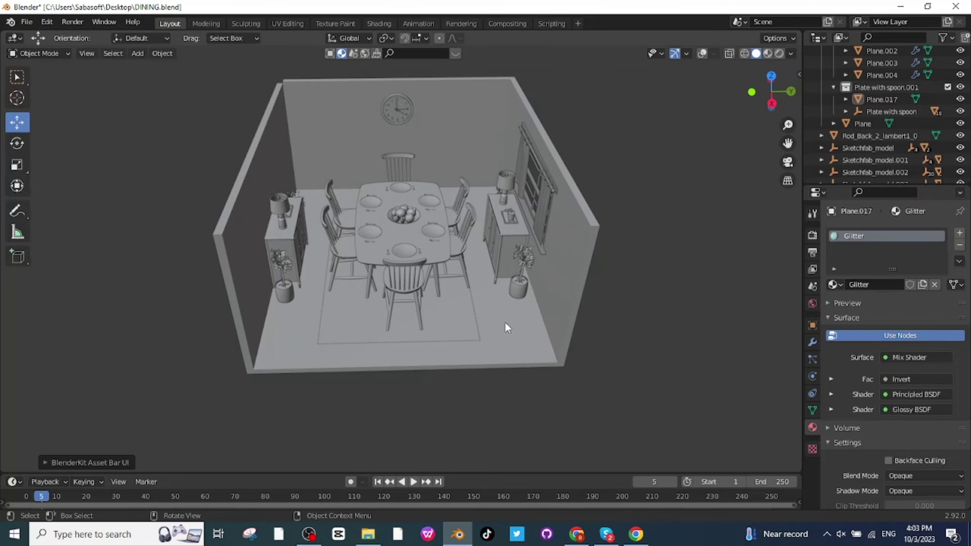
pyautogui.click(703, 54)
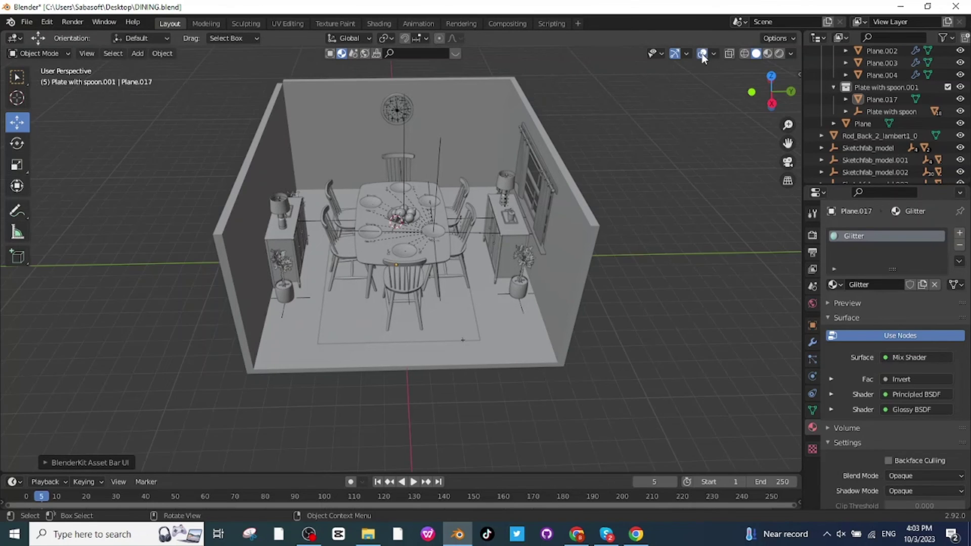
# - Select the rug plane and browse the fabric category of BlenderKit materials
pyautogui.click(452, 323)
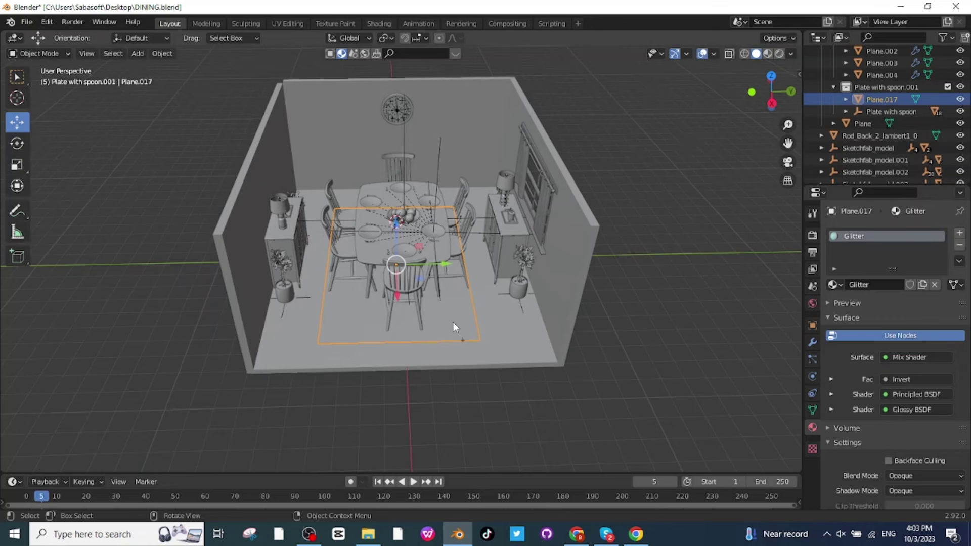
pyautogui.click(798, 76)
pyautogui.click(795, 185)
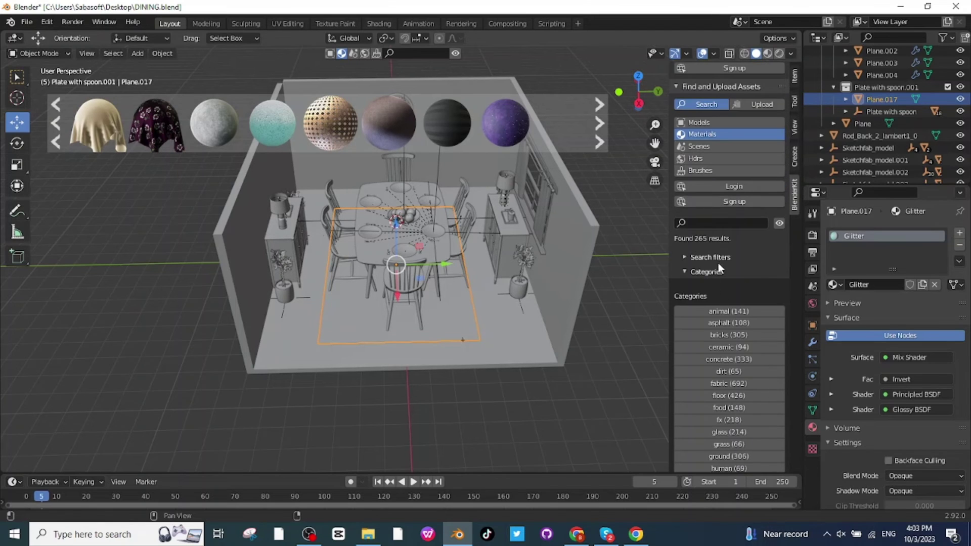
pyautogui.click(706, 320)
pyautogui.click(703, 320)
pyautogui.scroll(-5, 697, 316)
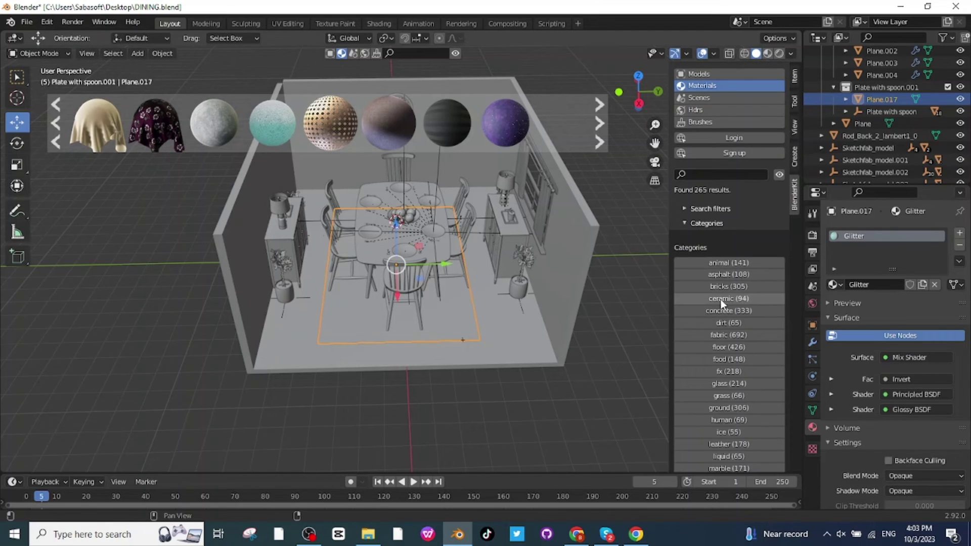
pyautogui.click(723, 335)
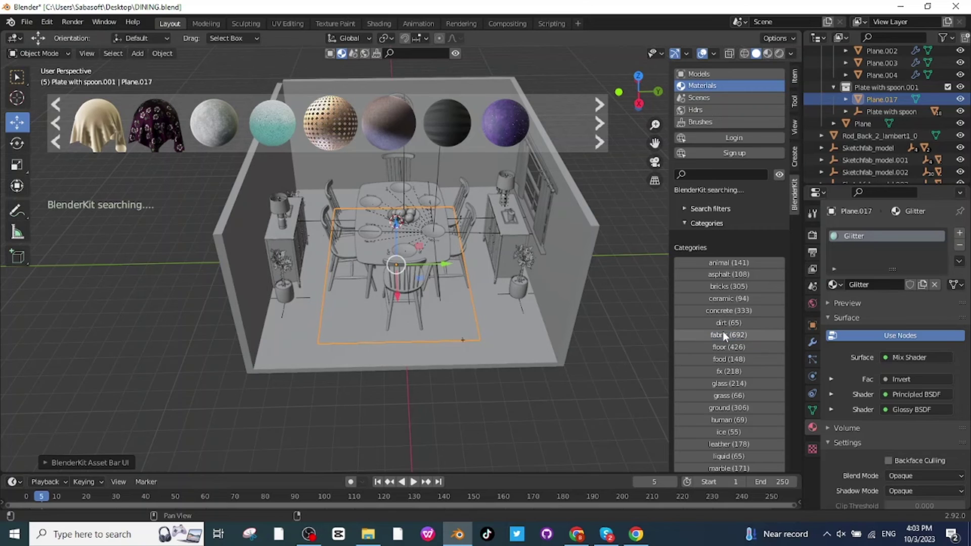
pyautogui.click(599, 132)
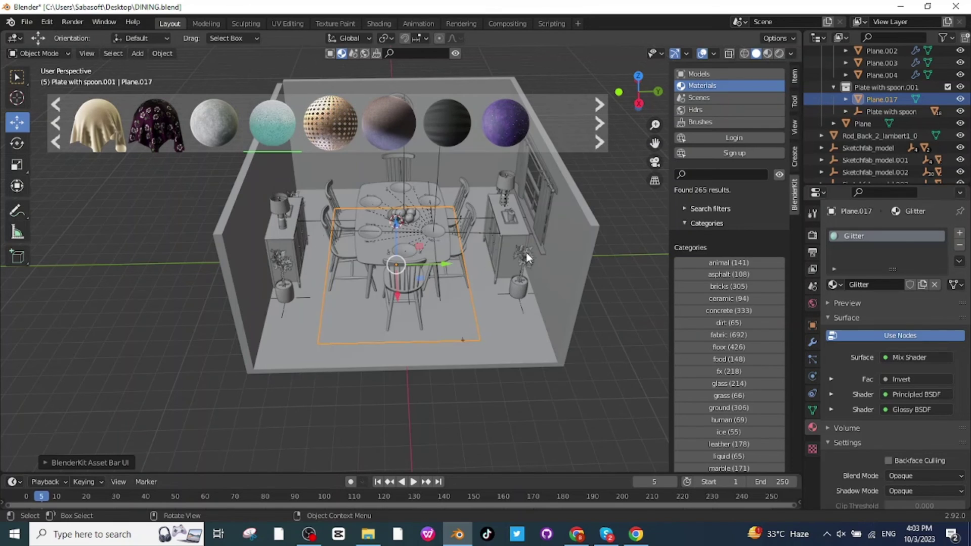
# - Select the room's walls and floor and inspect the Old wooden parquet material in BlenderKit's wood category
pyautogui.click(560, 283)
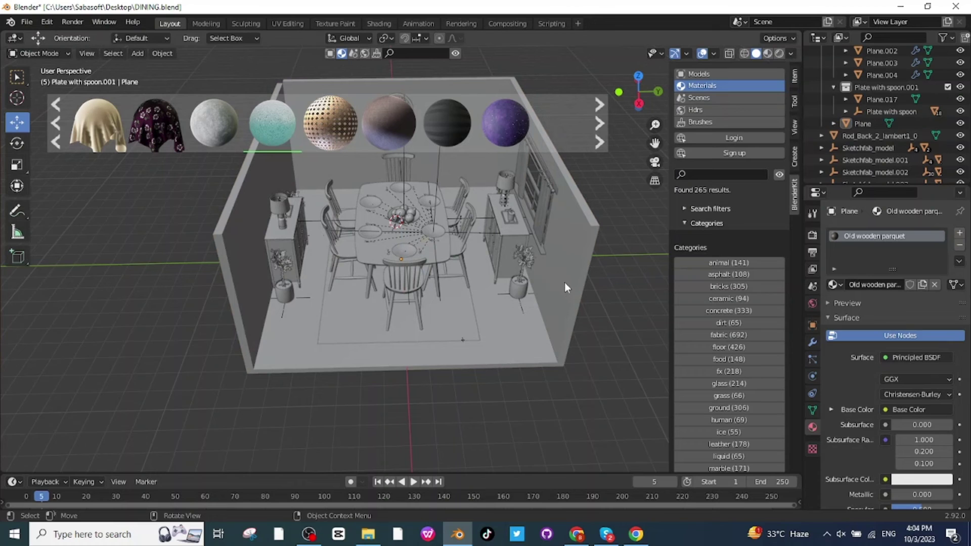
pyautogui.click(564, 282)
pyautogui.scroll(-6, 727, 430)
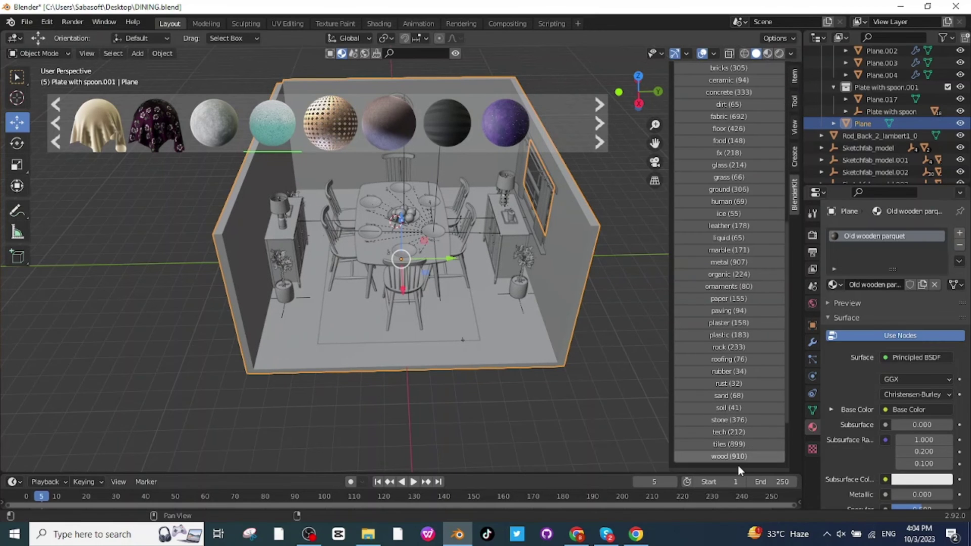
pyautogui.click(728, 456)
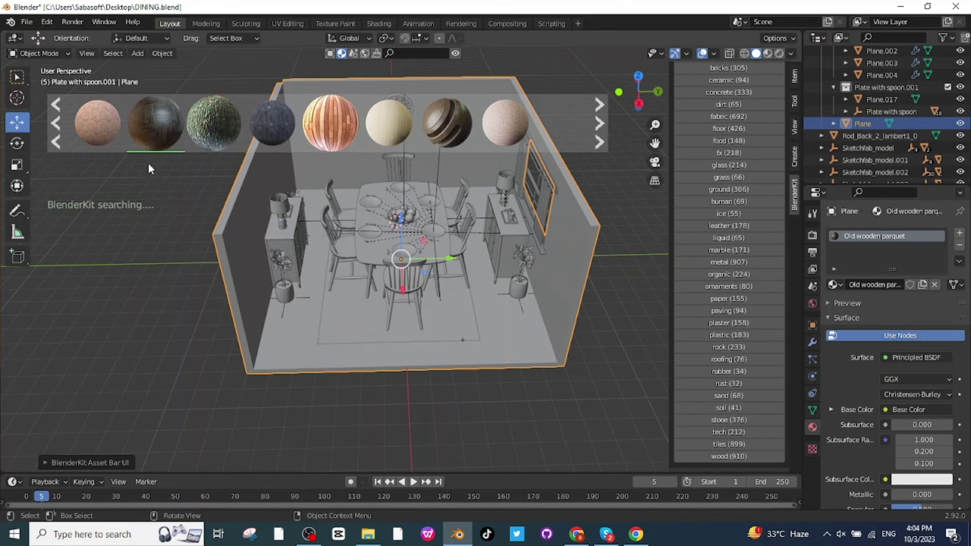
pyautogui.moveTo(156, 124)
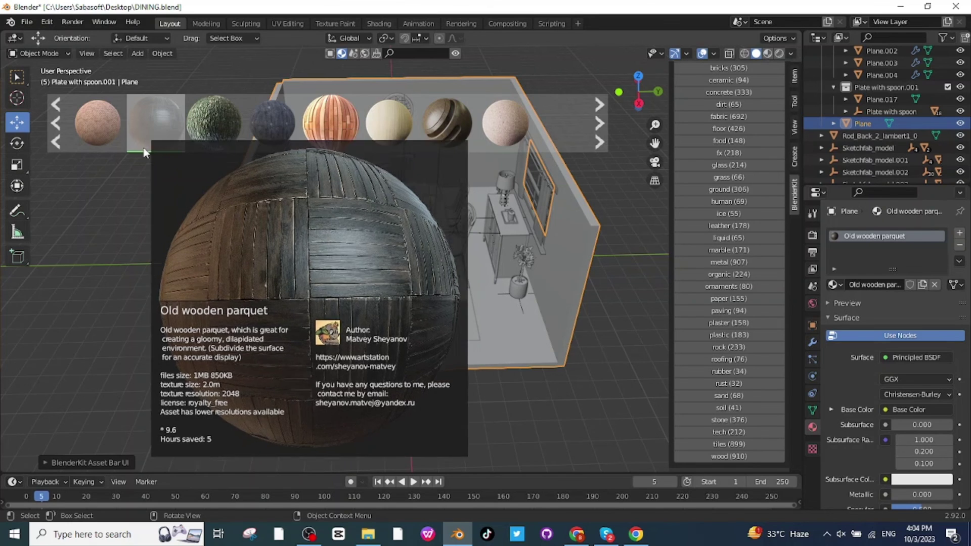
pyautogui.click(579, 128)
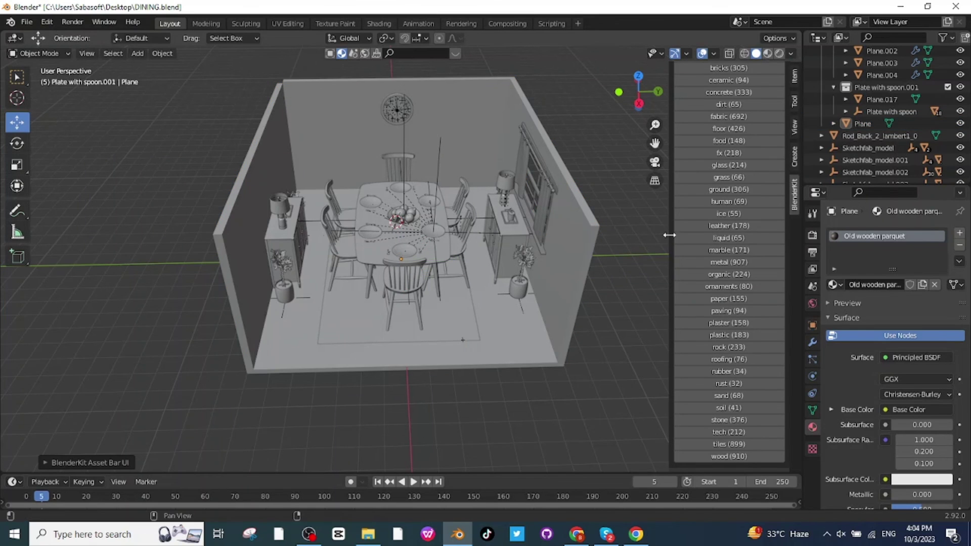
# - Hide the BlenderKit sidebar and examine the room from several sides in Material Preview shading
pyautogui.moveTo(672, 235); pyautogui.dragTo(792, 222)
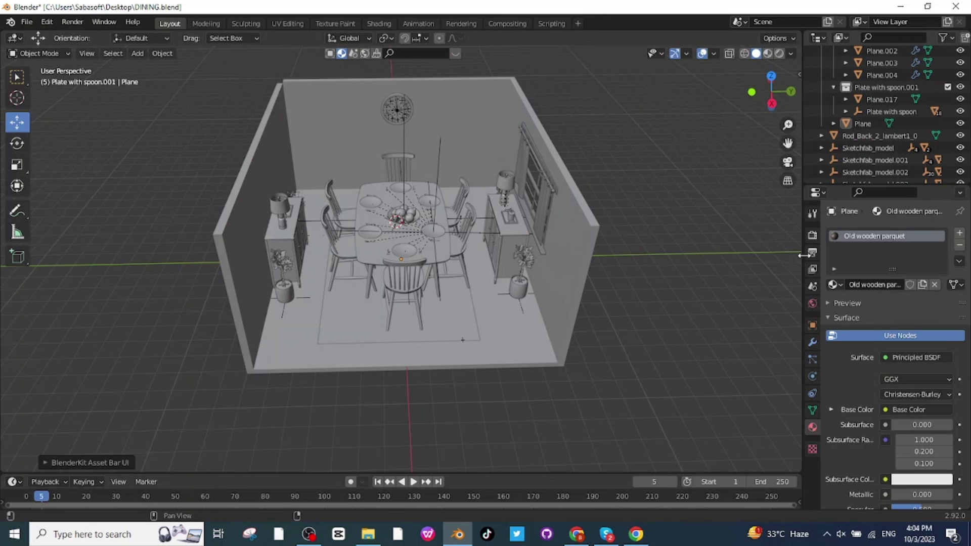
pyautogui.click(767, 53)
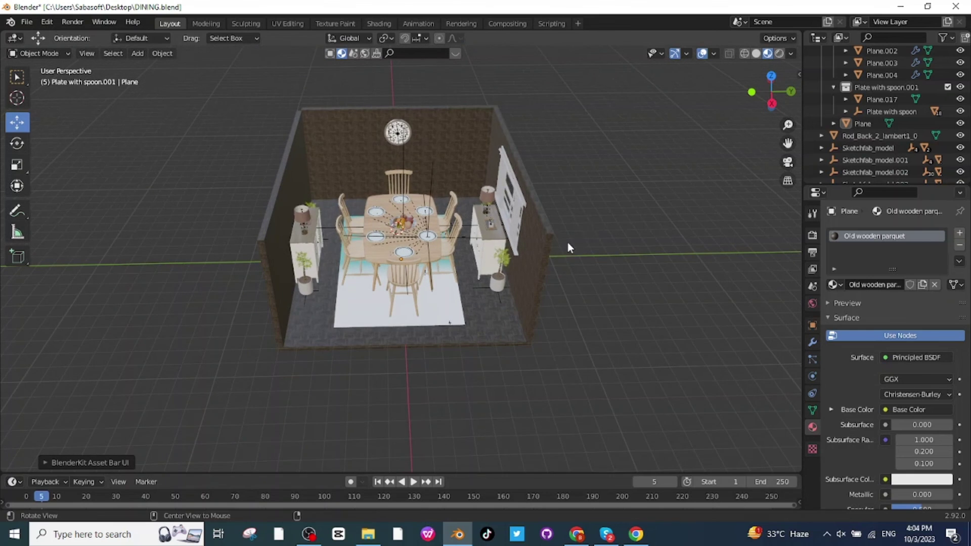
pyautogui.moveTo(568, 245); pyautogui.dragTo(560, 253, button='middle')
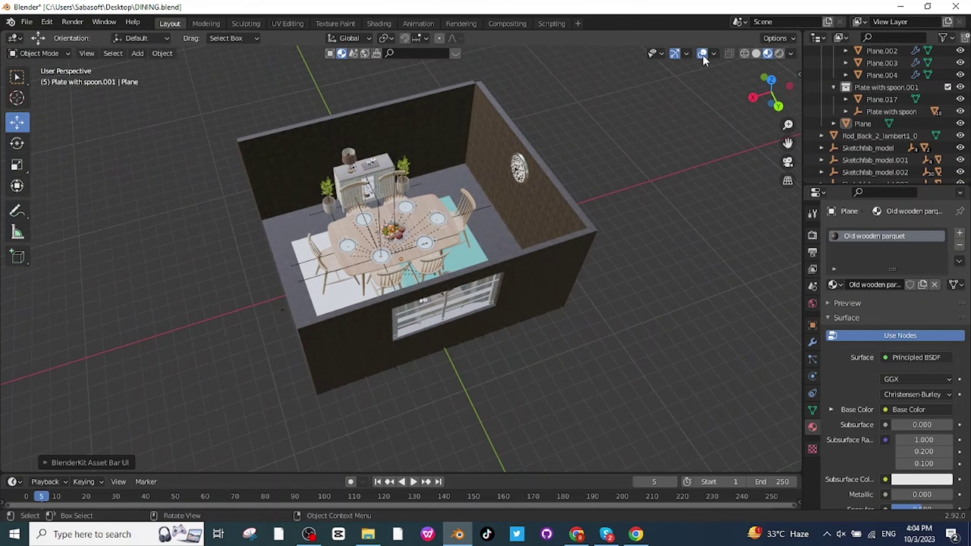